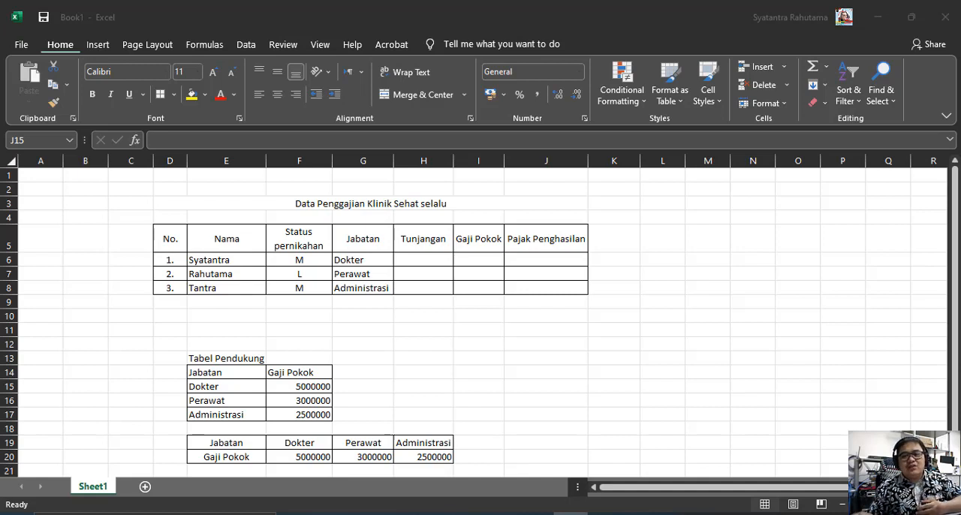
Examine the marital status entries and empty allowance column in the payroll table, and the supporting base salary table by position
{"action": "left_click", "coordinate": [566, 333]}
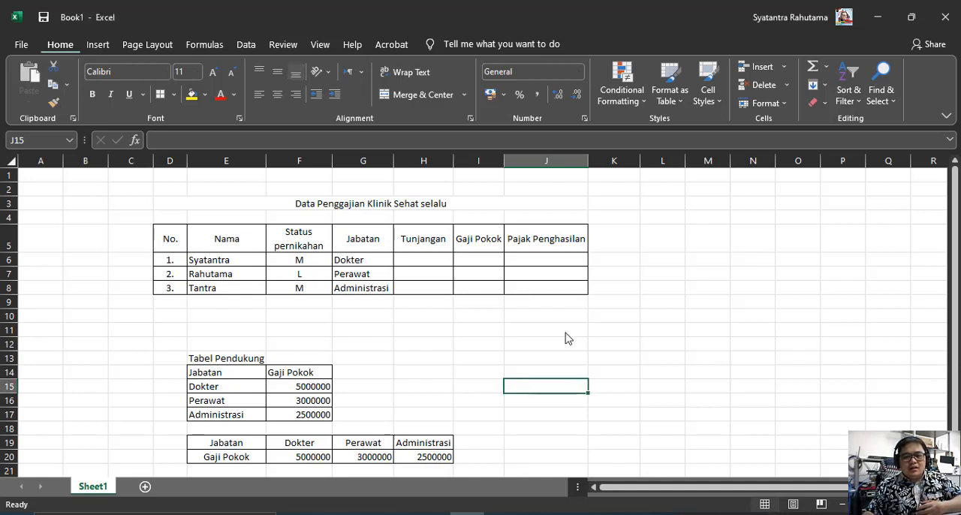
{"action": "left_click", "coordinate": [551, 333]}
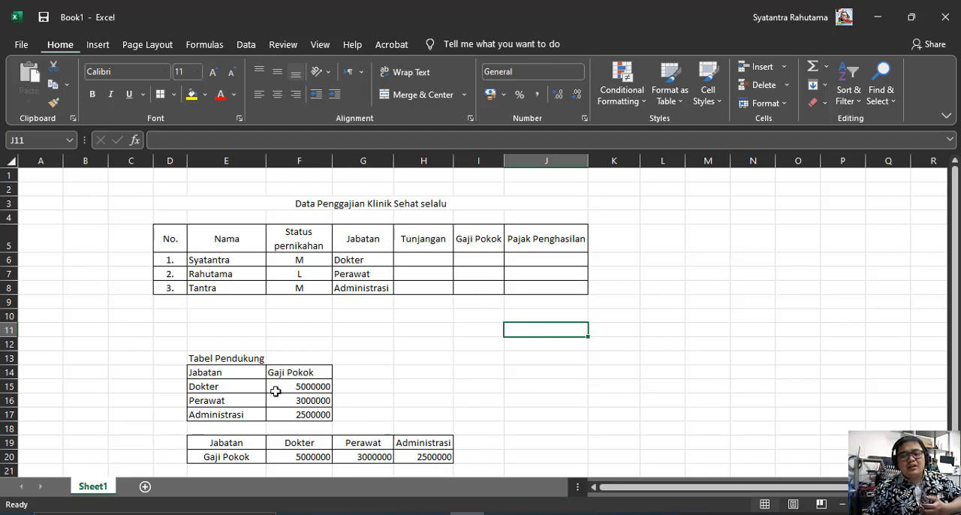
{"action": "left_click", "coordinate": [206, 372]}
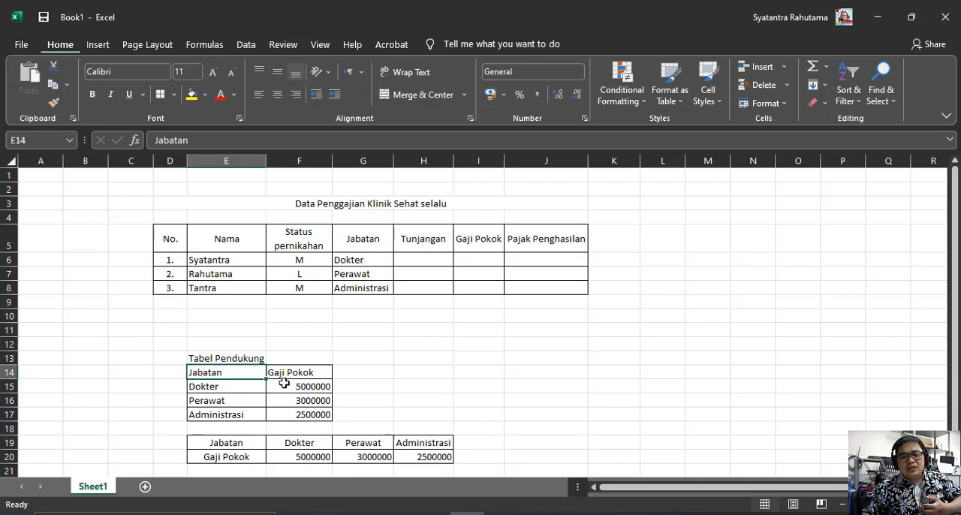
{"action": "left_click", "coordinate": [210, 356]}
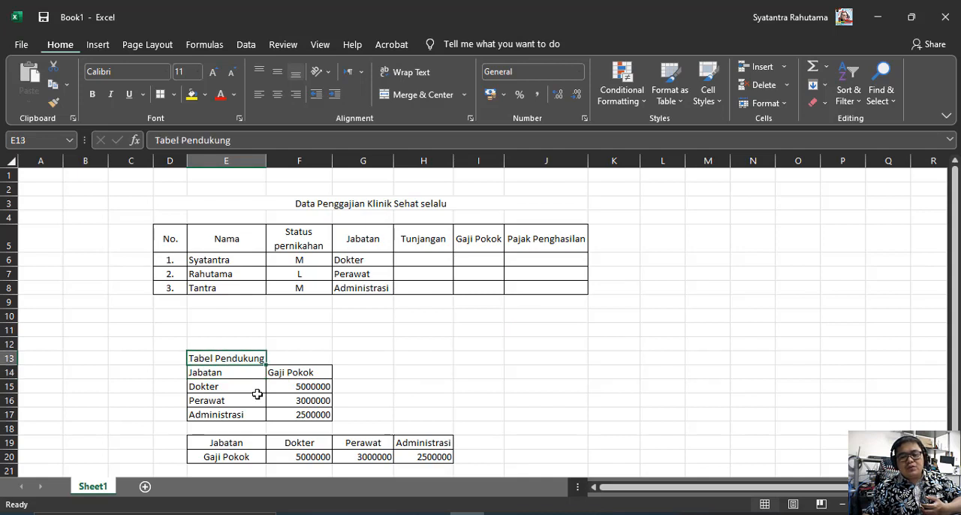
{"action": "left_click", "coordinate": [235, 373]}
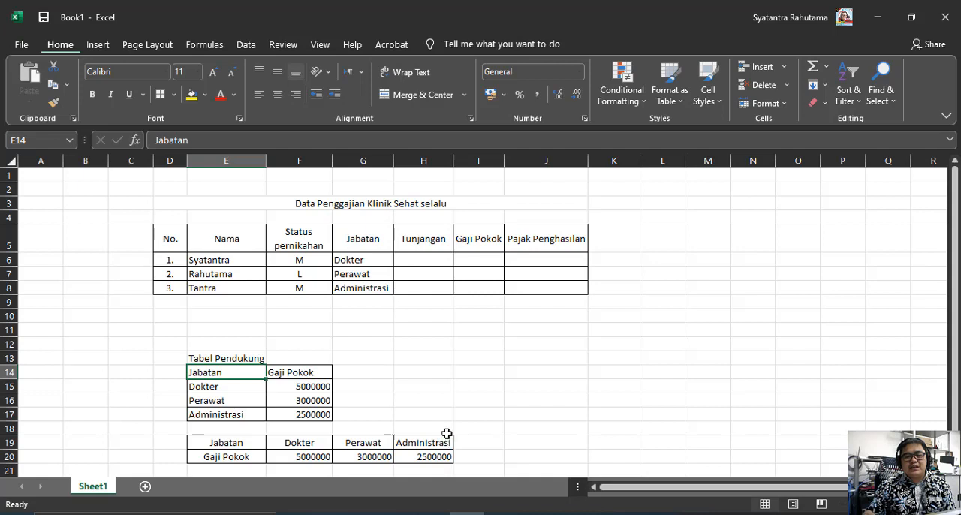
{"action": "left_click", "coordinate": [420, 257]}
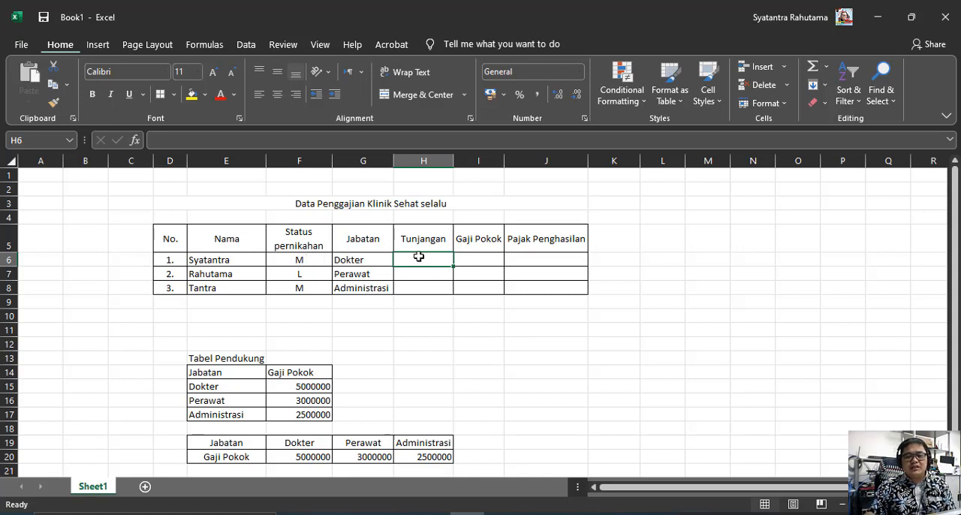
{"action": "left_click", "coordinate": [314, 259]}
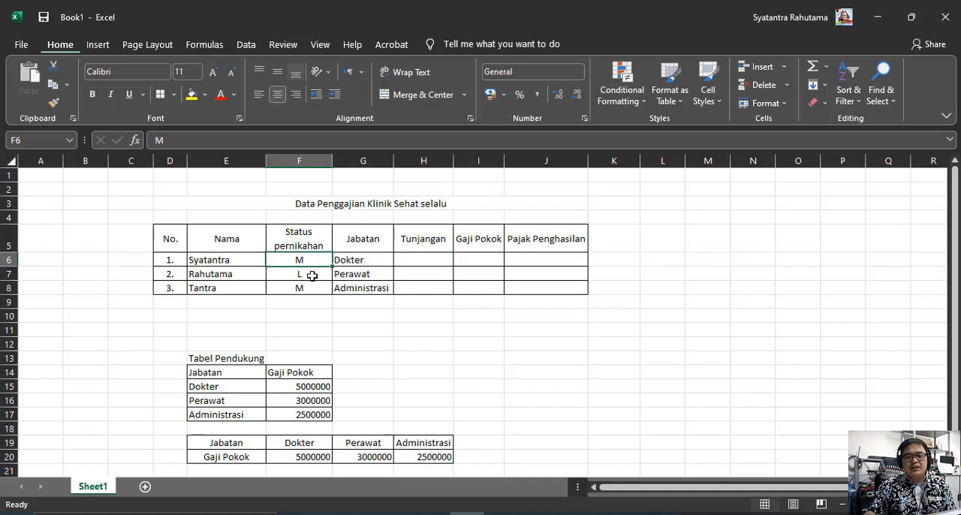
{"action": "left_click", "coordinate": [312, 274]}
{"action": "left_click", "coordinate": [312, 291]}
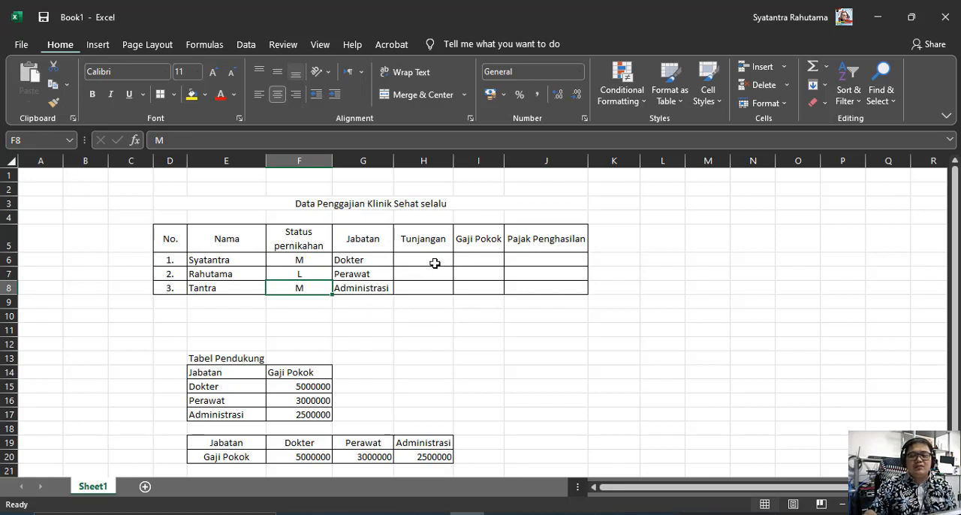
Start a VLOOKUP formula in I6, the first Gaji Pokok cell, with the position in G6 as lookup value
{"action": "left_click", "coordinate": [477, 260]}
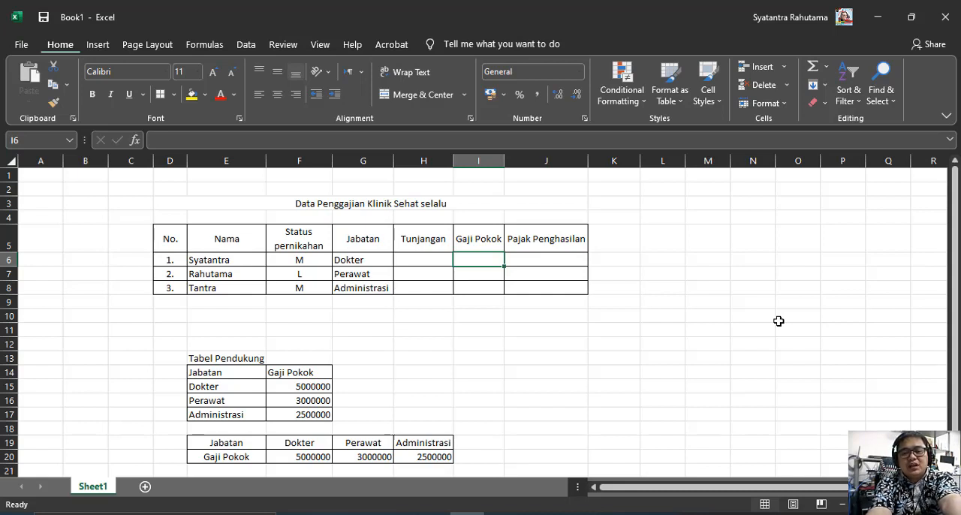
{"action": "type", "text": "="}
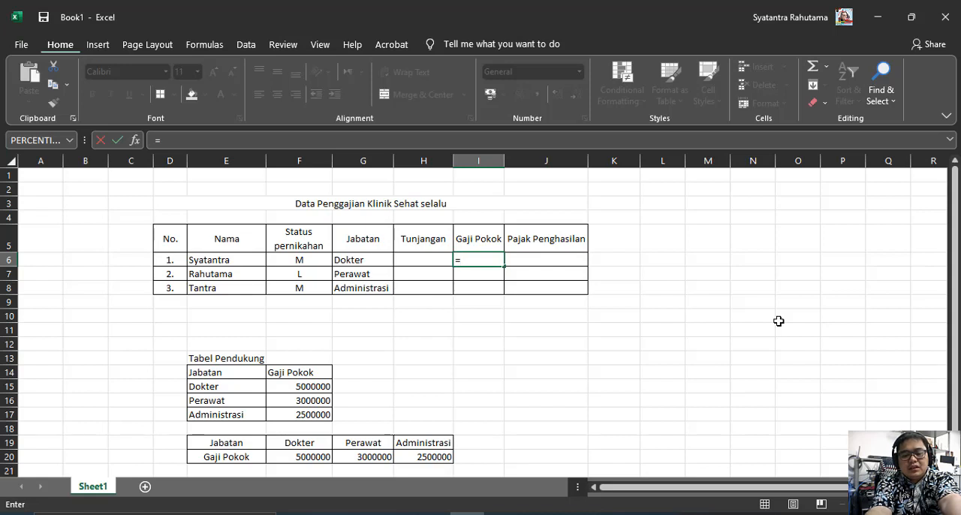
{"action": "type", "text": "VL"}
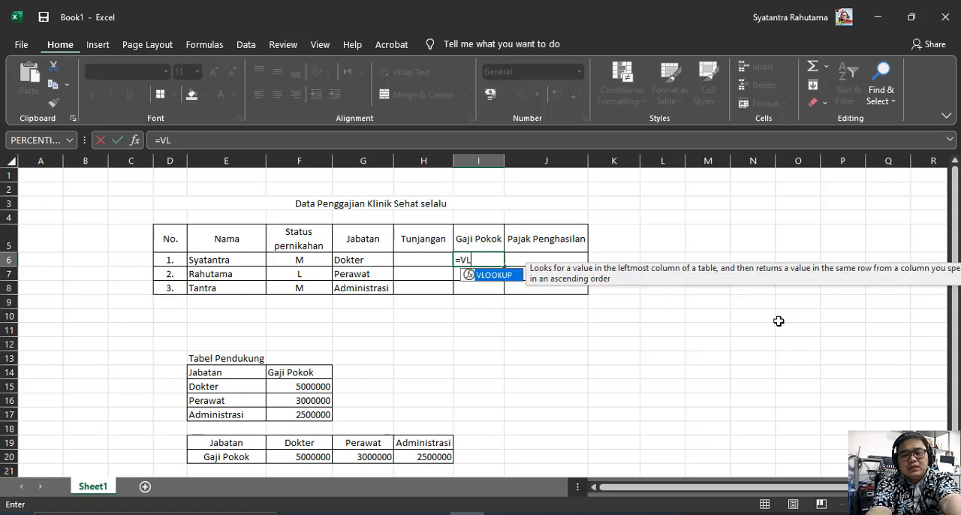
{"action": "type", "text": "OOK"}
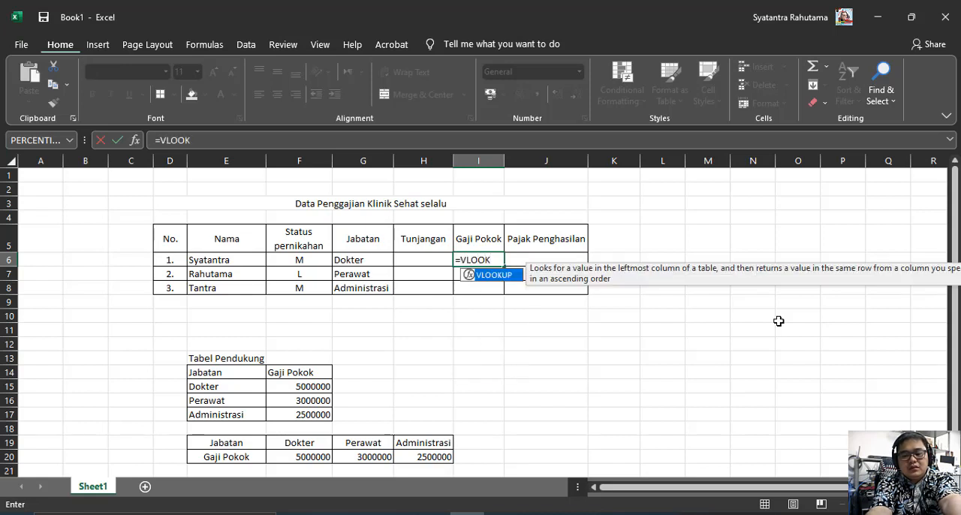
{"action": "type", "text": "UP"}
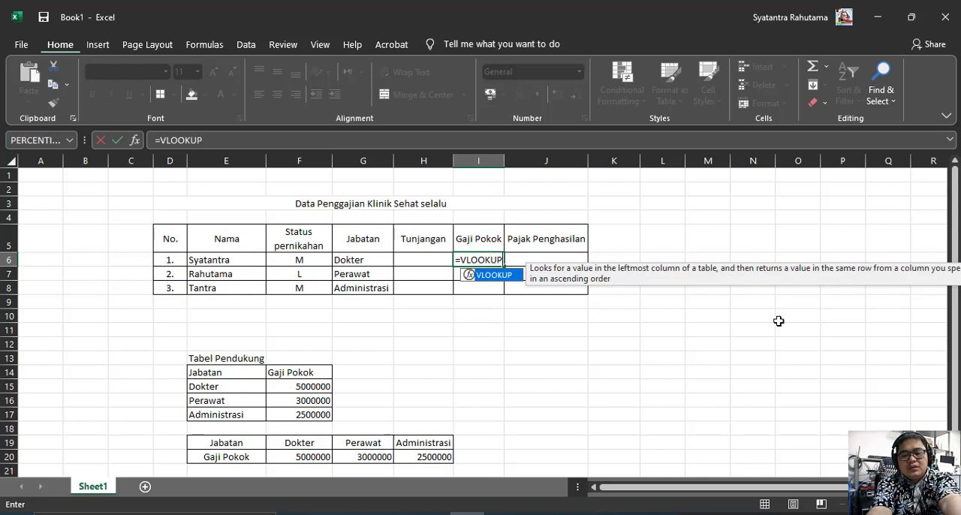
{"action": "type", "text": "("}
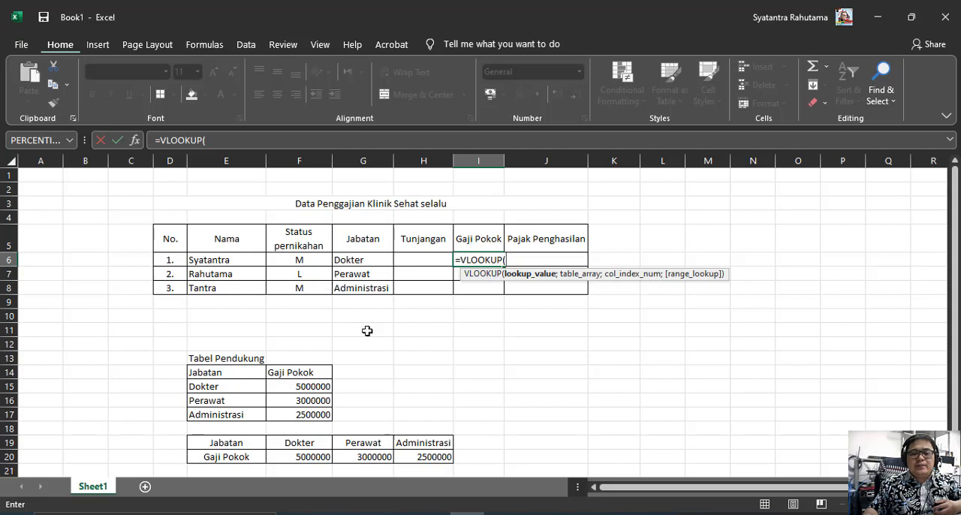
{"action": "left_click", "coordinate": [381, 258]}
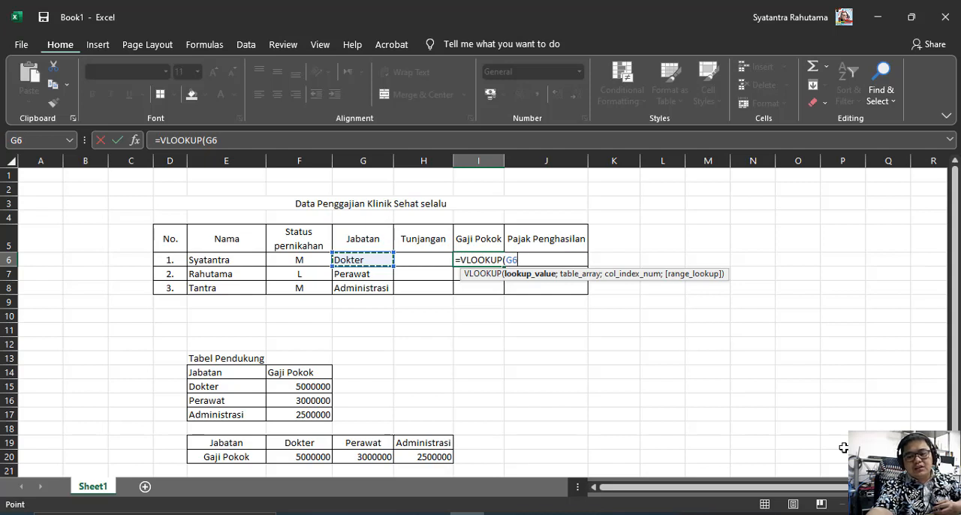
{"action": "type", "text": ";"}
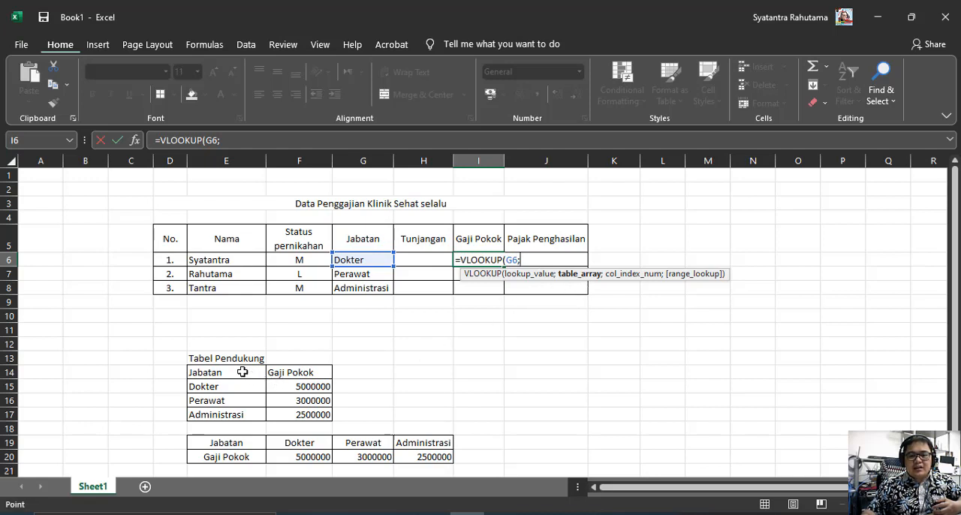
Complete the VLOOKUP in I6 with table array E14:F17, column index 2 and approximate match TRUE
{"action": "left_click_drag", "start_coordinate": [243, 372], "coordinate": [288, 419]}
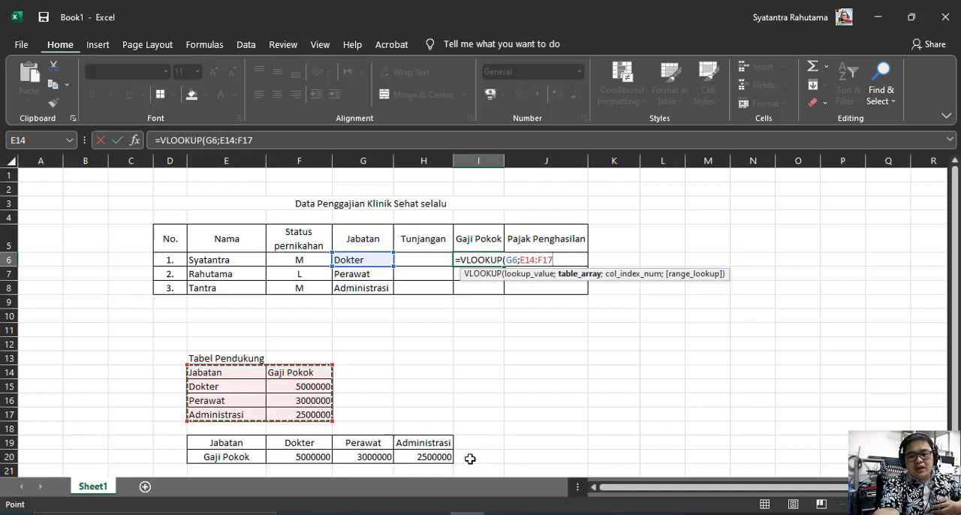
{"action": "type", "text": ";2"}
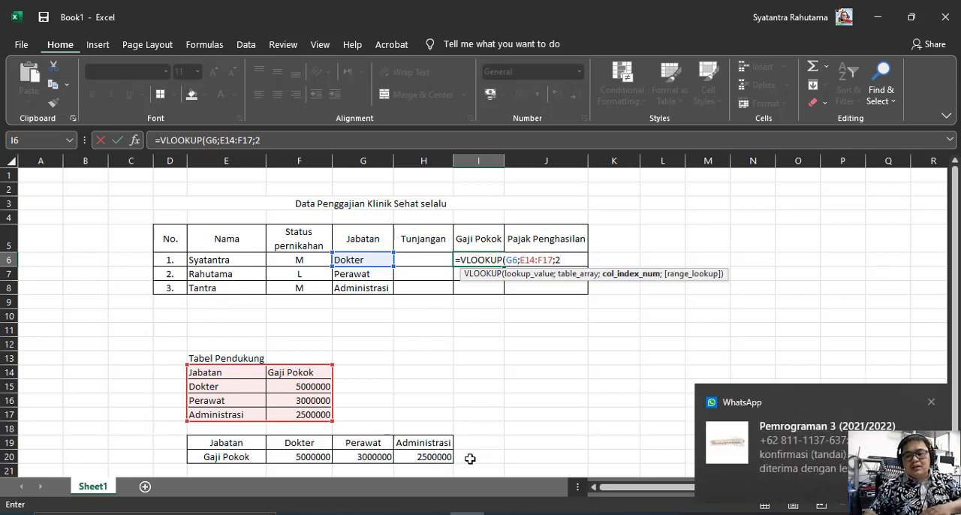
{"action": "left_click", "coordinate": [931, 402]}
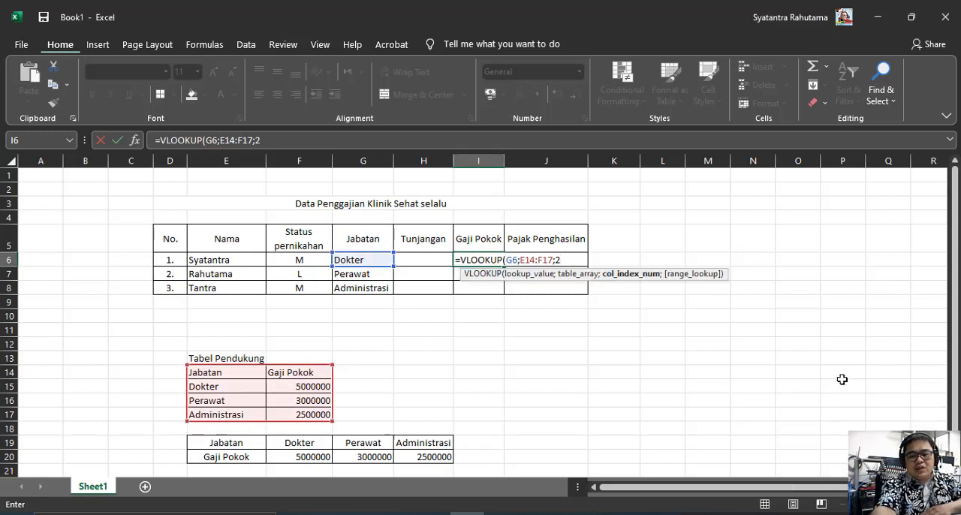
{"action": "type", "text": ";"}
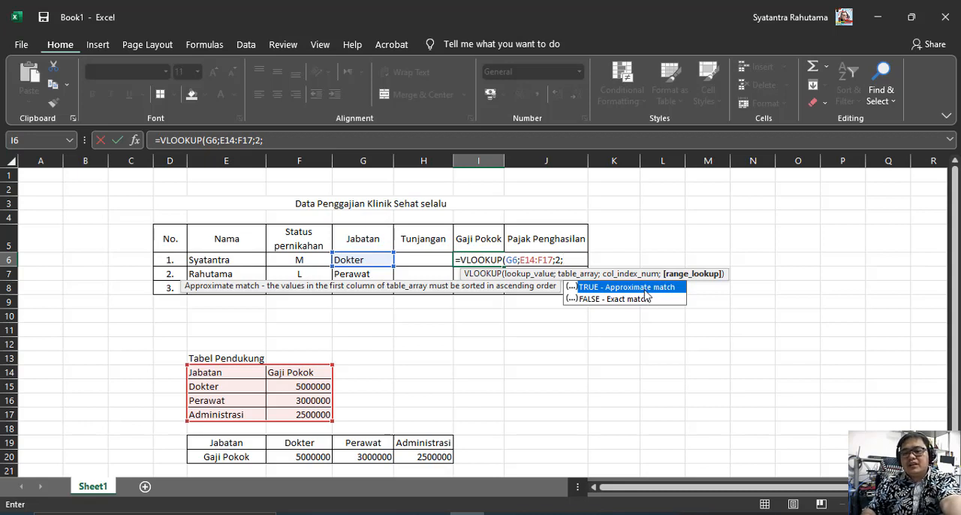
{"action": "double_click", "coordinate": [644, 288]}
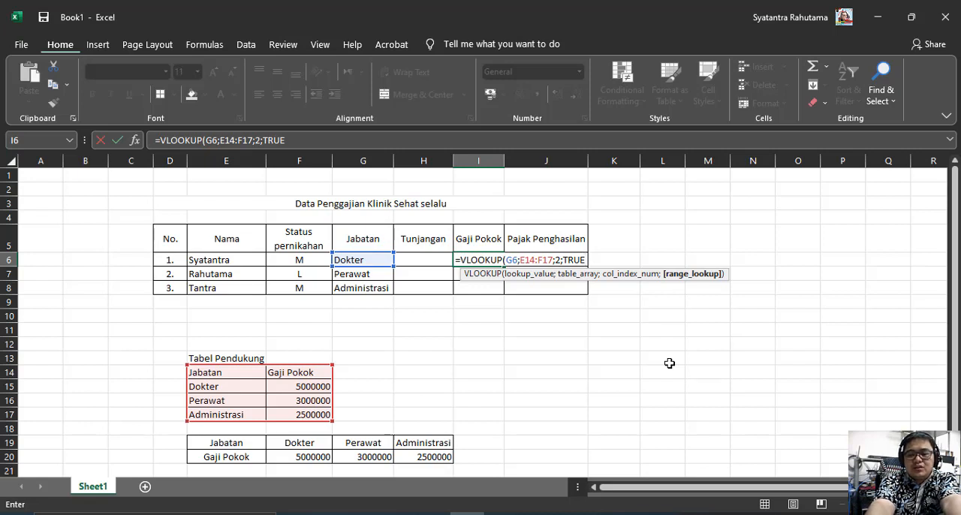
{"action": "type", "text": ")"}
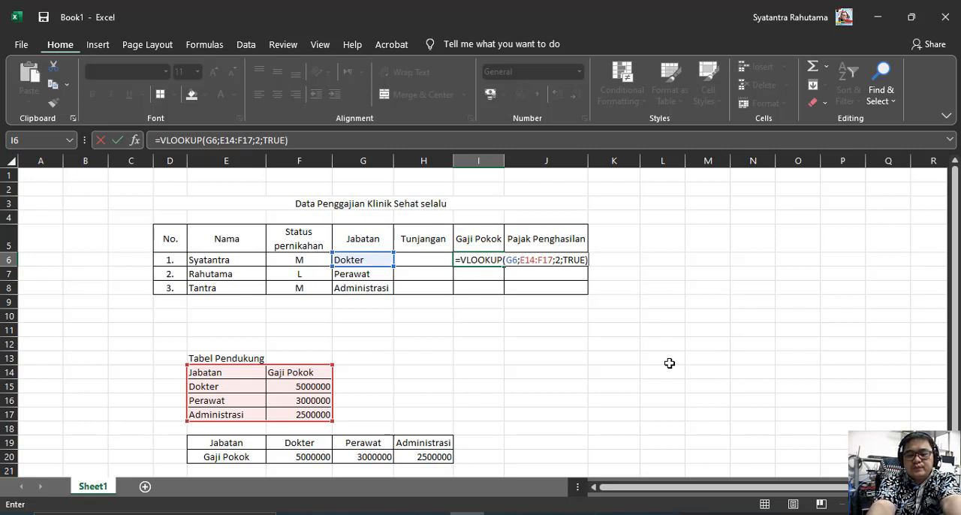
{"action": "key", "text": "Return"}
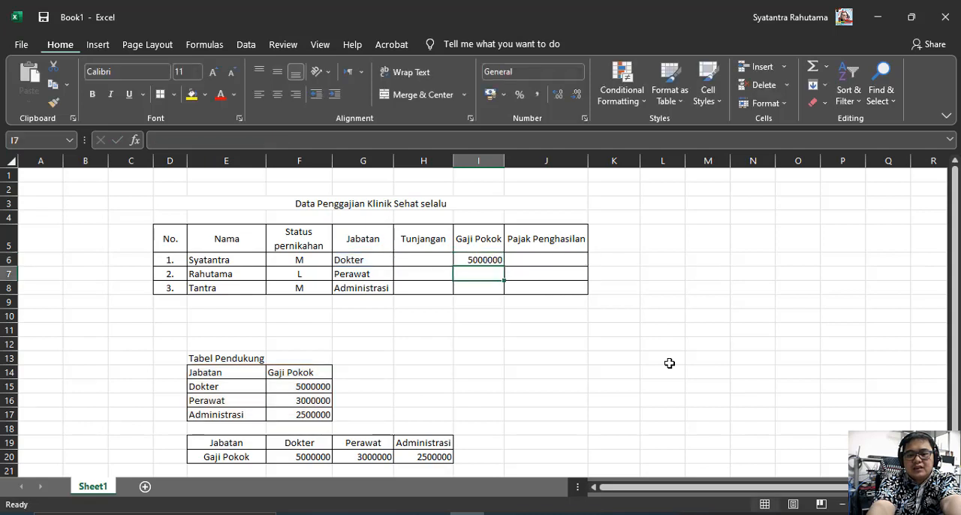
{"action": "key", "text": "Up"}
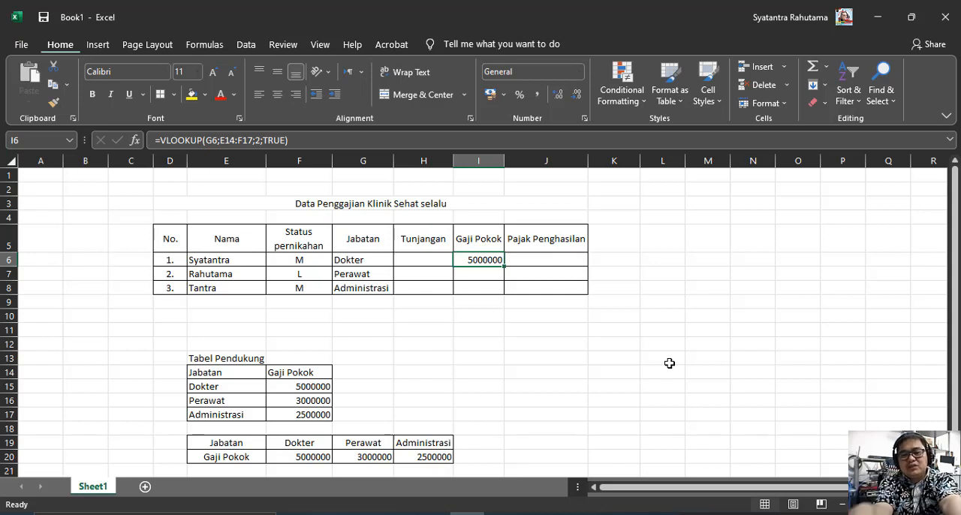
{"action": "key", "text": "Down"}
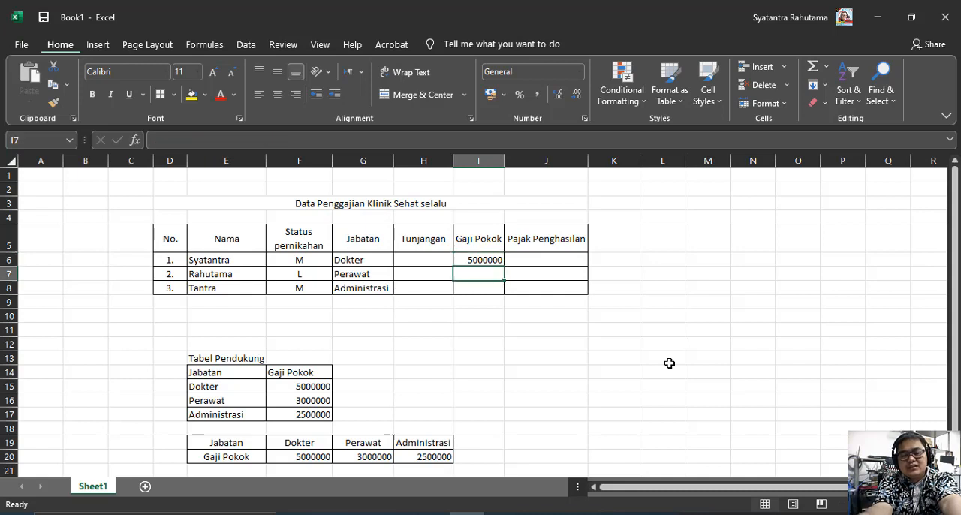
{"action": "key", "text": "Up"}
{"action": "key", "text": "Down"}
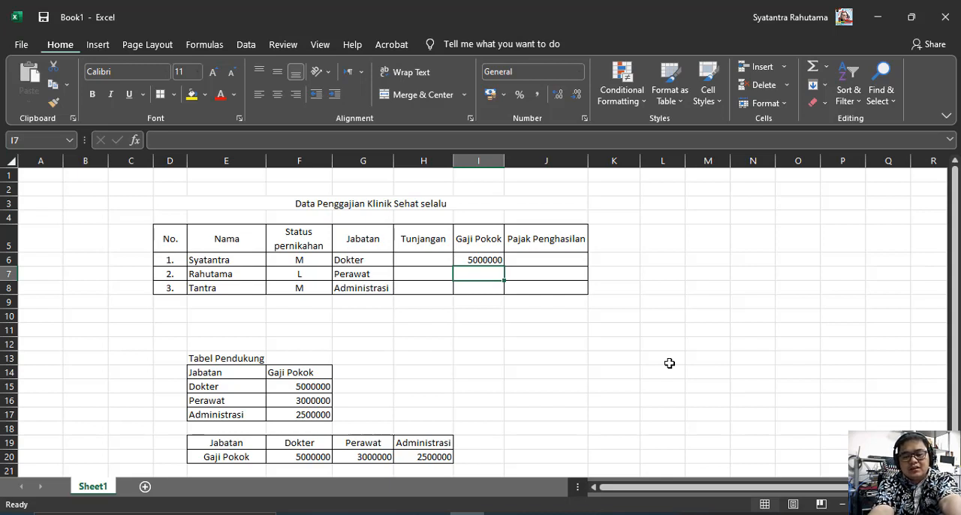
Start an HLOOKUP formula in I7, the second Gaji Pokok cell, with the position in G7 as lookup value
{"action": "type", "text": "="}
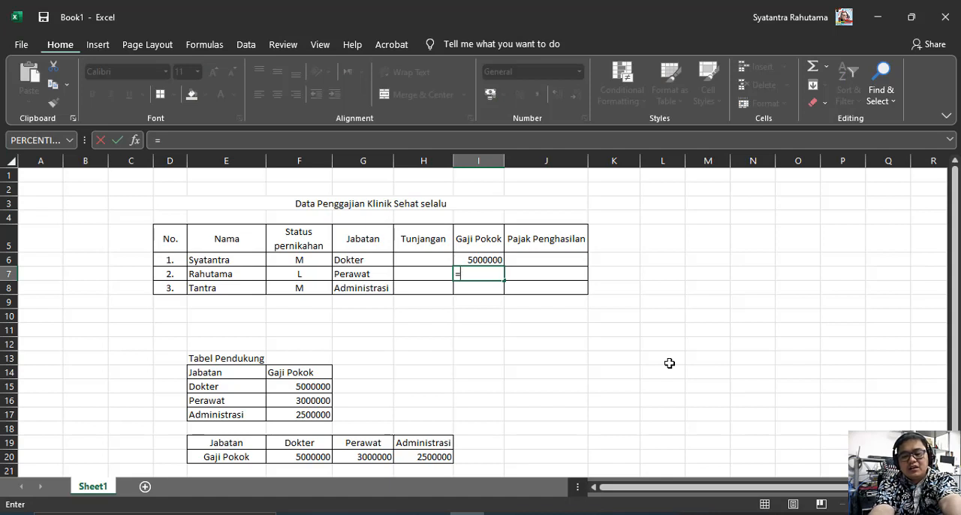
{"action": "type", "text": "H"}
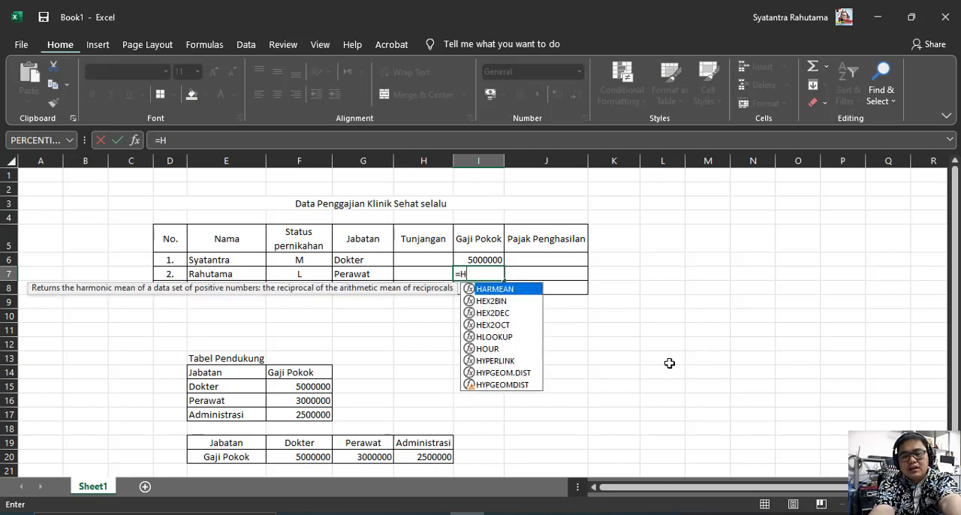
{"action": "type", "text": "LOO"}
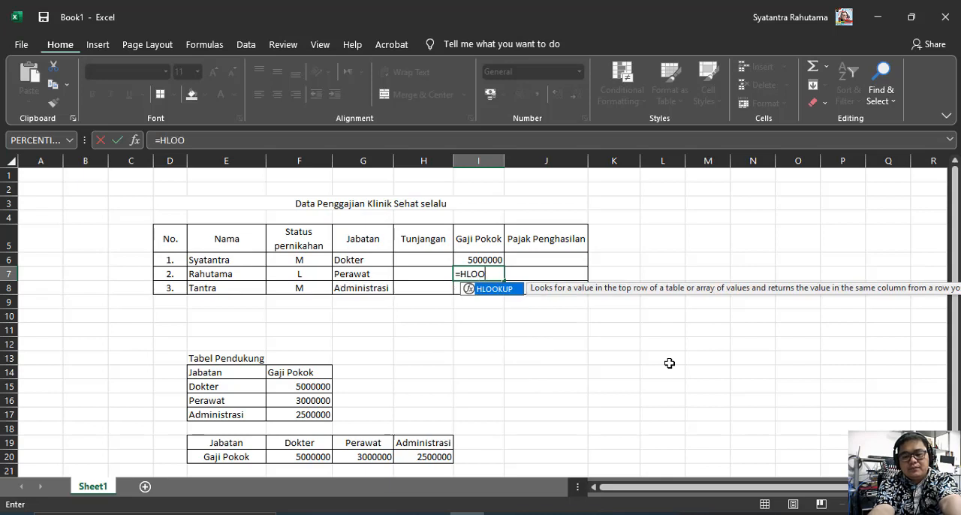
{"action": "type", "text": "KUP"}
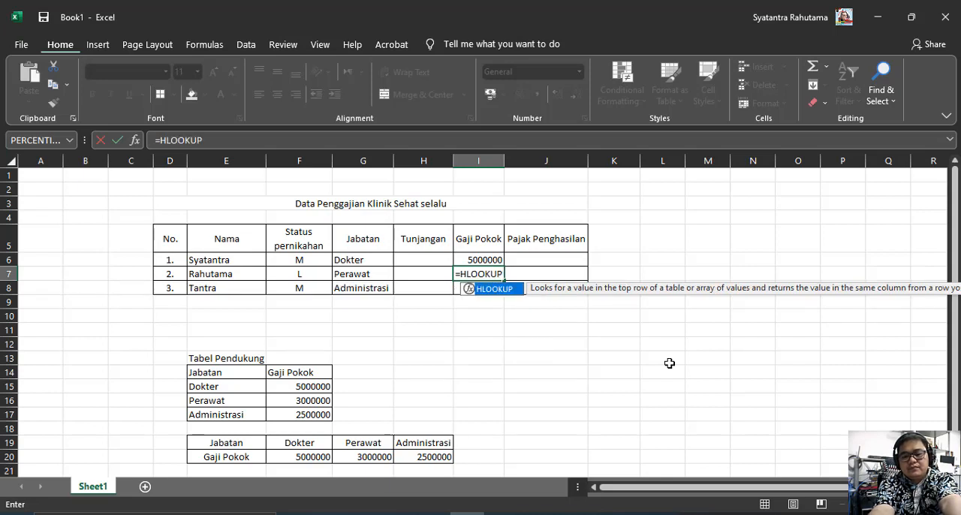
{"action": "type", "text": "("}
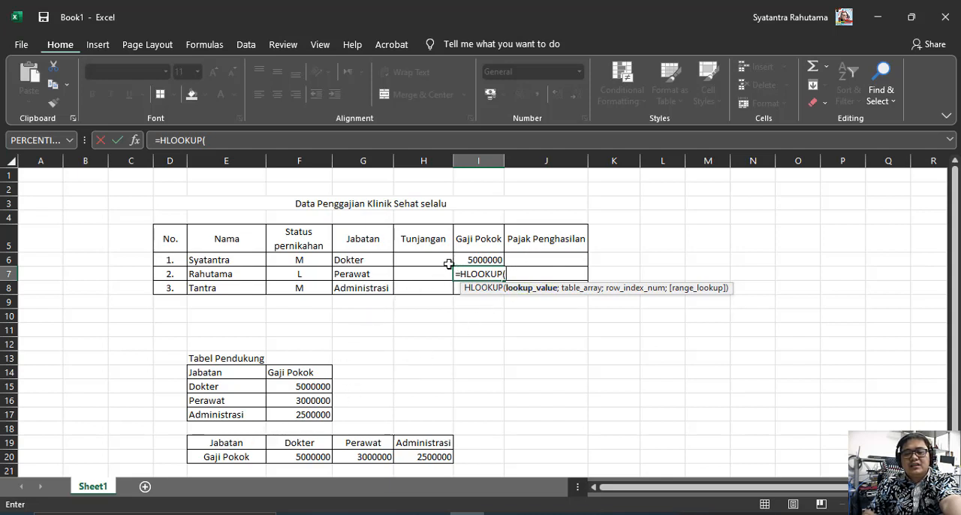
{"action": "left_click", "coordinate": [364, 274]}
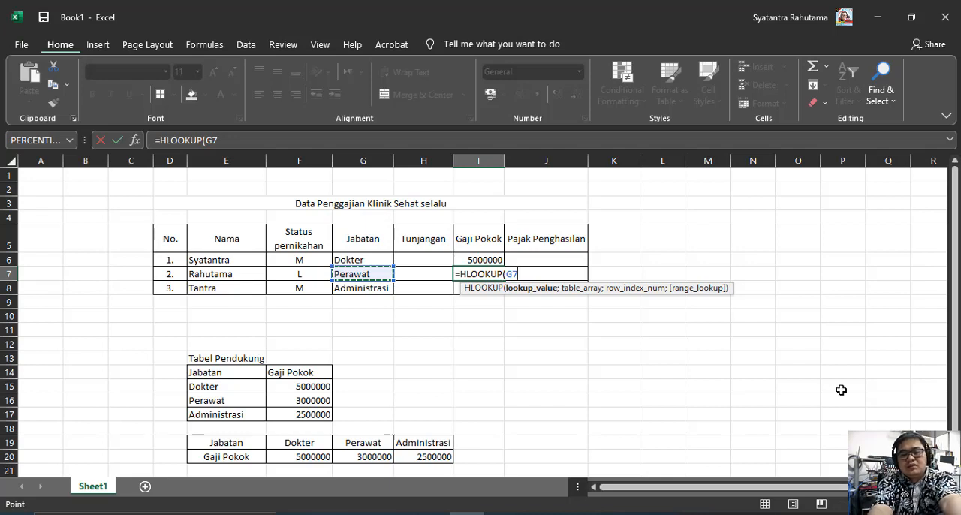
Complete the HLOOKUP in I7 with table array E19:H20, row index 2 and approximate match TRUE
{"action": "type", "text": ";"}
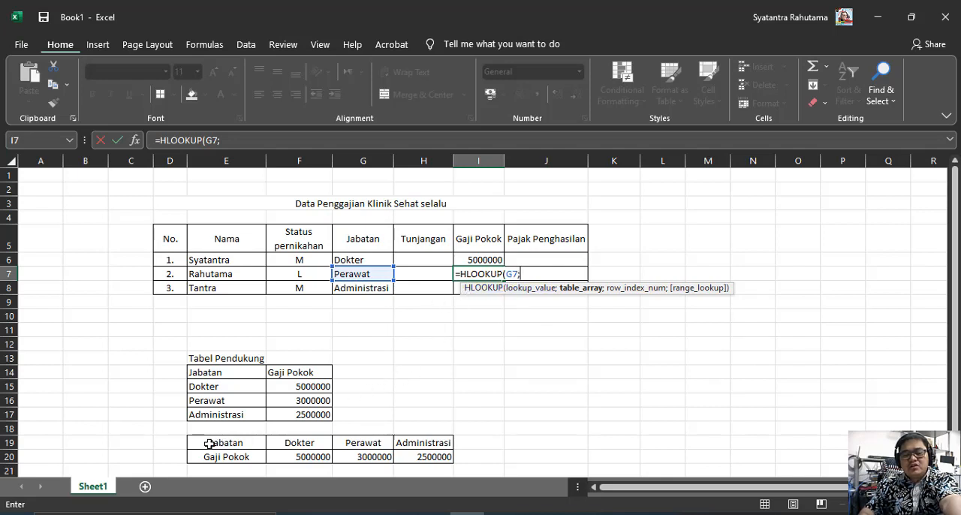
{"action": "left_click_drag", "start_coordinate": [210, 444], "coordinate": [427, 457]}
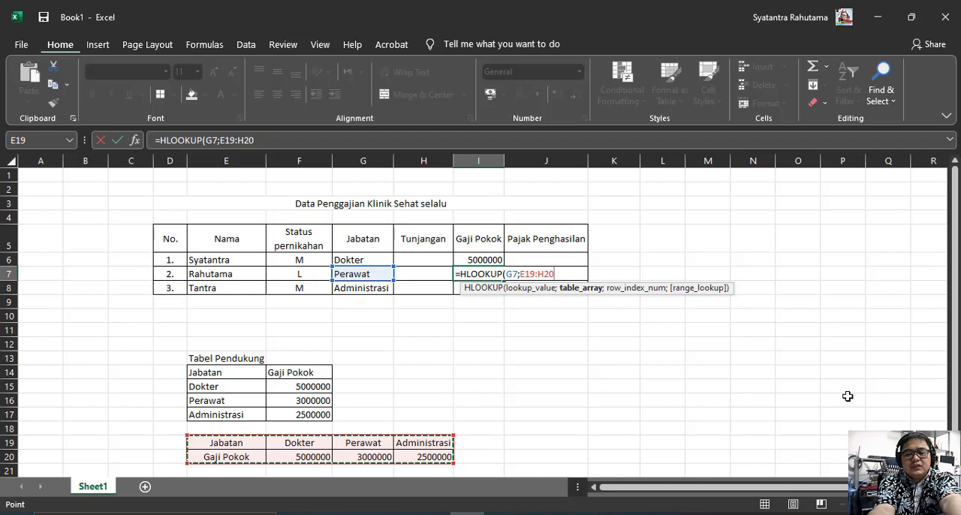
{"action": "type", "text": ";"}
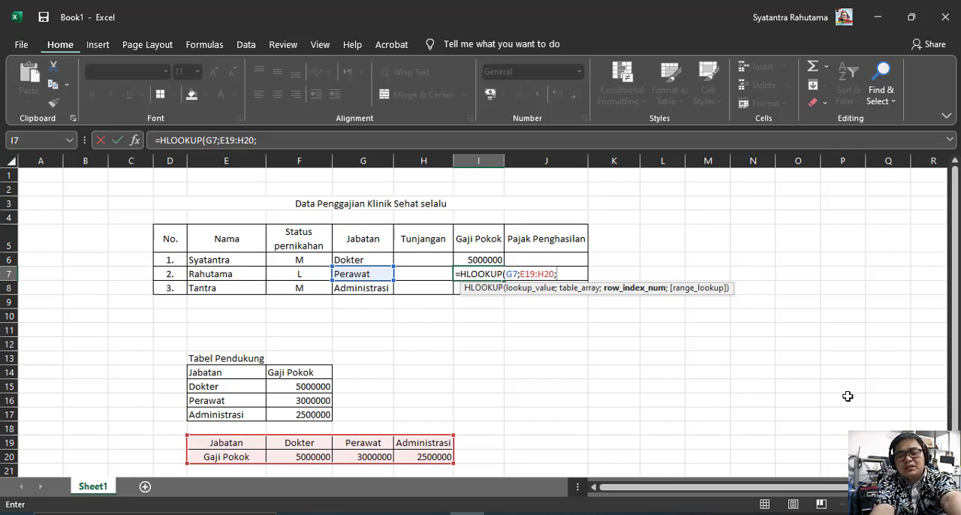
{"action": "type", "text": "2"}
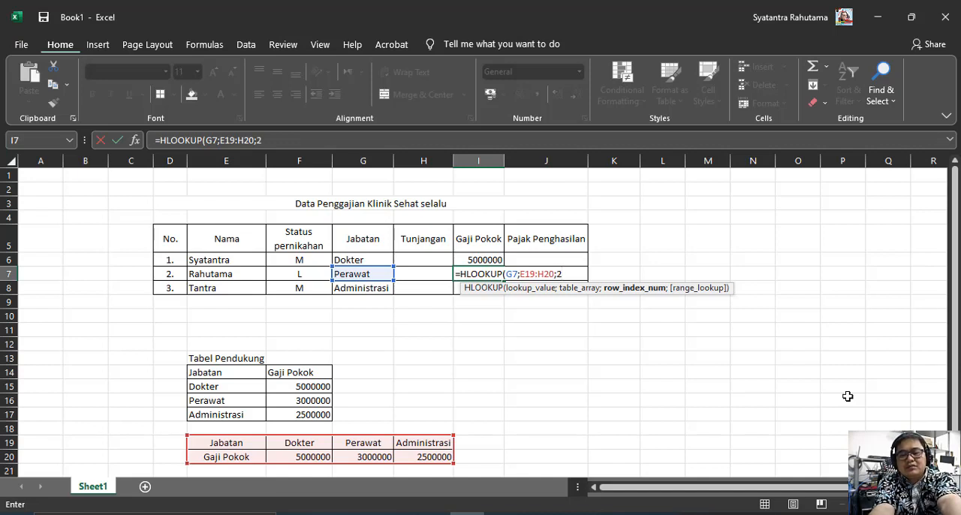
{"action": "type", "text": ";"}
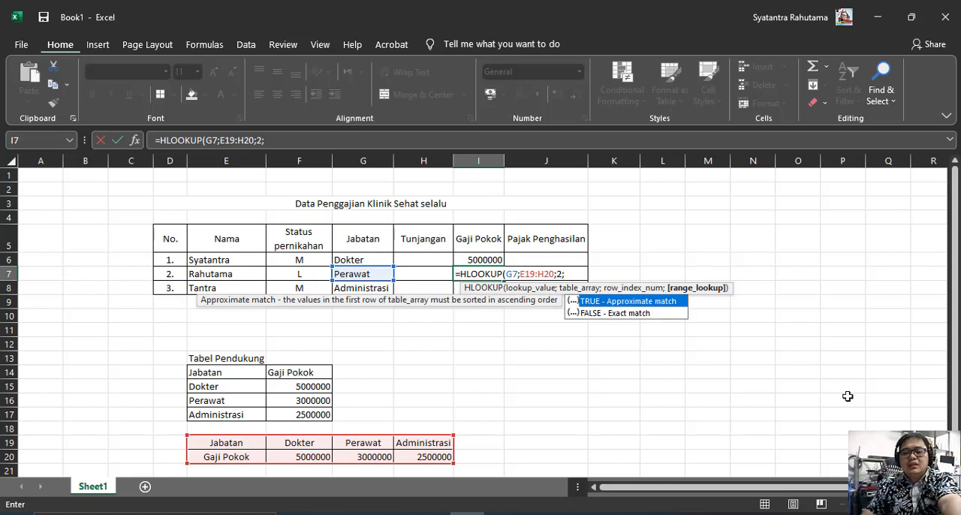
{"action": "double_click", "coordinate": [638, 301]}
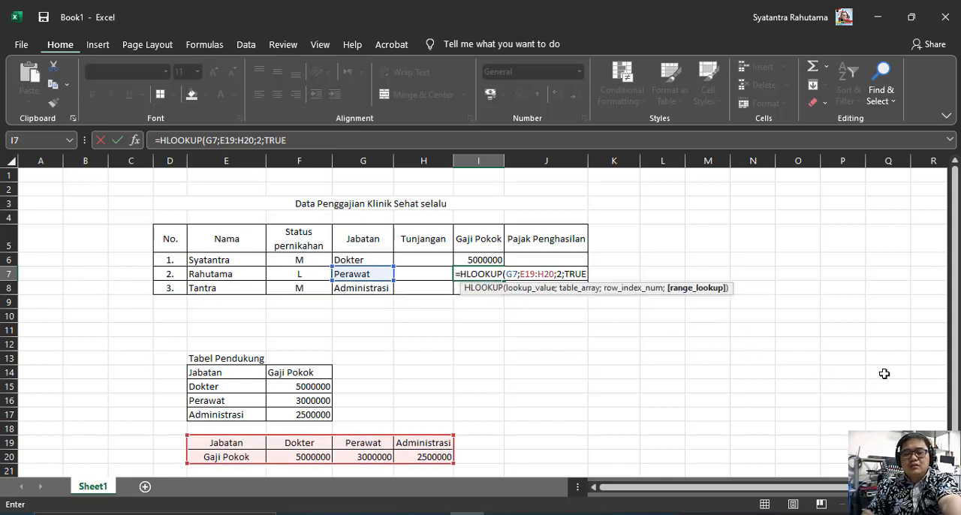
{"action": "type", "text": ")"}
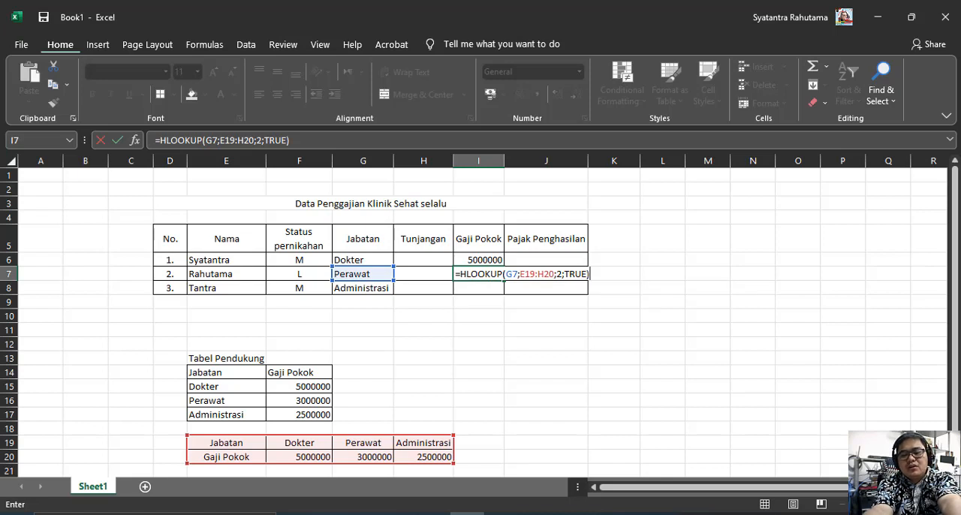
{"action": "key", "text": "Return"}
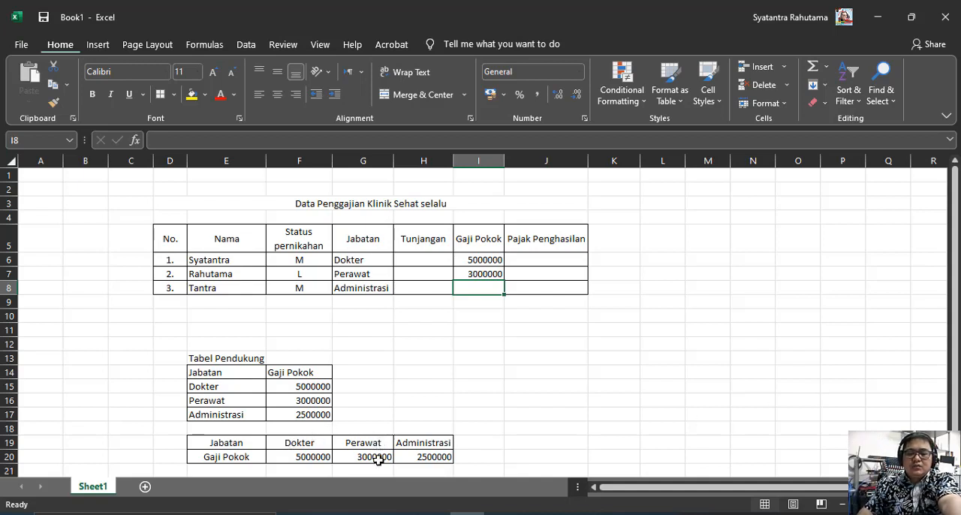
Compare the formulas in I6 and I7, and copy the HLOOKUP formula from I7 down to I8
{"action": "left_click", "coordinate": [500, 271]}
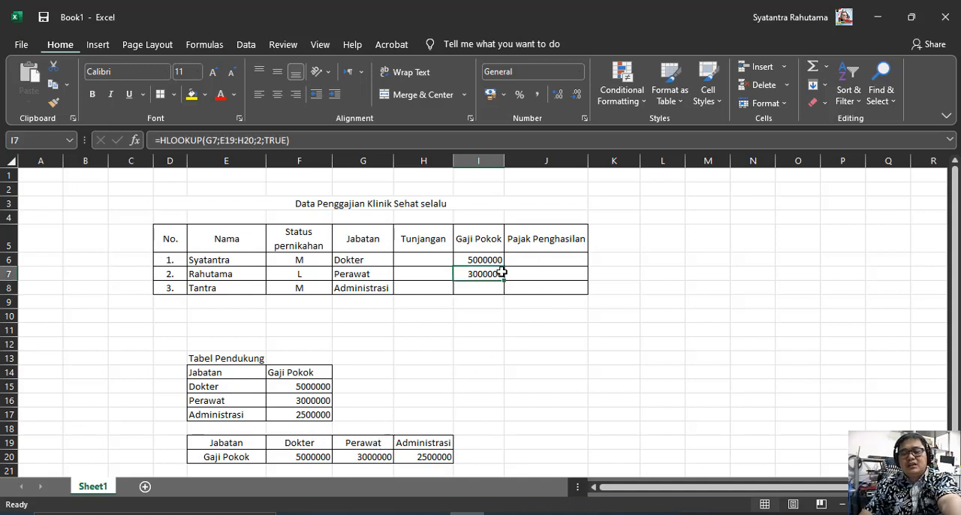
{"action": "left_click", "coordinate": [495, 260]}
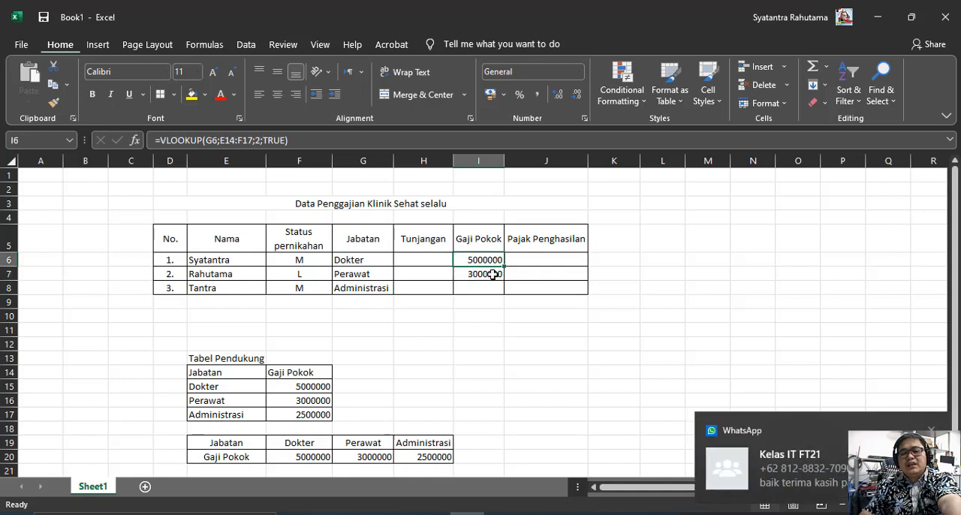
{"action": "left_click", "coordinate": [492, 273]}
{"action": "left_click", "coordinate": [492, 260]}
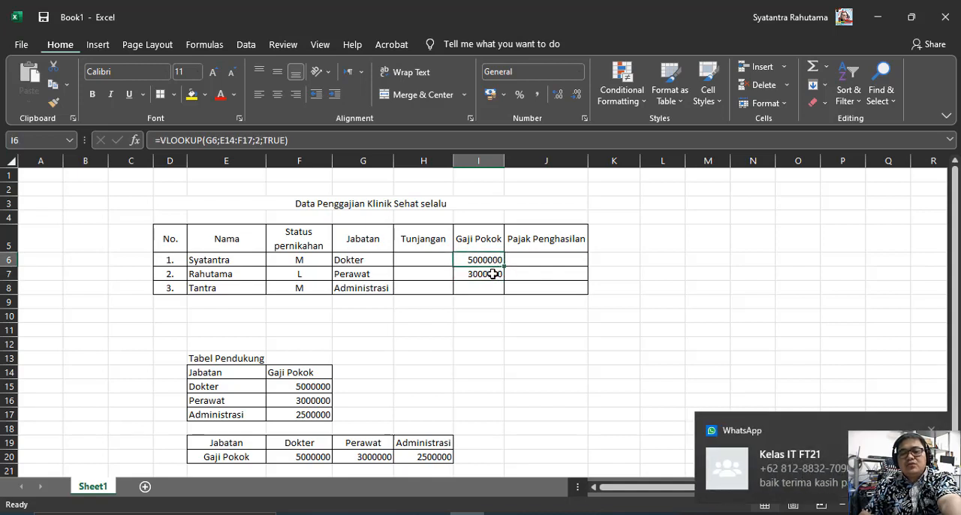
{"action": "left_click", "coordinate": [494, 273]}
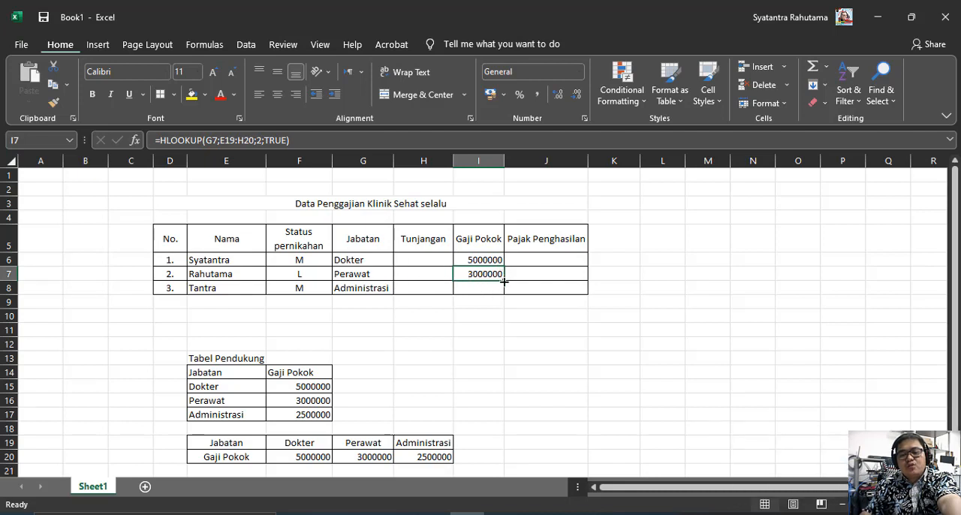
{"action": "left_click_drag", "start_coordinate": [503, 281], "coordinate": [506, 296]}
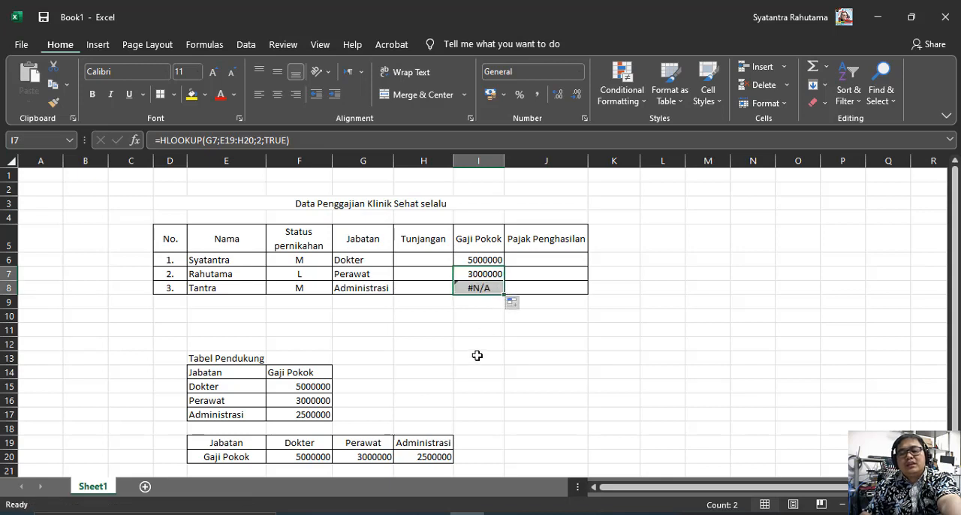
Try row index 1 in the HLOOKUP formula in I8
{"action": "left_click", "coordinate": [478, 287]}
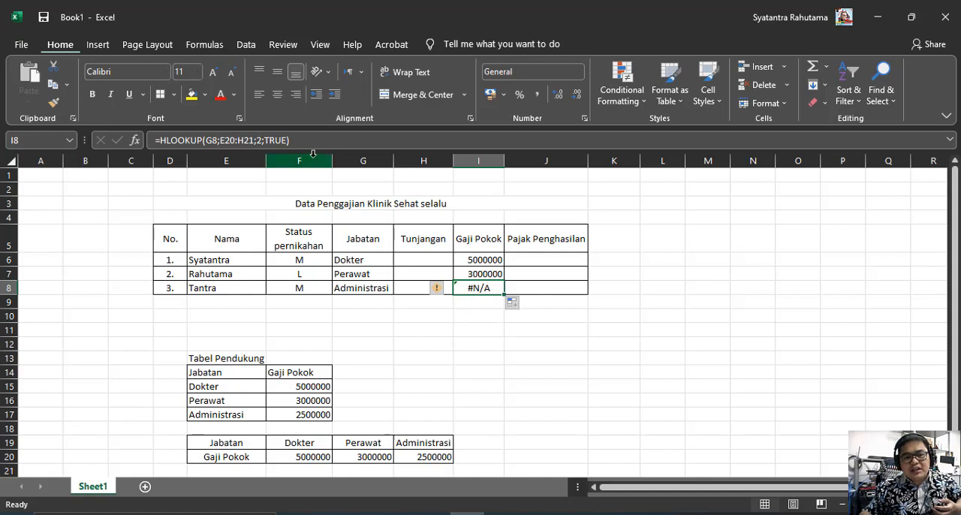
{"action": "left_click", "coordinate": [250, 141]}
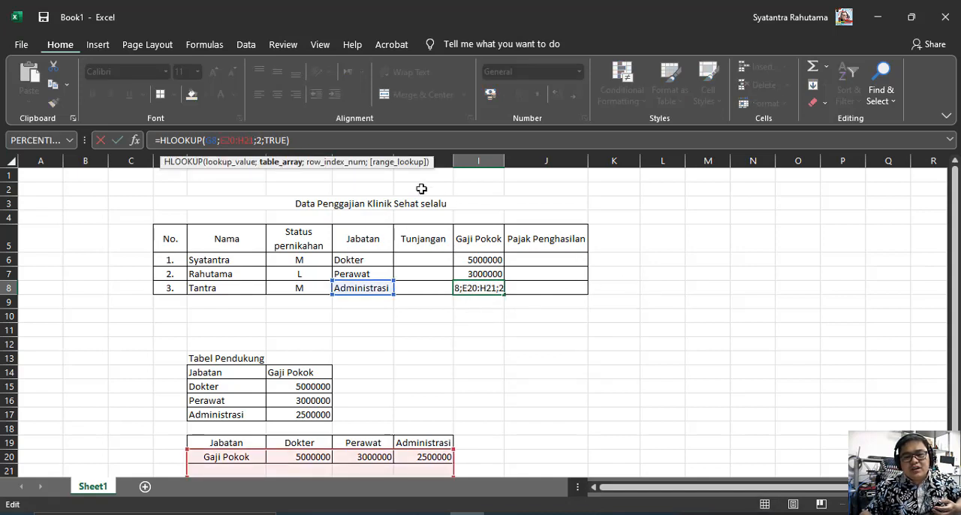
{"action": "scroll", "coordinate": [522, 346], "scroll_direction": "down", "scroll_amount": 1}
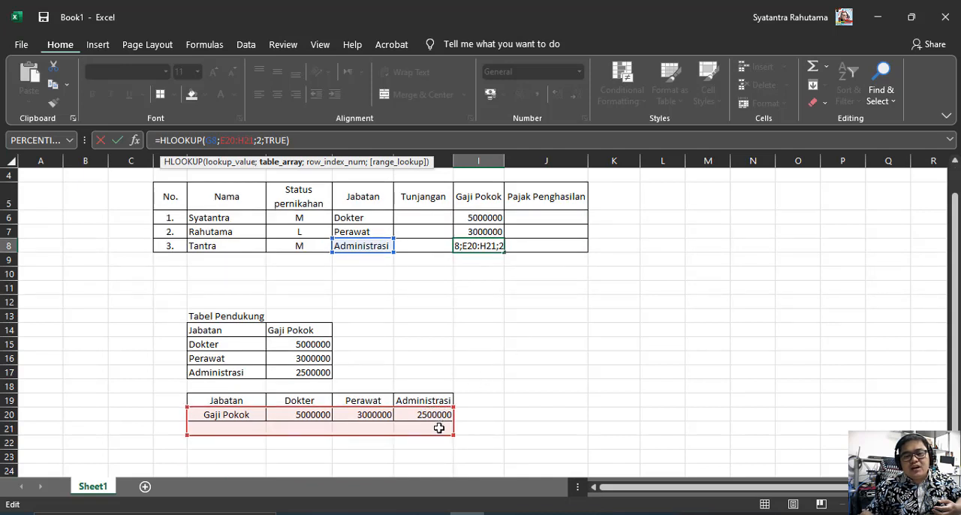
{"action": "left_click", "coordinate": [261, 141]}
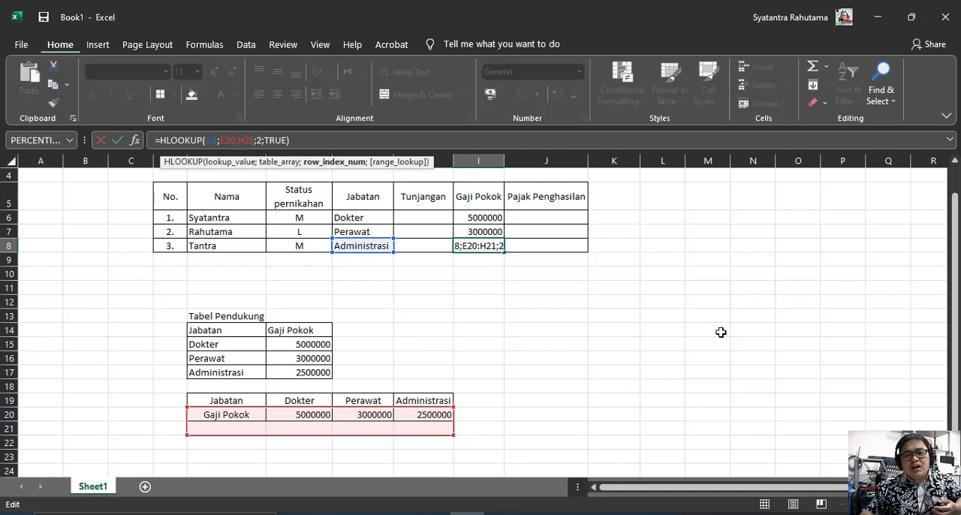
{"action": "key", "text": "BackSpace"}
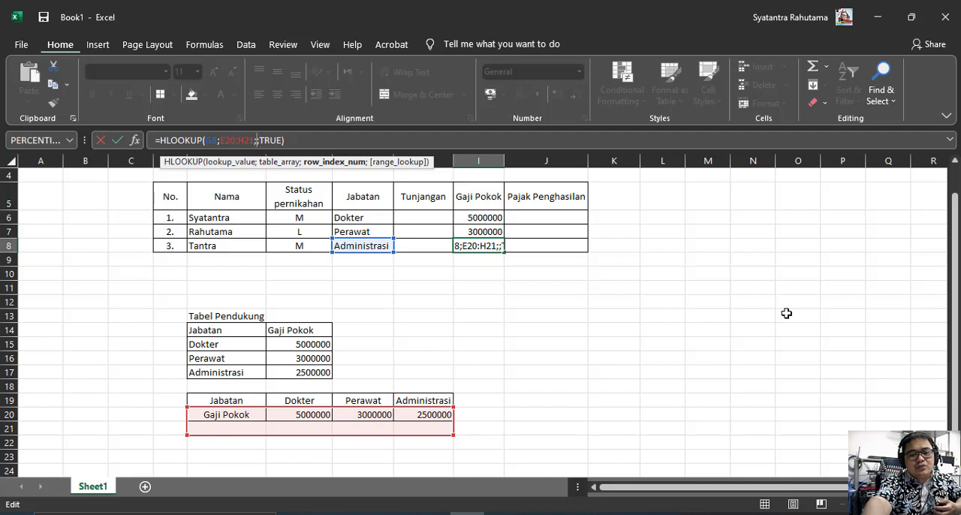
{"action": "type", "text": "1"}
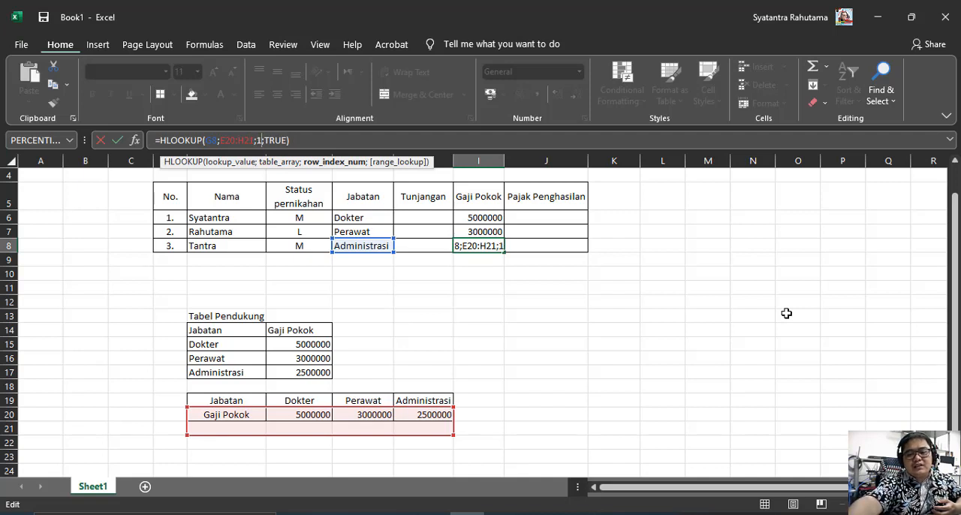
{"action": "key", "text": "Return"}
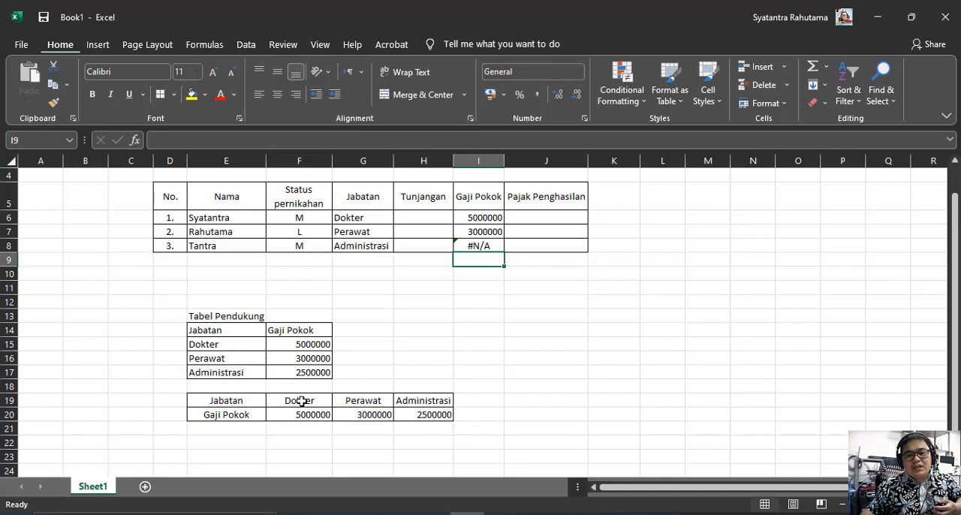
Set the row index of the HLOOKUP formula in I8 to 2
{"action": "left_click", "coordinate": [473, 247]}
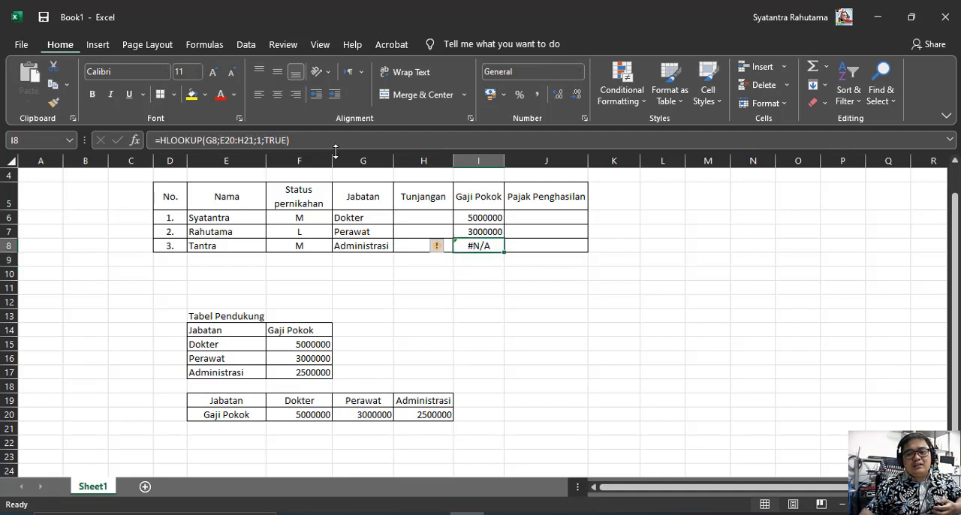
{"action": "left_click", "coordinate": [260, 140]}
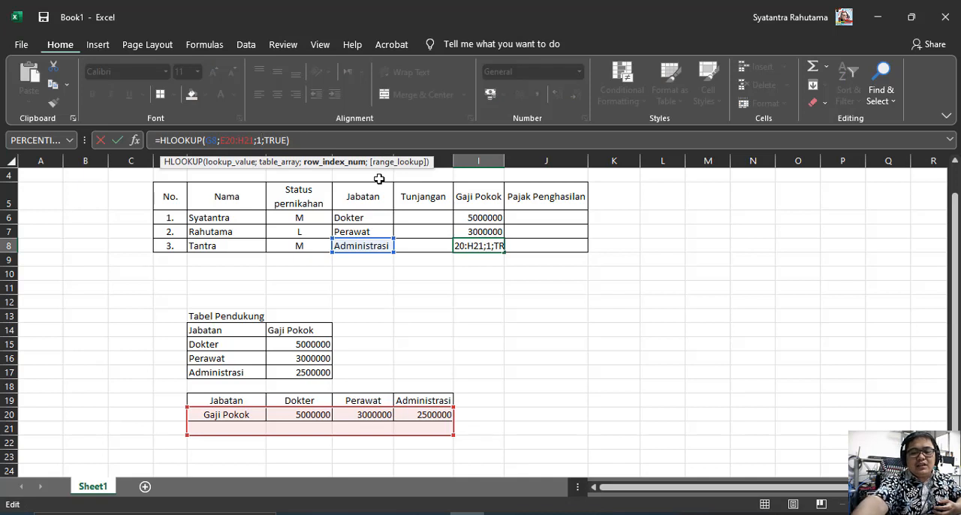
{"action": "key", "text": "BackSpace"}
{"action": "type", "text": "2"}
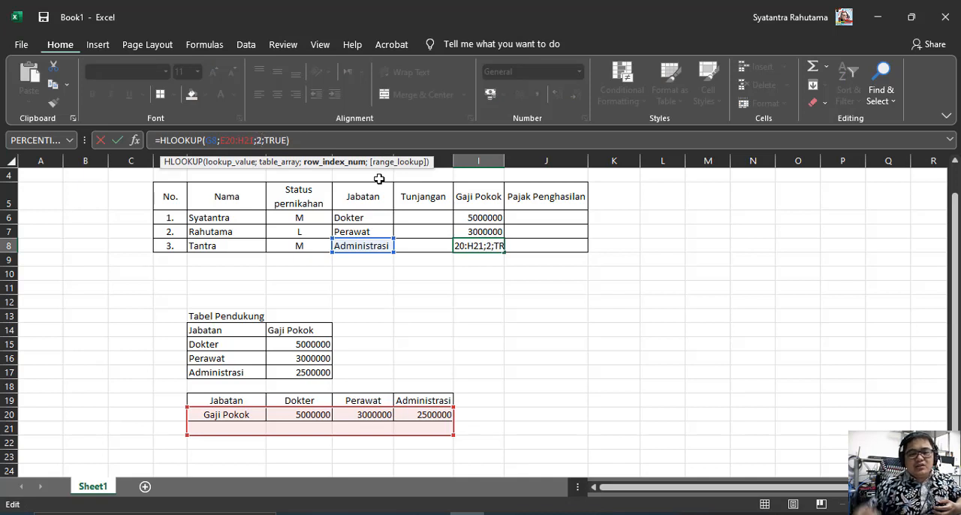
Move the table array of the HLOOKUP formula in I8 up to E19:H20
{"action": "left_click", "coordinate": [219, 140]}
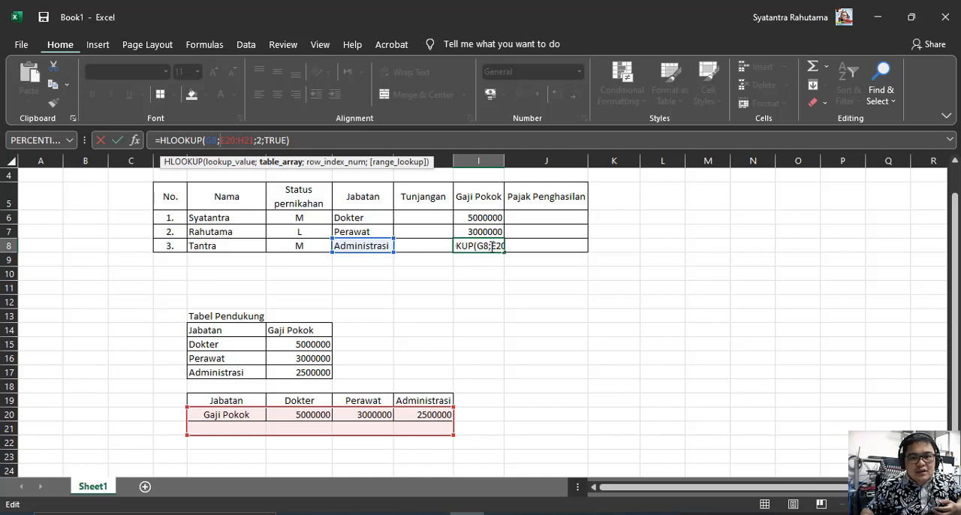
{"action": "left_click", "coordinate": [492, 245]}
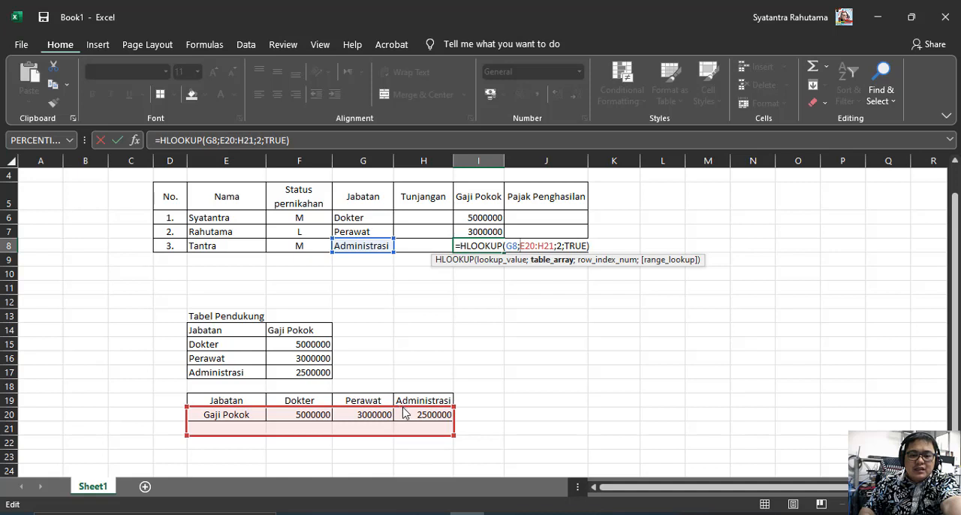
{"action": "left_click_drag", "start_coordinate": [404, 410], "coordinate": [405, 400]}
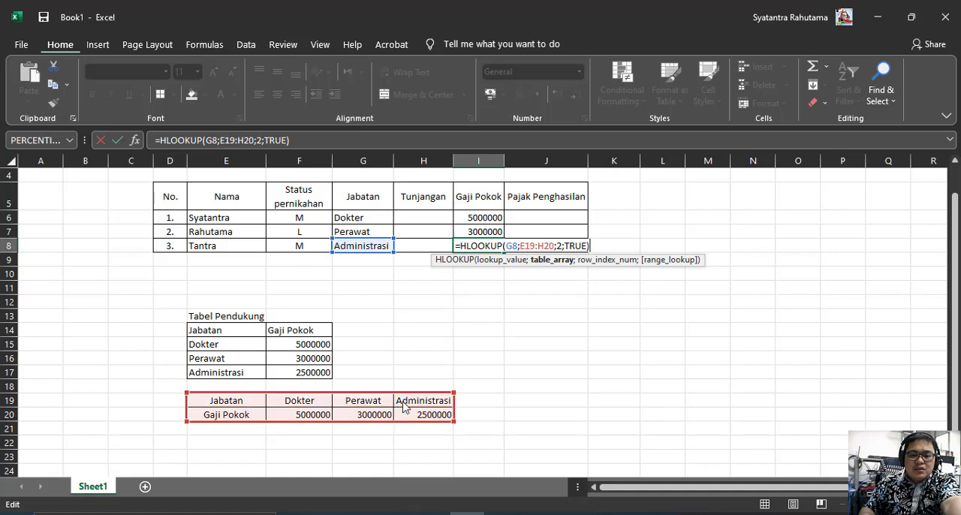
{"action": "left_click", "coordinate": [517, 246]}
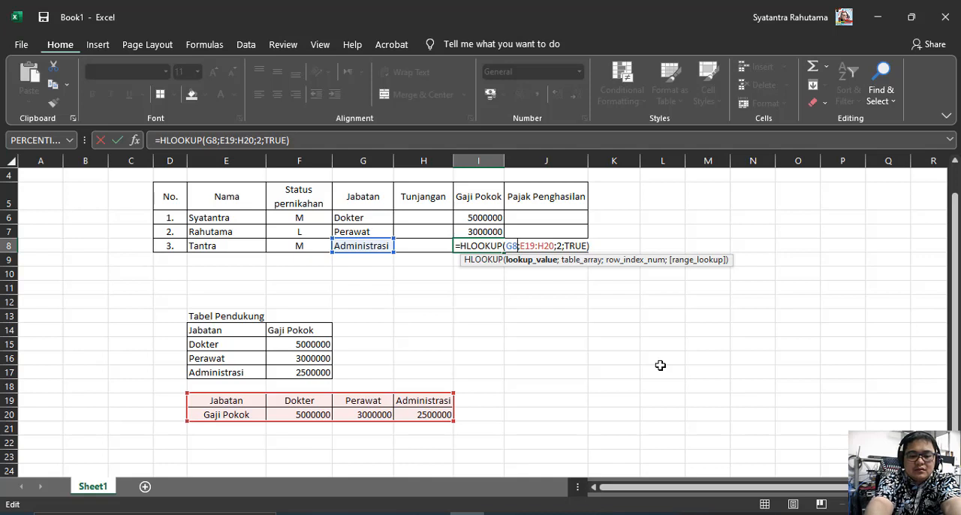
{"action": "type", "text": "$"}
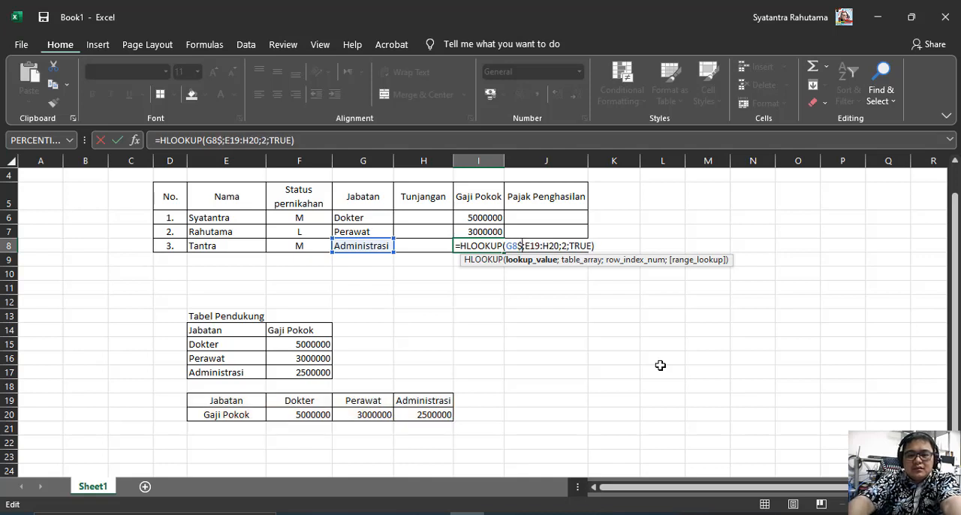
{"action": "key", "text": "BackSpace"}
Make the table array of the HLOOKUP formula in I8 absolute as $E$19:$H$20
{"action": "key", "text": "Right"}
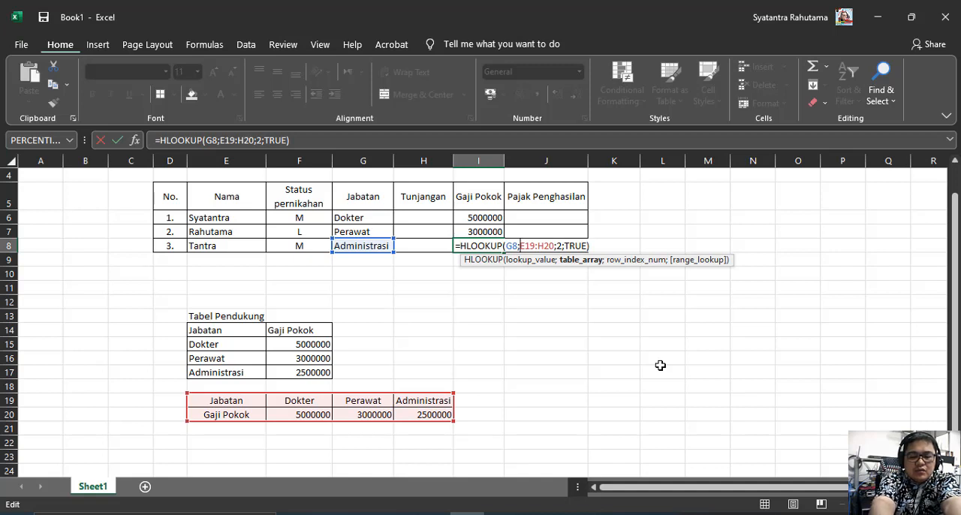
{"action": "type", "text": "$"}
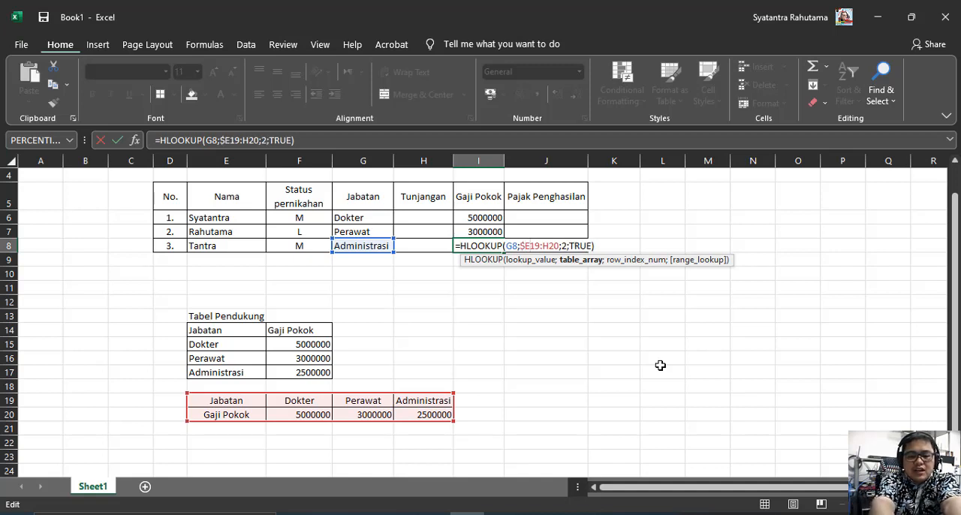
{"action": "key", "text": "Right"}
{"action": "type", "text": "$"}
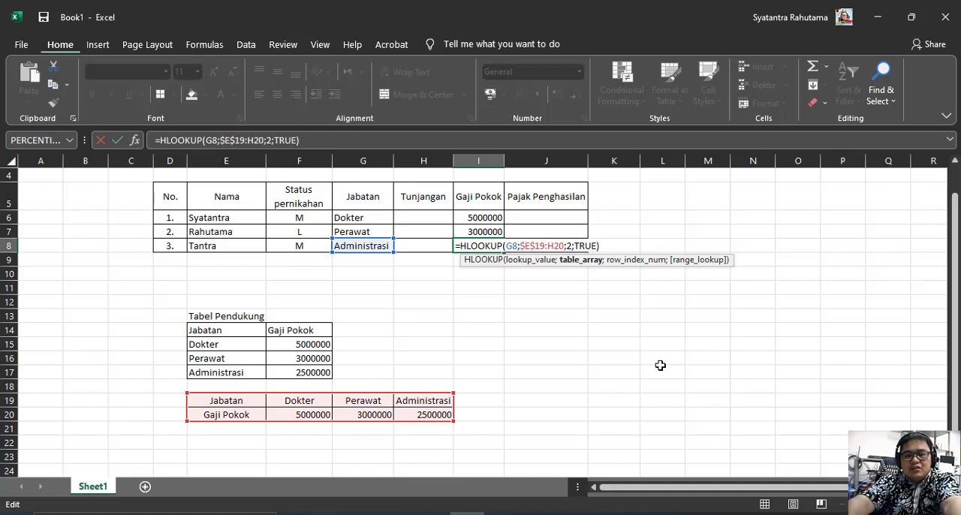
{"action": "key", "text": "Right"}
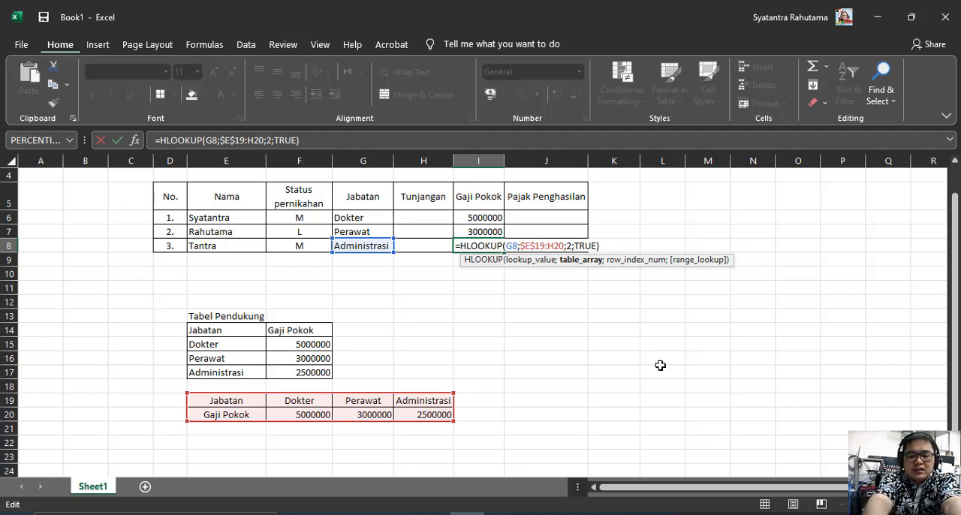
{"action": "type", "text": "$E"}
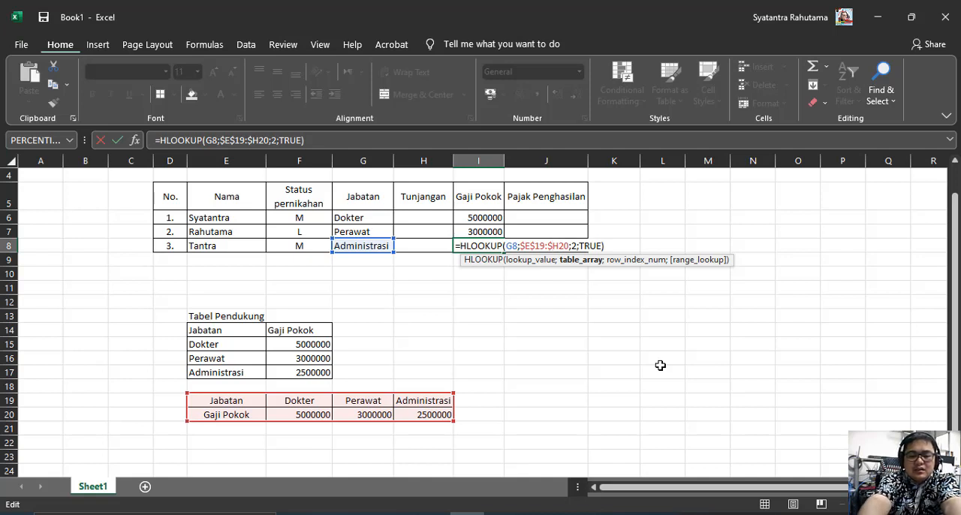
{"action": "type", "text": "$"}
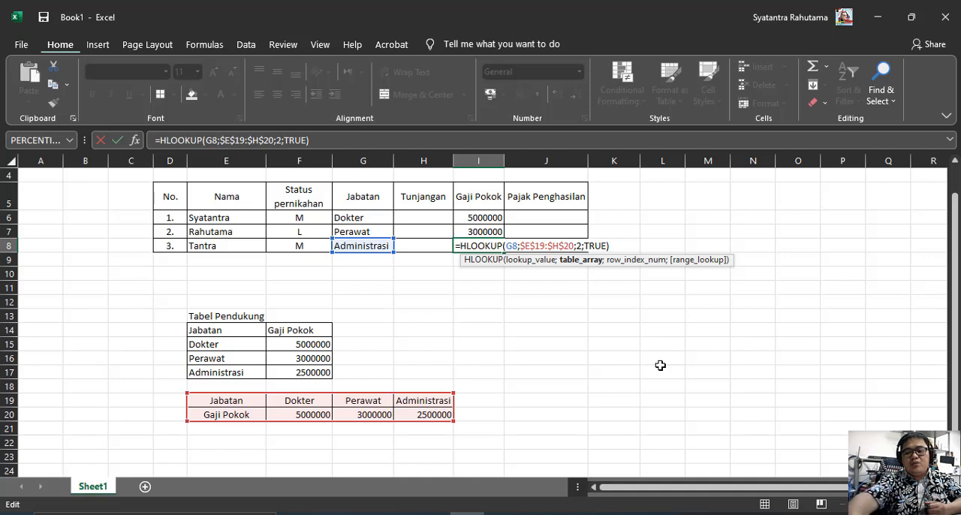
{"action": "key", "text": "Return"}
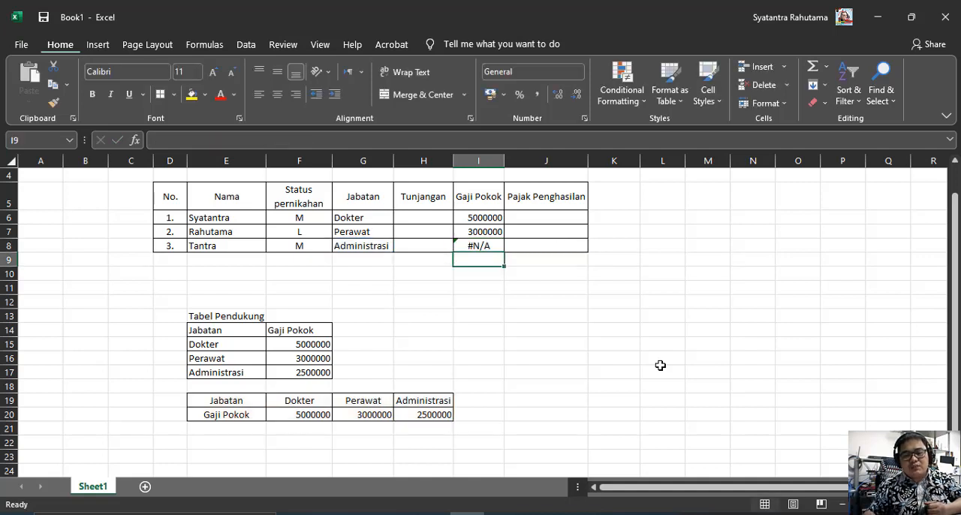
Try an absolute column reference for the lookup value G8 in the HLOOKUP formula in I8
{"action": "left_click", "coordinate": [462, 241]}
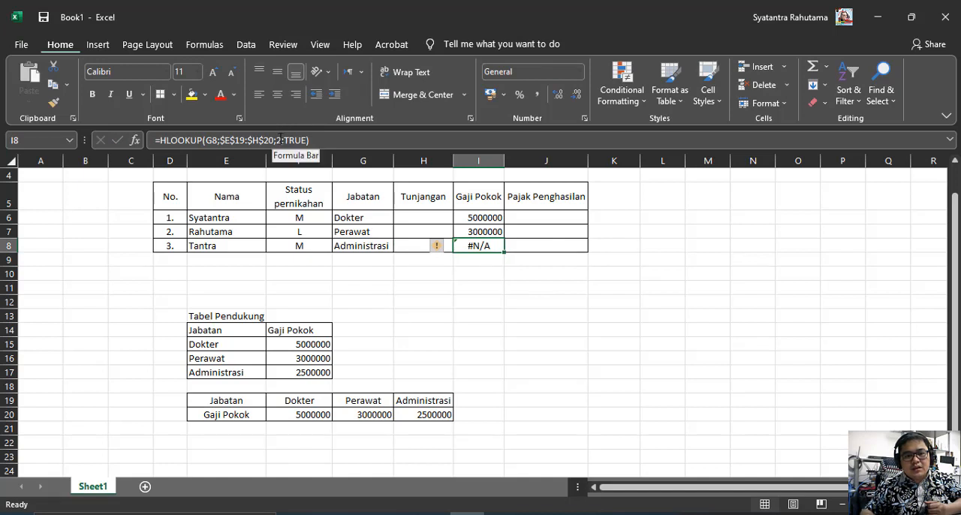
{"action": "left_click", "coordinate": [299, 403]}
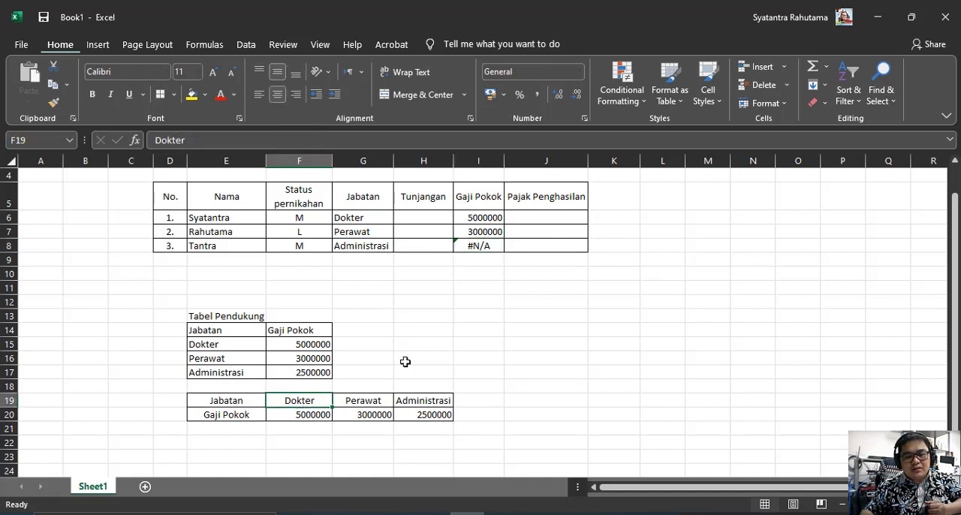
{"action": "left_click", "coordinate": [475, 246]}
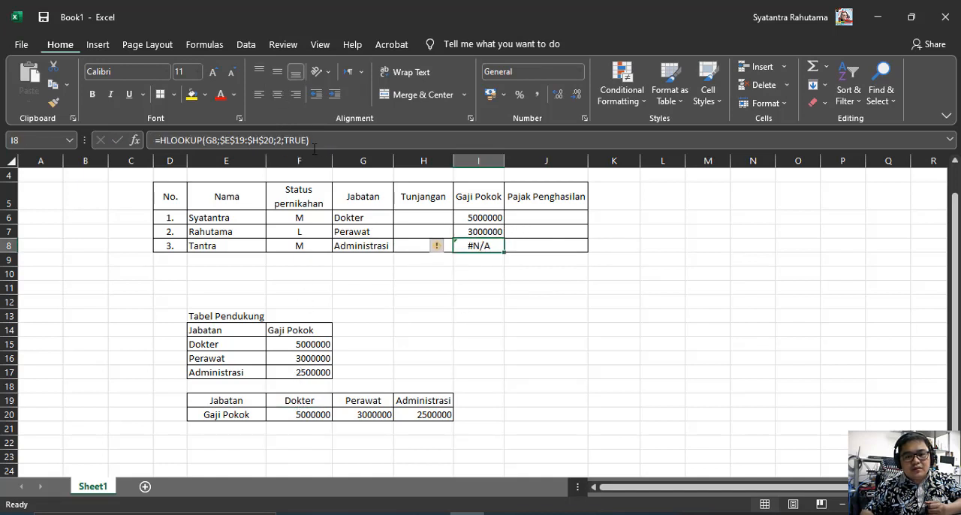
{"action": "left_click", "coordinate": [272, 140]}
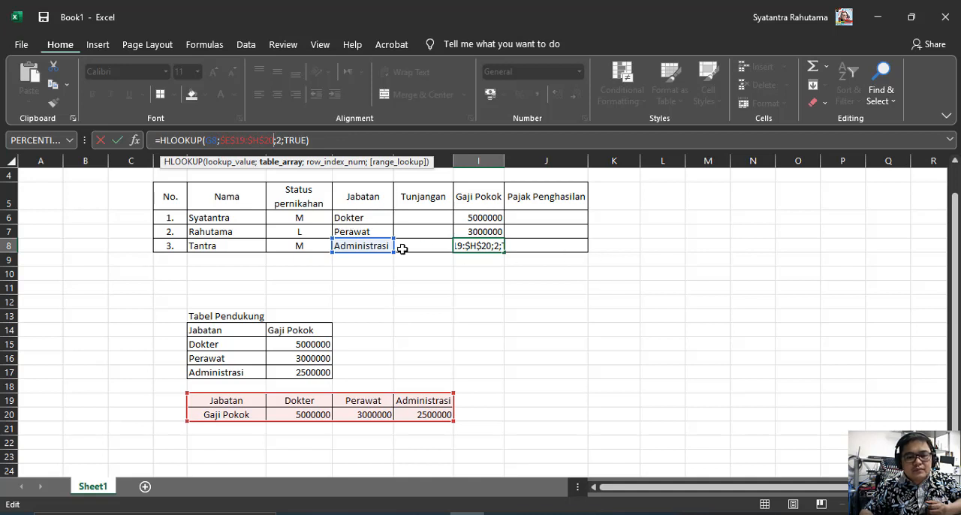
{"action": "left_click", "coordinate": [499, 246]}
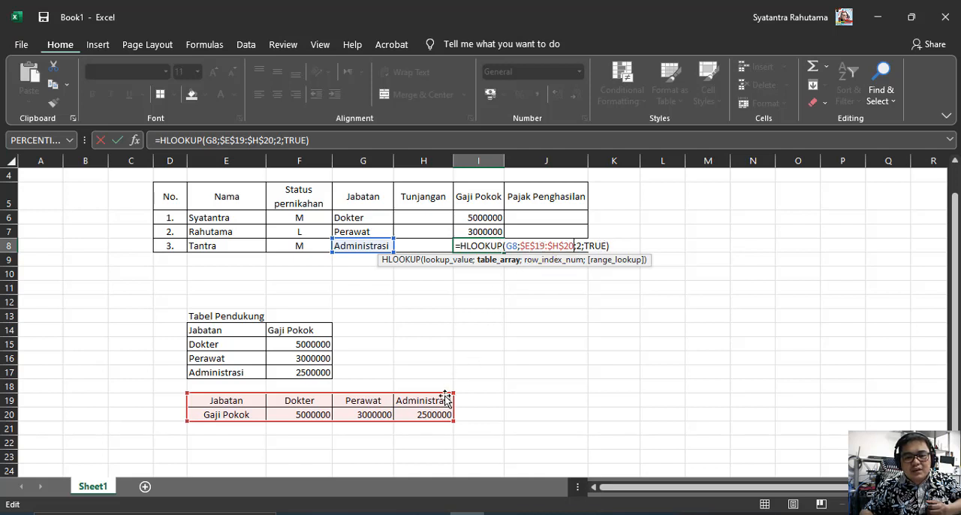
{"action": "left_click", "coordinate": [507, 246]}
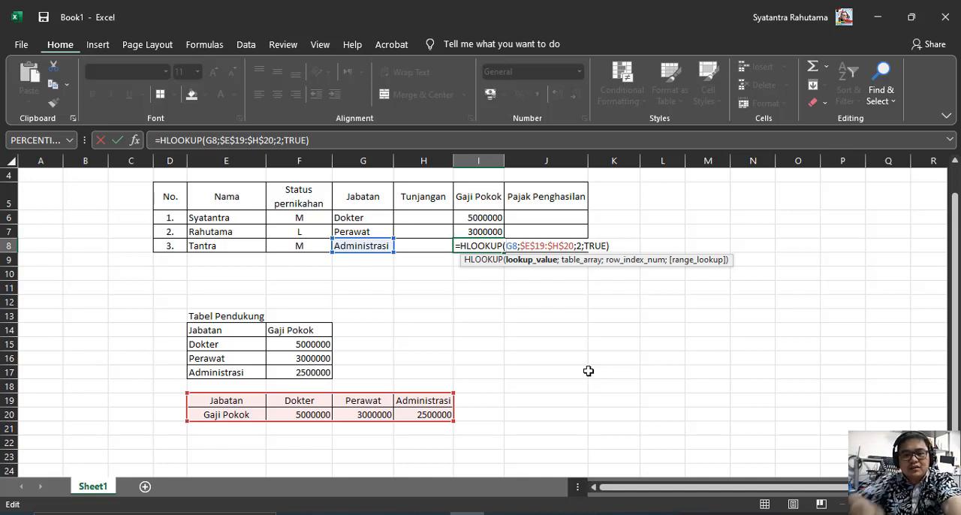
{"action": "type", "text": "$"}
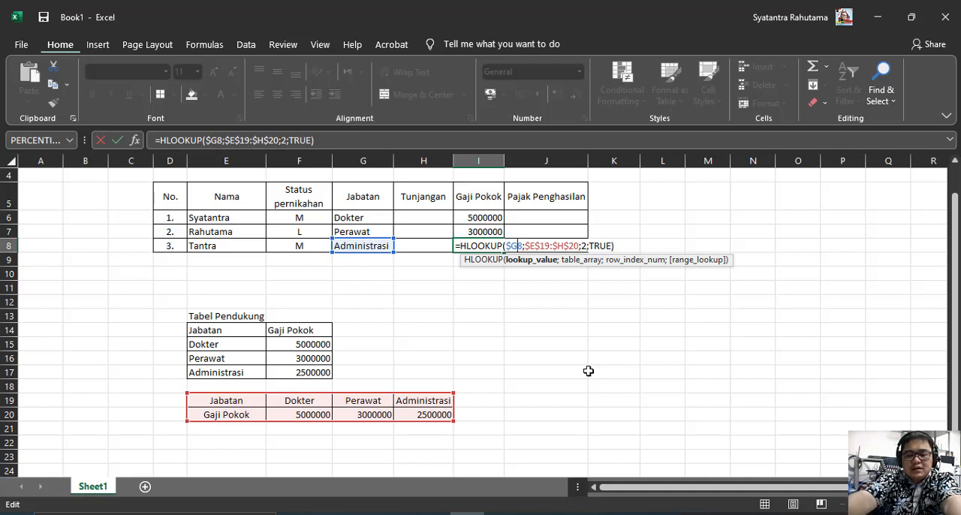
{"action": "key", "text": "BackSpace"}
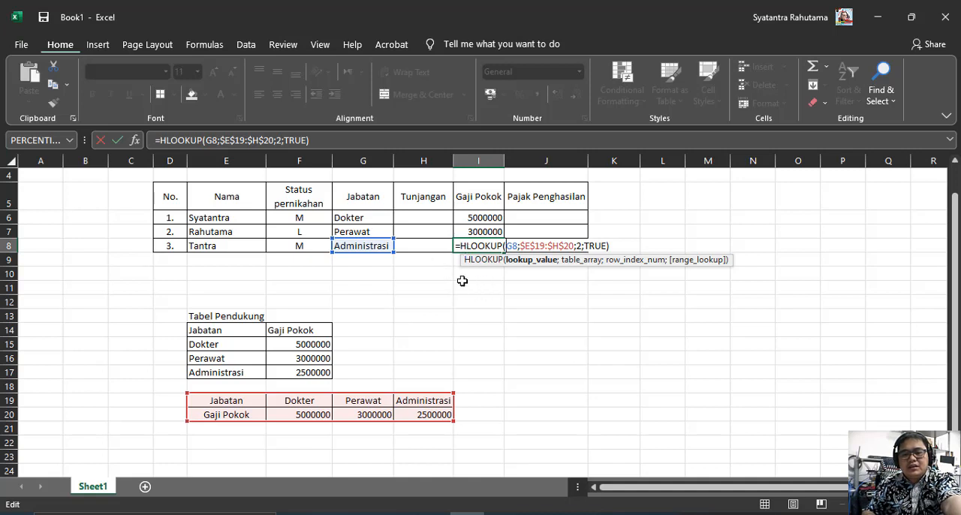
Examine the table array and row index arguments of the HLOOKUP formula in I8
{"action": "left_click", "coordinate": [542, 247]}
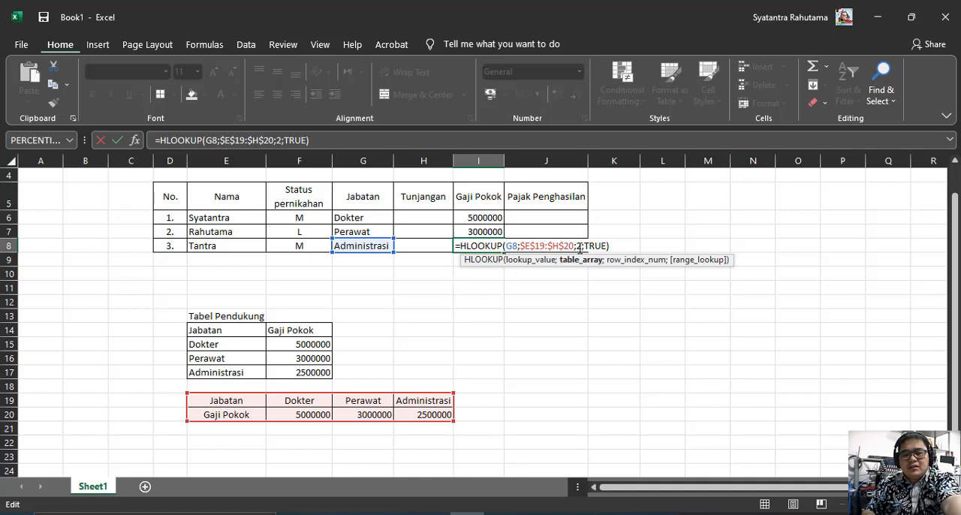
{"action": "left_click", "coordinate": [578, 247]}
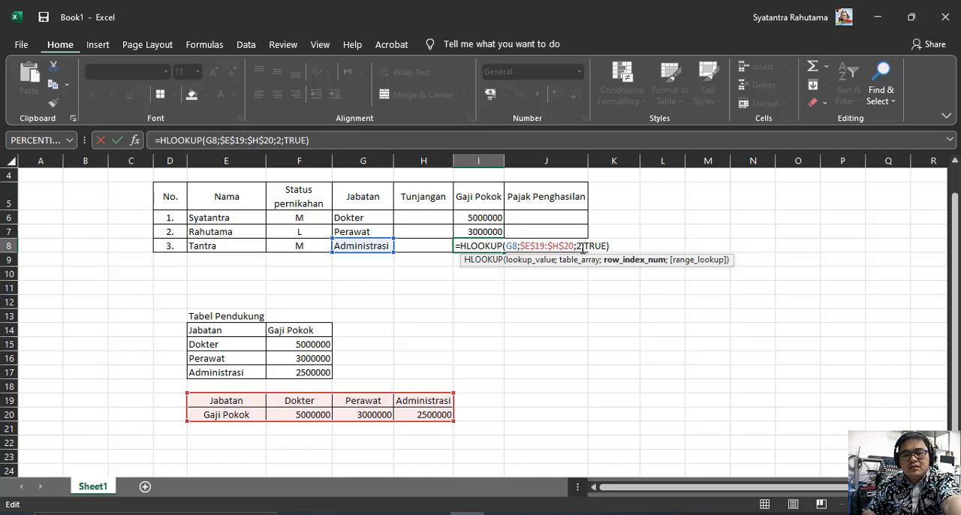
{"action": "double_click", "coordinate": [579, 246]}
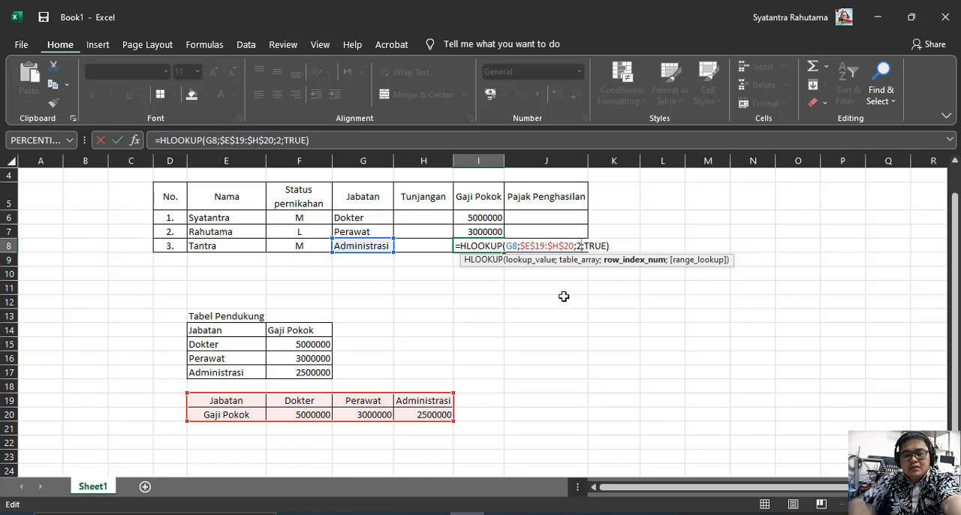
{"action": "key", "text": "Return"}
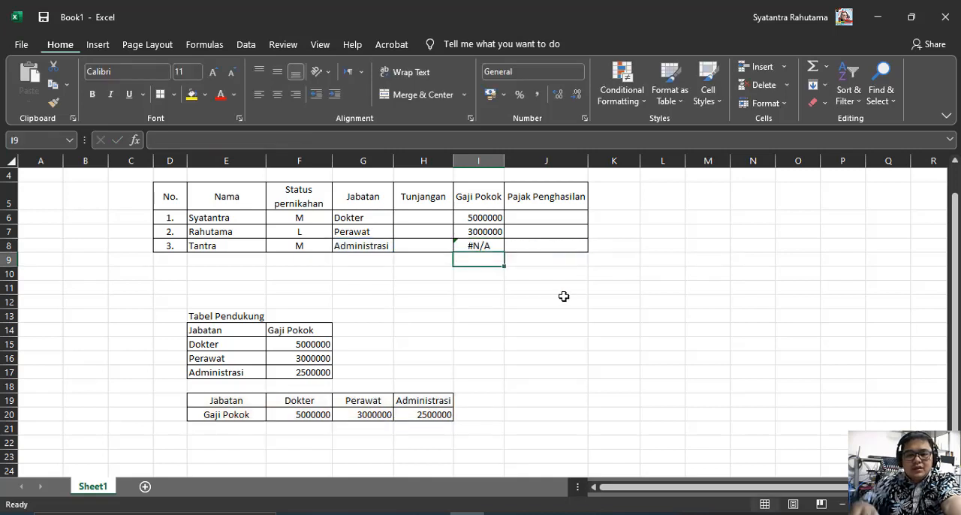
Copy the HLOOKUP formula with the absolute table array from I8 up to I7
{"action": "left_click", "coordinate": [471, 245]}
{"action": "left_click", "coordinate": [444, 248]}
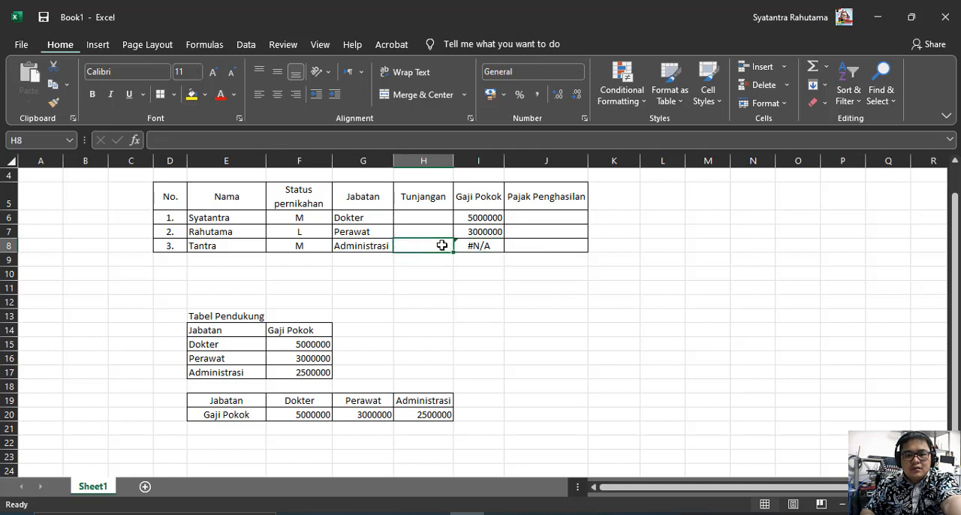
{"action": "left_click", "coordinate": [469, 245]}
{"action": "left_click", "coordinate": [473, 227]}
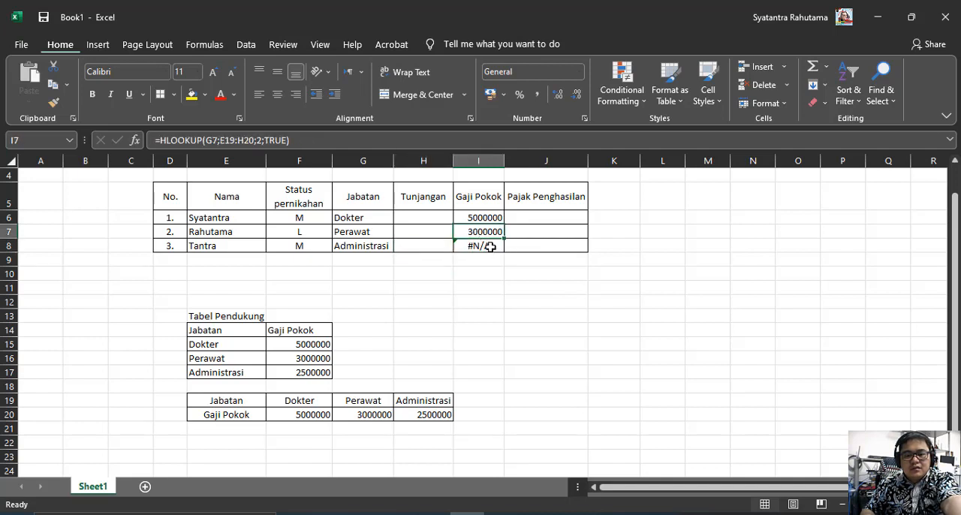
{"action": "left_click", "coordinate": [489, 246]}
{"action": "key", "text": "ctrl+c"}
{"action": "left_click", "coordinate": [499, 231]}
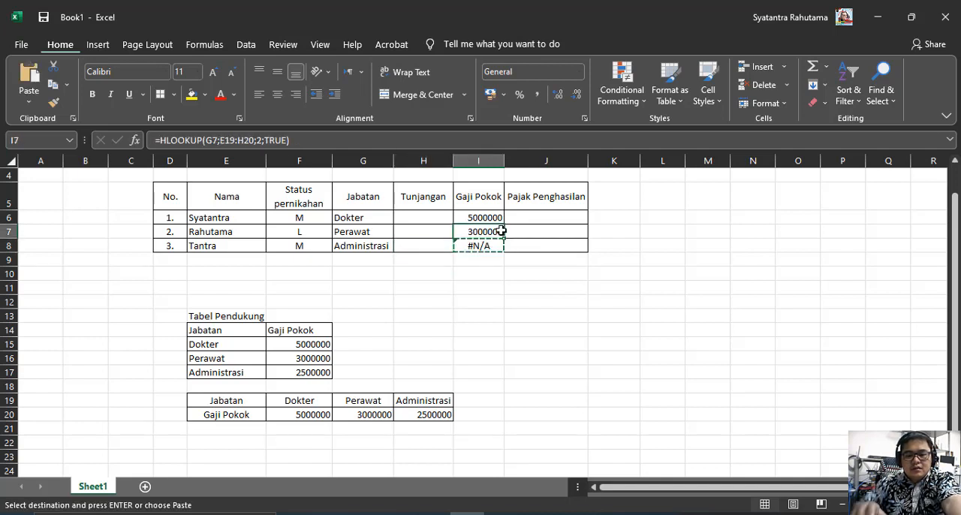
{"action": "key", "text": "Return"}
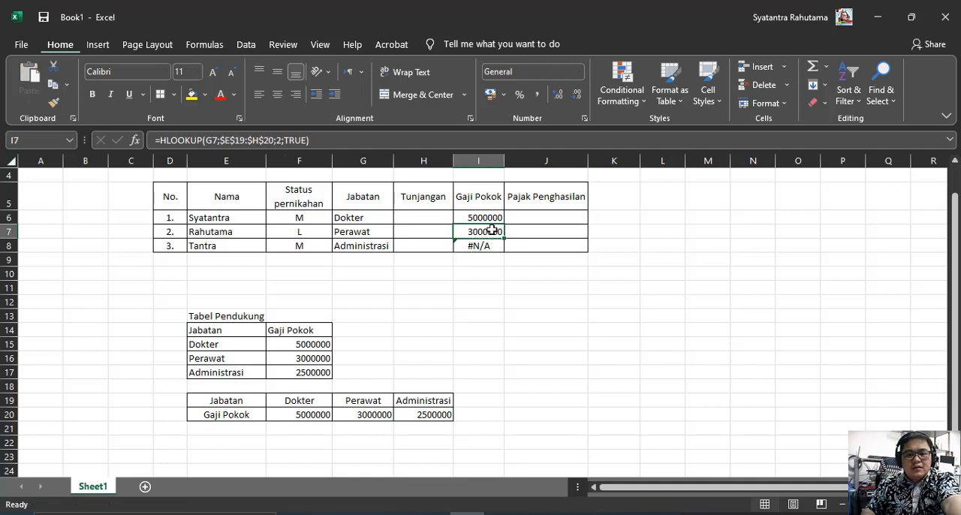
Fill the HLOOKUP formula from I7 down to I8 and try the Fill Formatting Only option
{"action": "left_click_drag", "start_coordinate": [504, 239], "coordinate": [504, 247]}
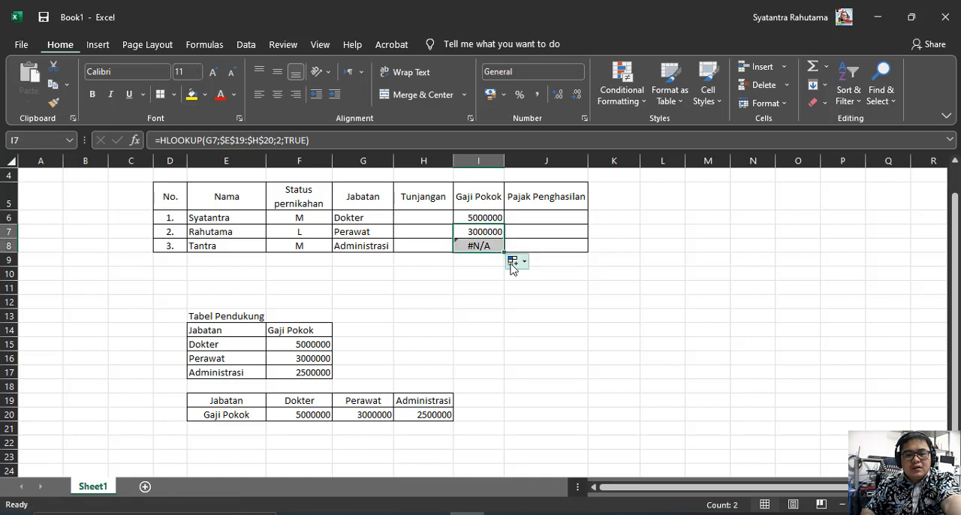
{"action": "left_click", "coordinate": [513, 262]}
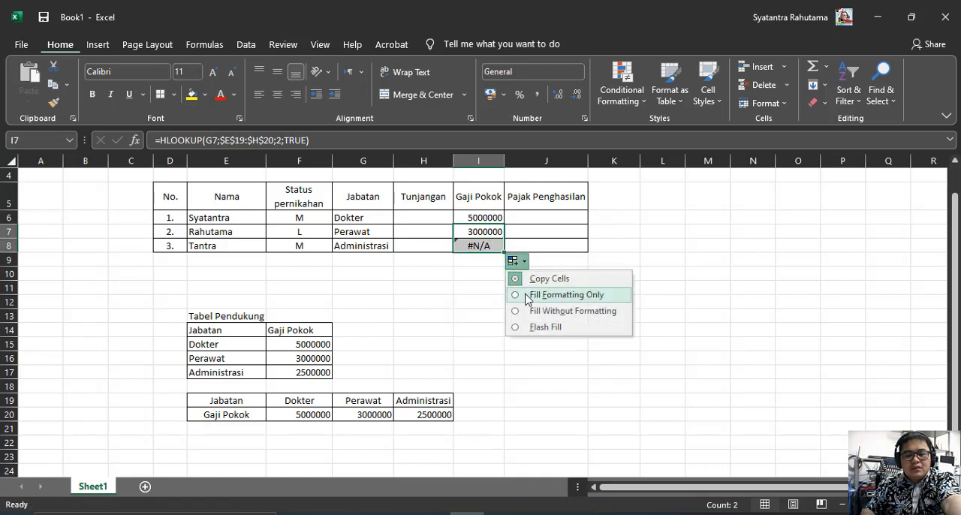
{"action": "left_click", "coordinate": [528, 295]}
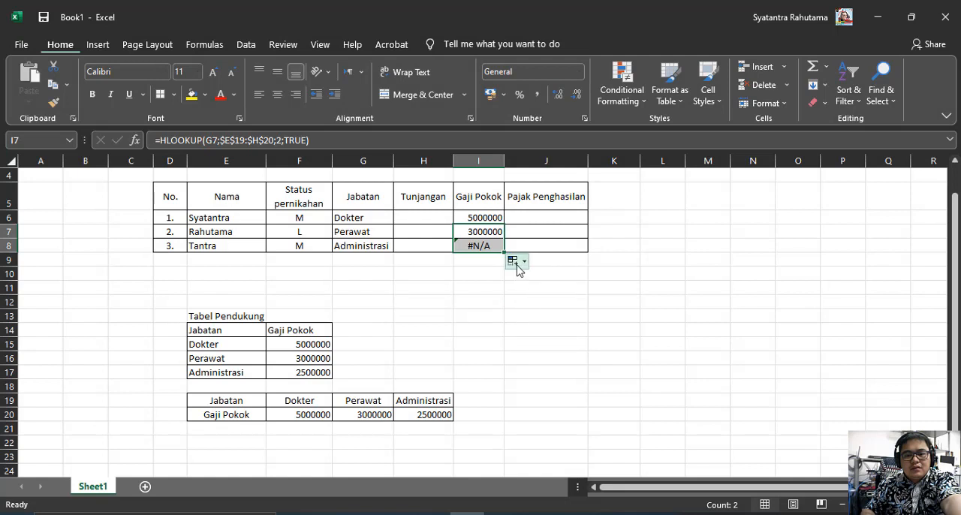
{"action": "left_click", "coordinate": [515, 262]}
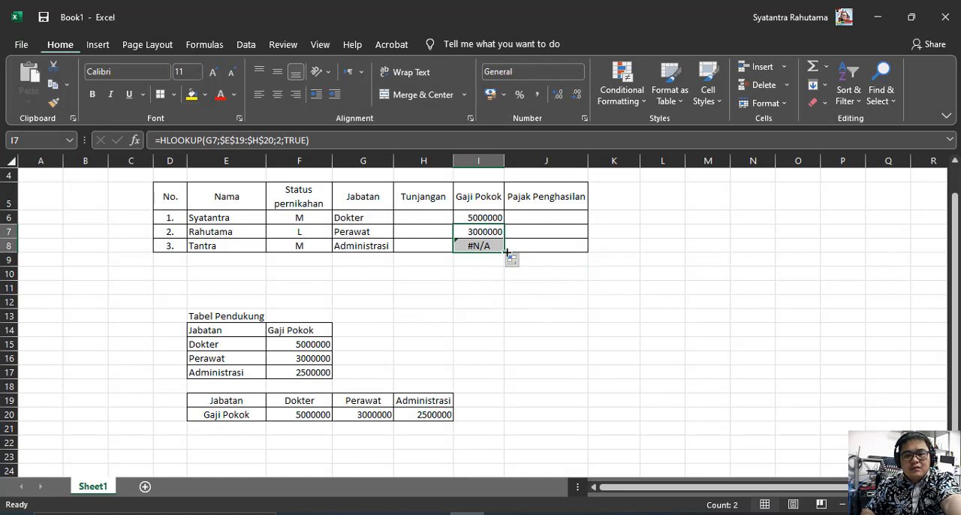
Replace the HLOOKUP formula in I8 with a copy of the VLOOKUP formula from I6
{"action": "left_click", "coordinate": [486, 217]}
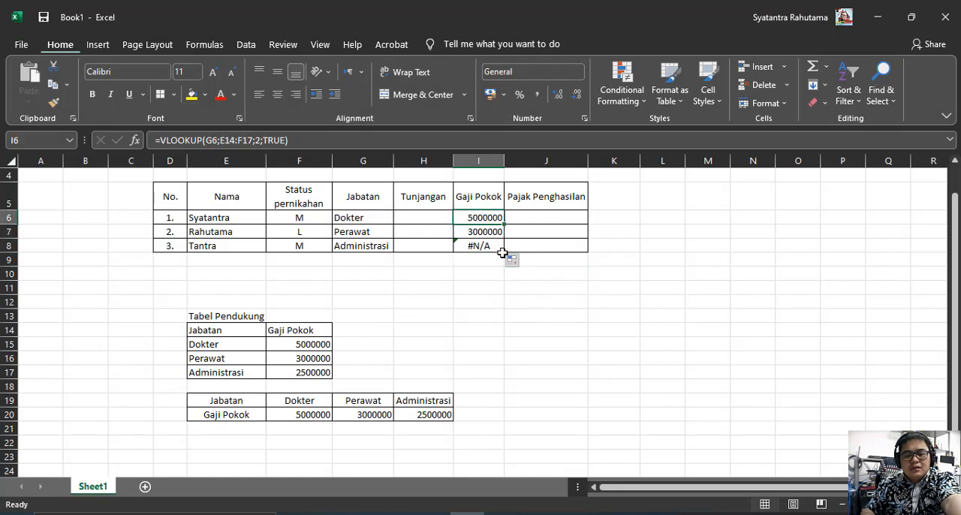
{"action": "key", "text": "ctrl+c"}
{"action": "left_click", "coordinate": [484, 244]}
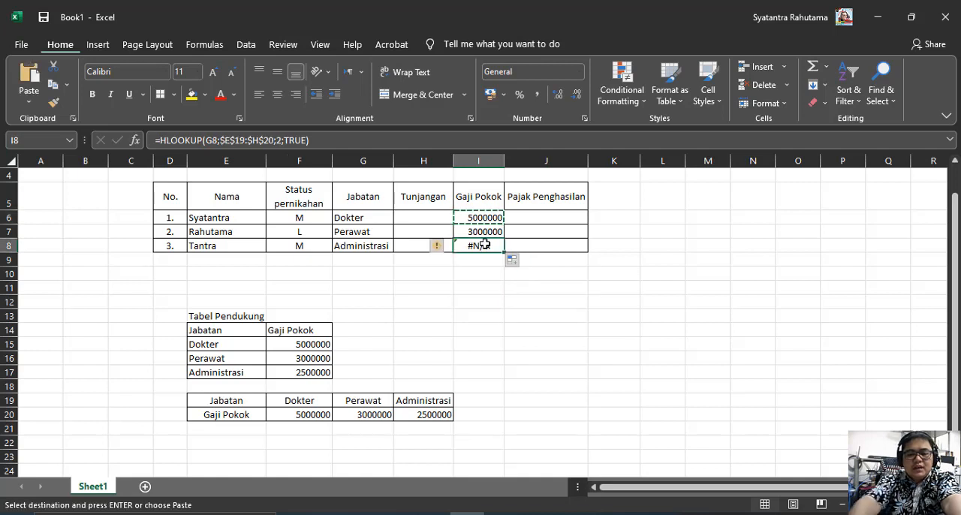
{"action": "key", "text": "Return"}
Fill the VLOOKUP formula from I6 down through I8 in the Gaji Pokok column
{"action": "left_click", "coordinate": [479, 232]}
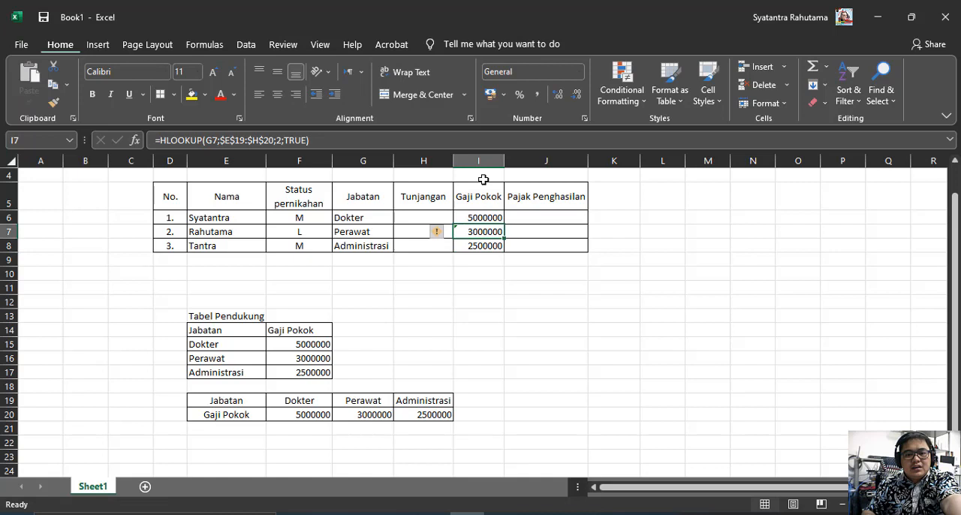
{"action": "left_click", "coordinate": [482, 218]}
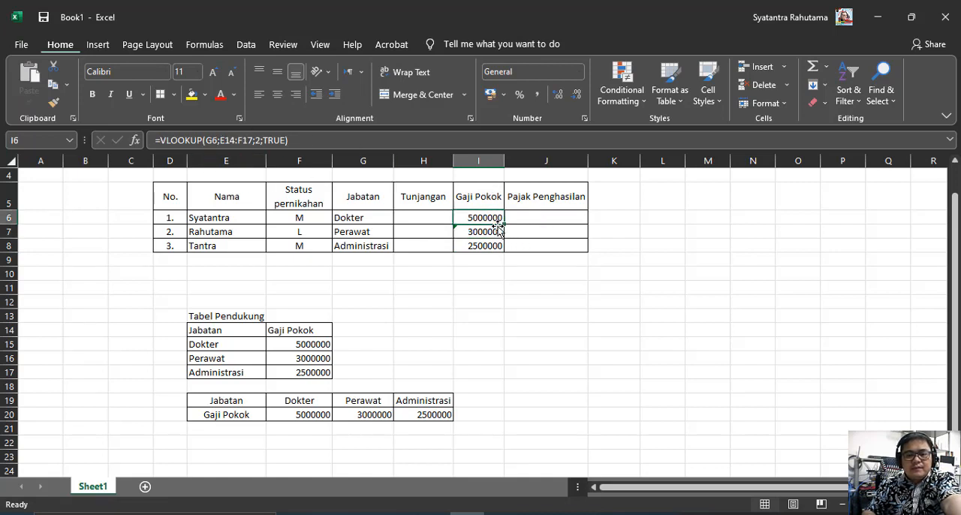
{"action": "left_click_drag", "start_coordinate": [505, 226], "coordinate": [506, 251]}
{"action": "left_click", "coordinate": [506, 316]}
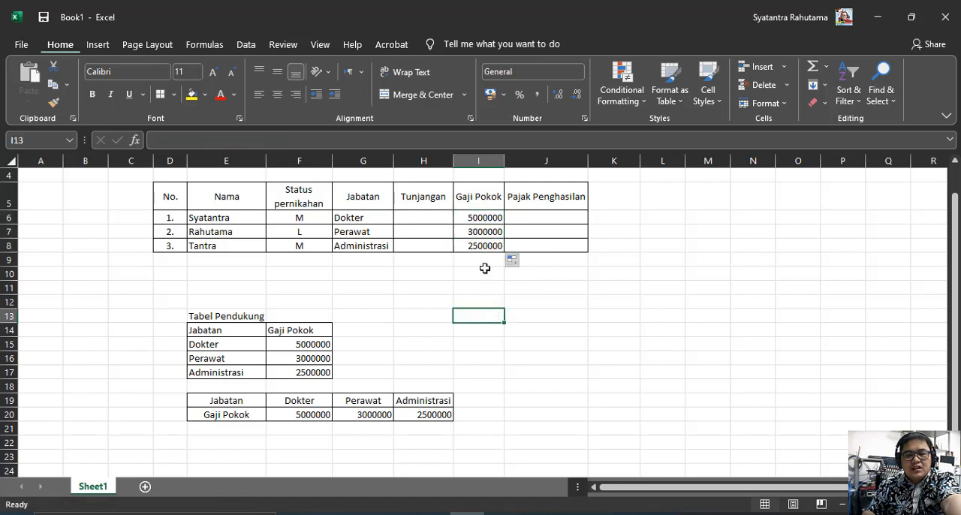
Compare the filled VLOOKUP formulas in cells I6, I7 and I8
{"action": "left_click", "coordinate": [478, 217]}
{"action": "left_click", "coordinate": [472, 232]}
{"action": "left_click", "coordinate": [472, 242]}
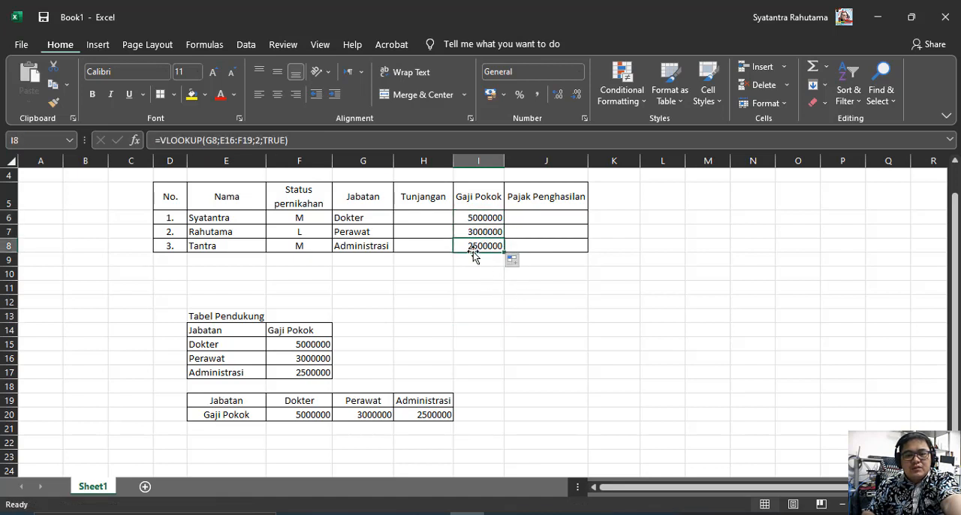
{"action": "left_click", "coordinate": [472, 232]}
{"action": "left_click", "coordinate": [472, 218]}
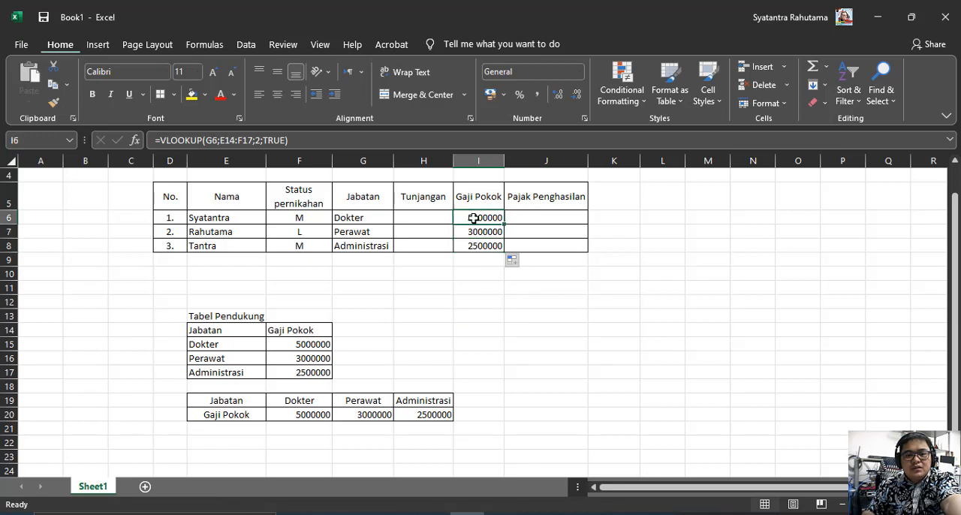
{"action": "left_click", "coordinate": [474, 231]}
{"action": "left_click", "coordinate": [475, 242]}
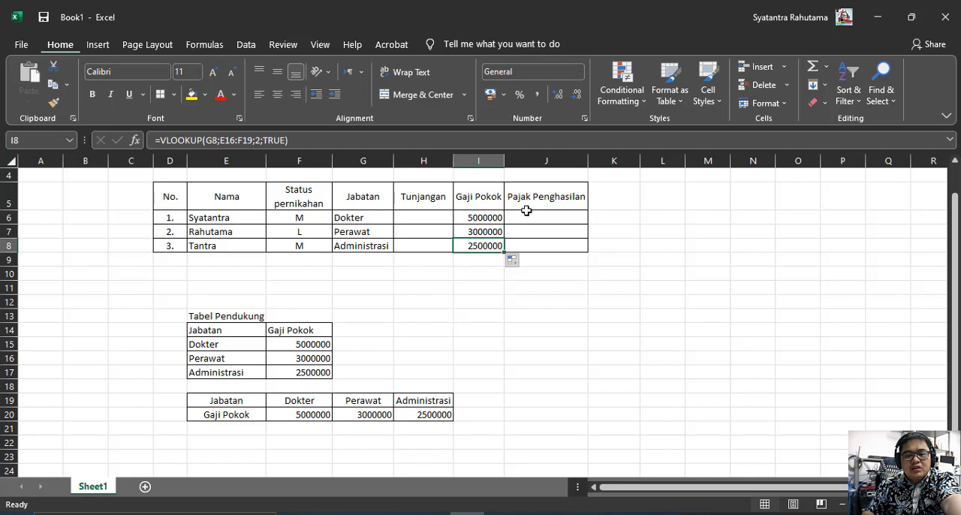
Review how the lookup table range is referenced in each Gaji Pokok formula of rows 6 to 8
{"action": "left_click", "coordinate": [488, 230]}
{"action": "left_click", "coordinate": [487, 218]}
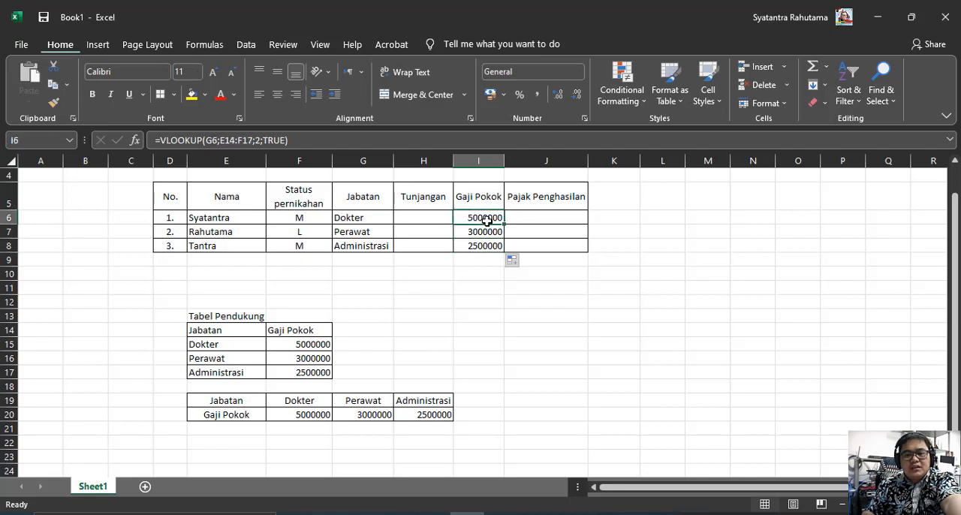
{"action": "left_click", "coordinate": [487, 230]}
{"action": "left_click", "coordinate": [476, 255]}
{"action": "left_click", "coordinate": [476, 236]}
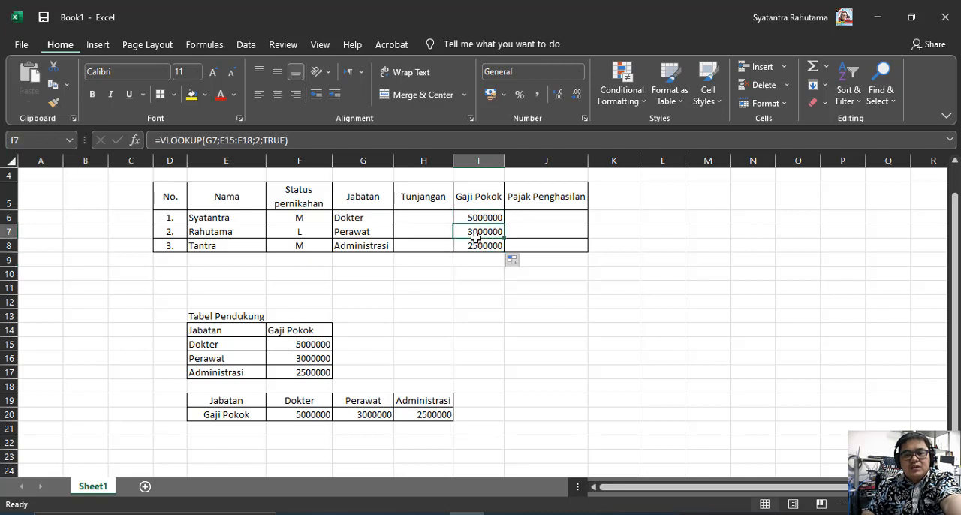
{"action": "left_click", "coordinate": [476, 243]}
{"action": "left_click", "coordinate": [476, 233]}
{"action": "left_click", "coordinate": [480, 218]}
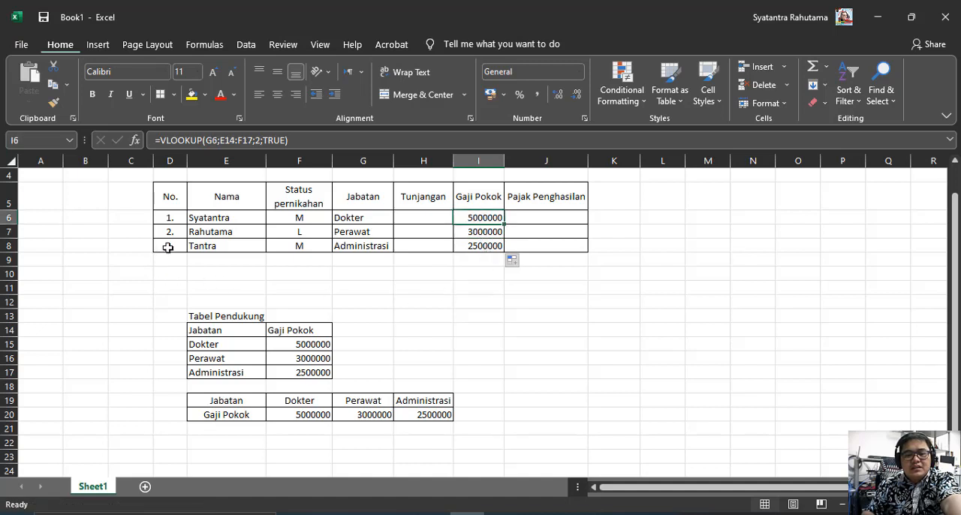
Copy the third employee's table row, D8:J8, into row 9
{"action": "left_click_drag", "start_coordinate": [168, 248], "coordinate": [528, 240]}
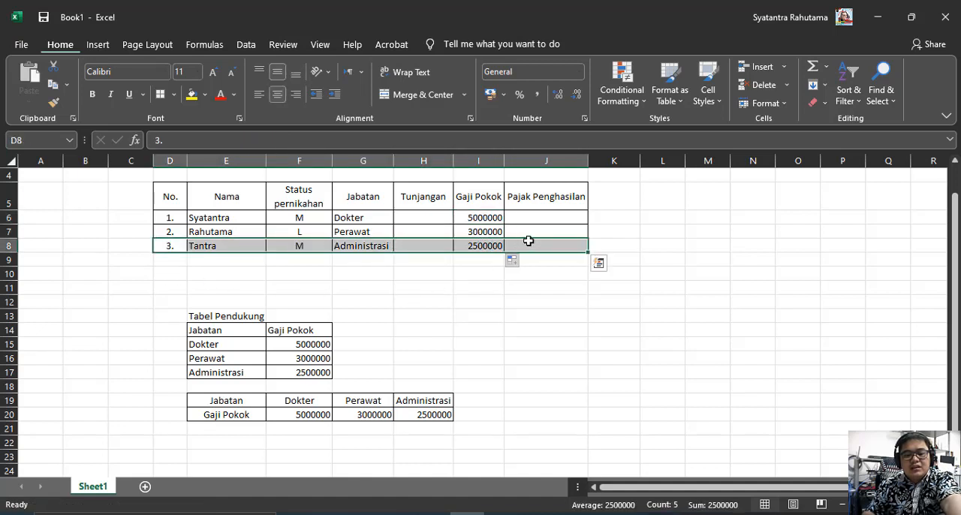
{"action": "key", "text": "ctrl+c"}
{"action": "left_click", "coordinate": [172, 264]}
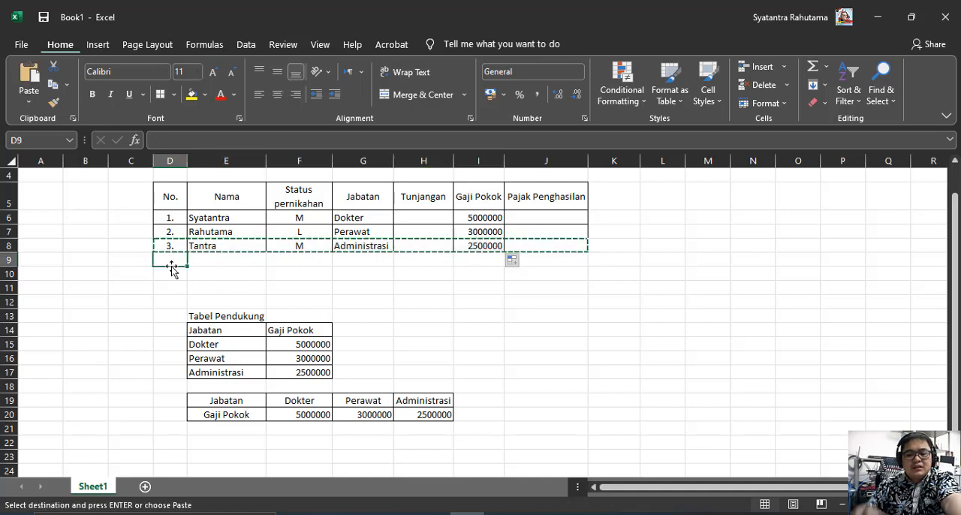
{"action": "key", "text": "Return"}
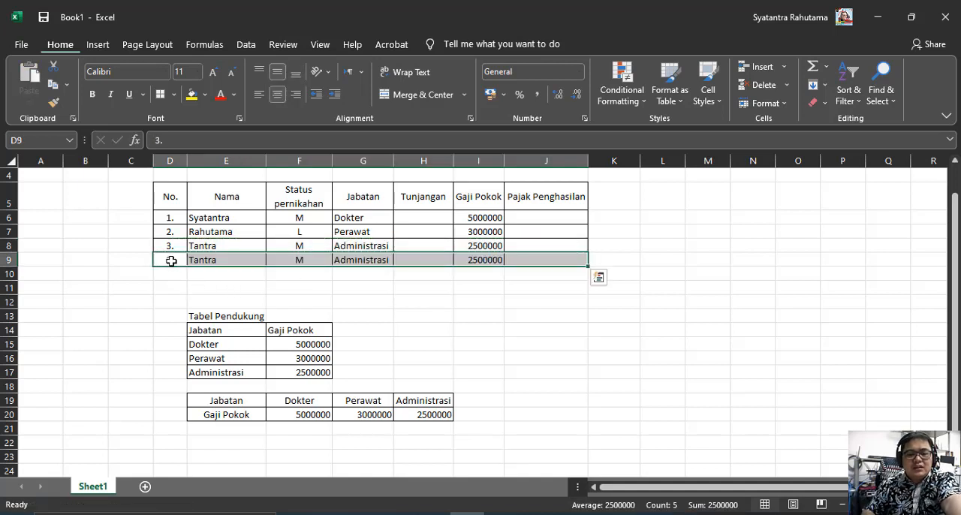
Number the new row 9 entry as 4 and set its Jabatan to Dokter
{"action": "left_click", "coordinate": [178, 267]}
{"action": "type", "text": "4"}
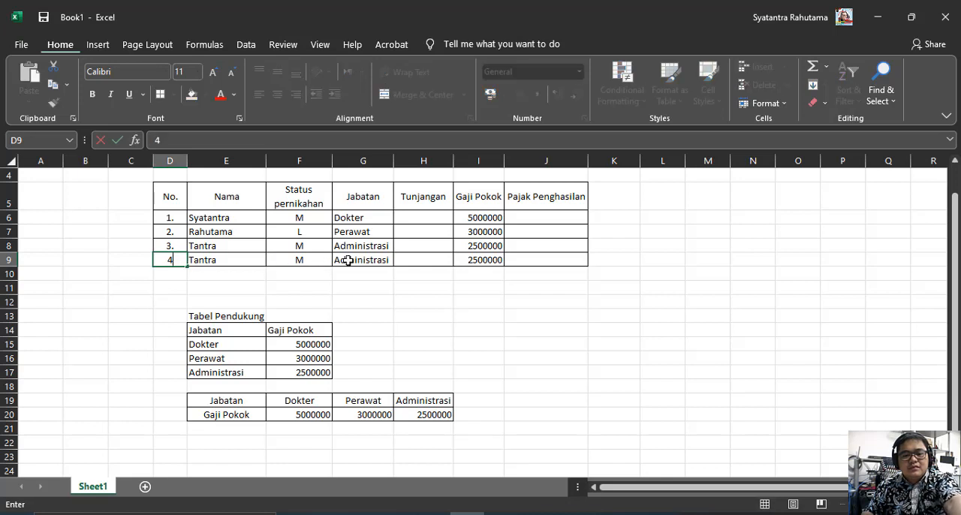
{"action": "left_click", "coordinate": [355, 262]}
{"action": "type", "text": "Dokter"}
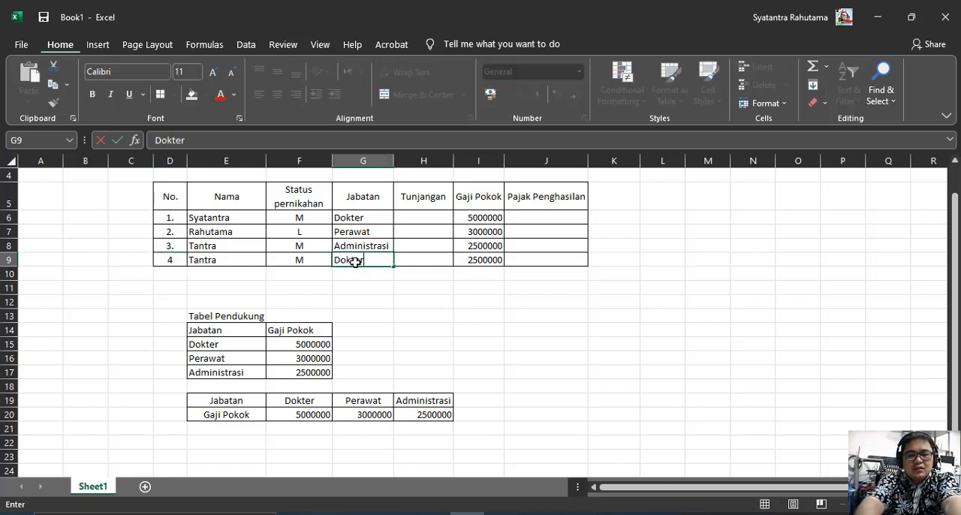
{"action": "key", "text": "Return"}
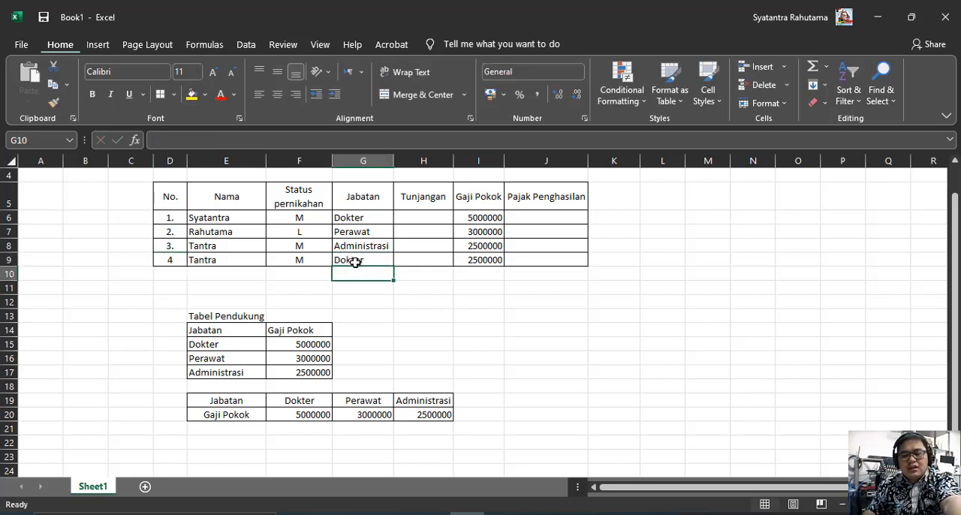
Check the formulas in I8 and I9, and move the I9 VLOOKUP table range to E14:F17
{"action": "left_click", "coordinate": [484, 261]}
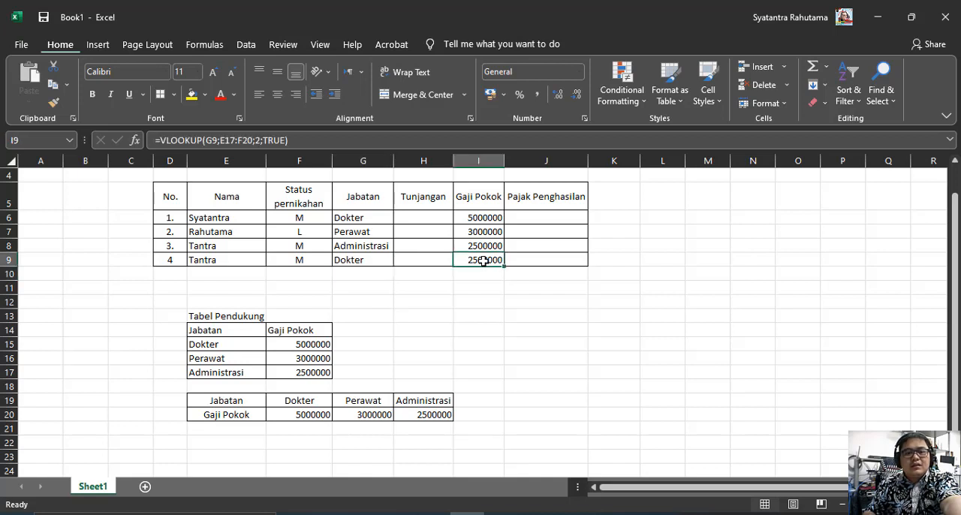
{"action": "left_click", "coordinate": [488, 246]}
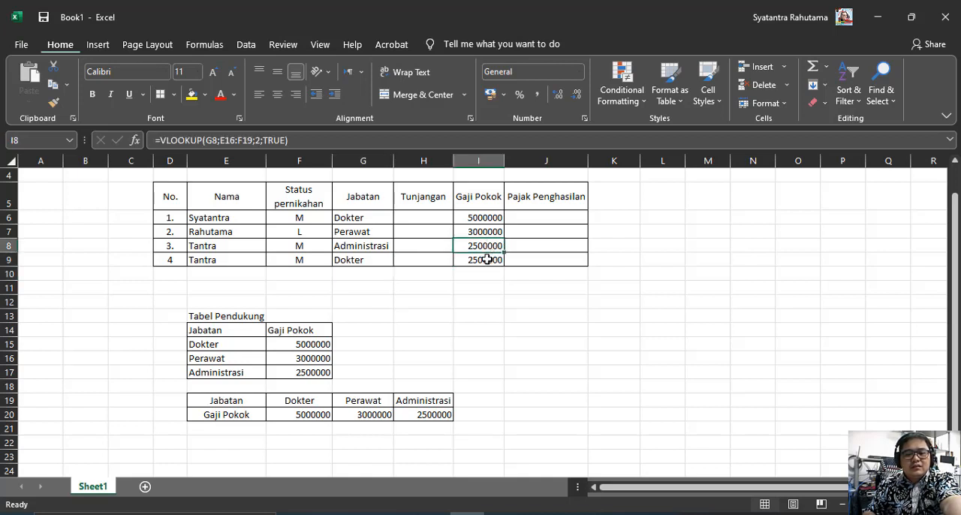
{"action": "left_click", "coordinate": [487, 259]}
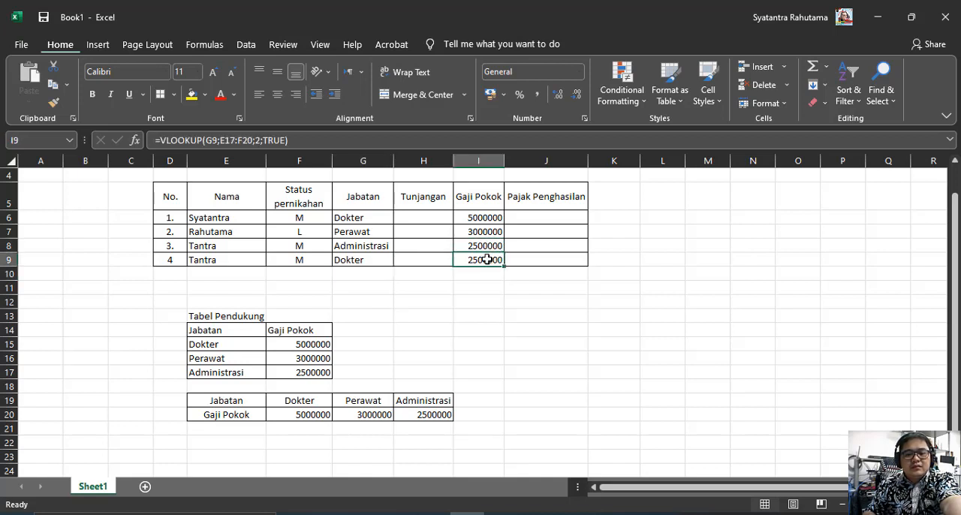
{"action": "left_click", "coordinate": [264, 140]}
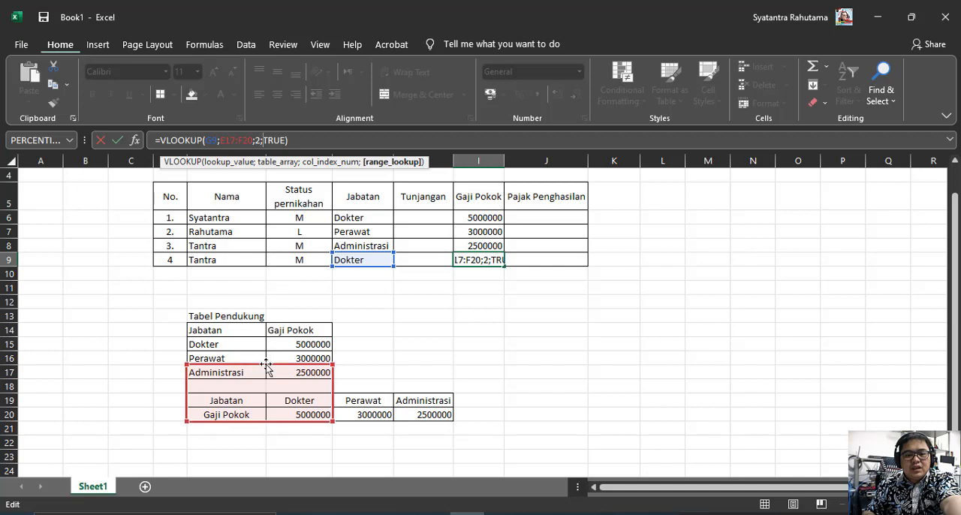
{"action": "left_click_drag", "start_coordinate": [267, 365], "coordinate": [248, 332]}
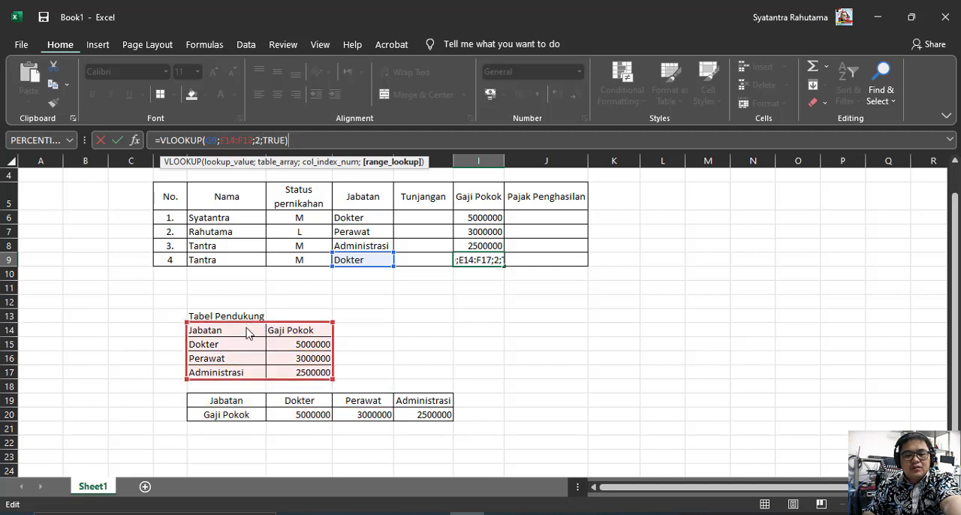
Make the table range in the I9 VLOOKUP formula absolute as $E$14:$F$17
{"action": "left_click", "coordinate": [220, 140]}
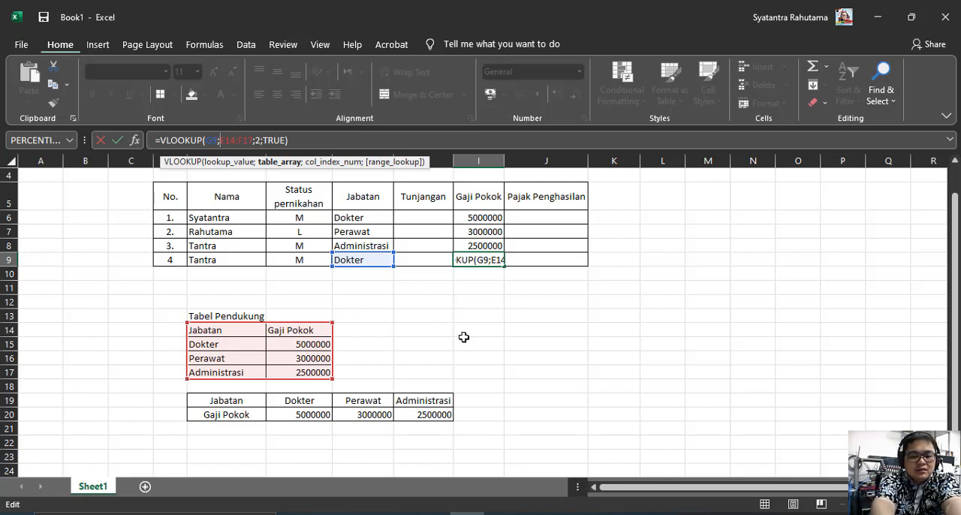
{"action": "type", "text": "$$"}
{"action": "key", "text": "BackSpace"}
{"action": "key", "text": "BackSpace"}
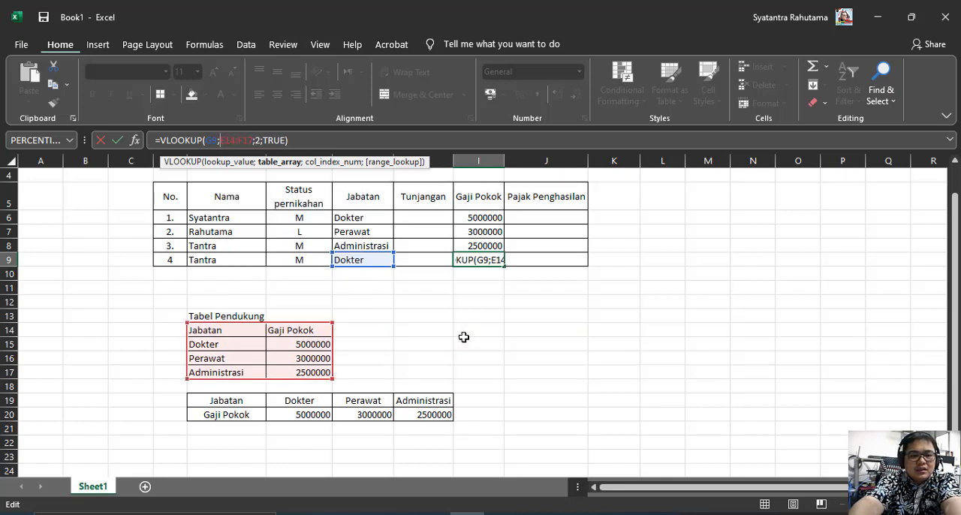
{"action": "type", "text": "S"}
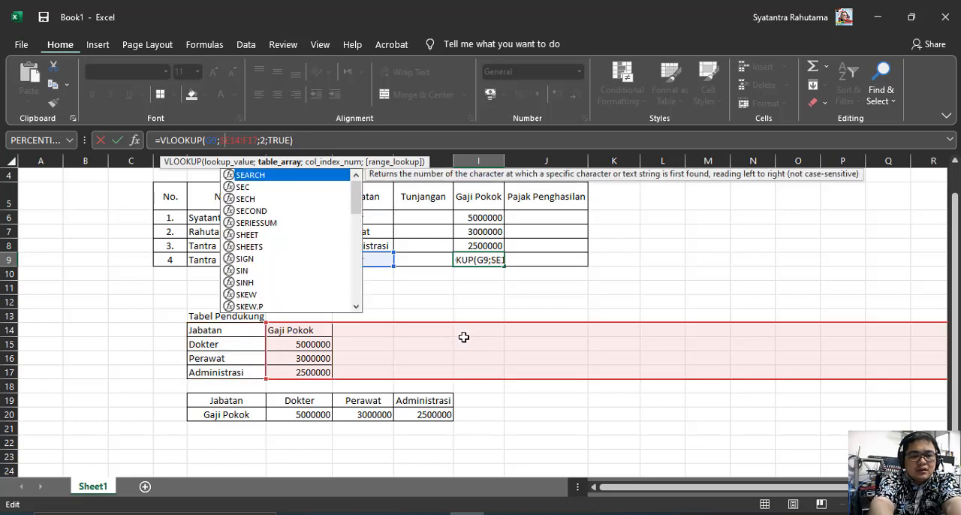
{"action": "key", "text": "BackSpace"}
{"action": "type", "text": "$"}
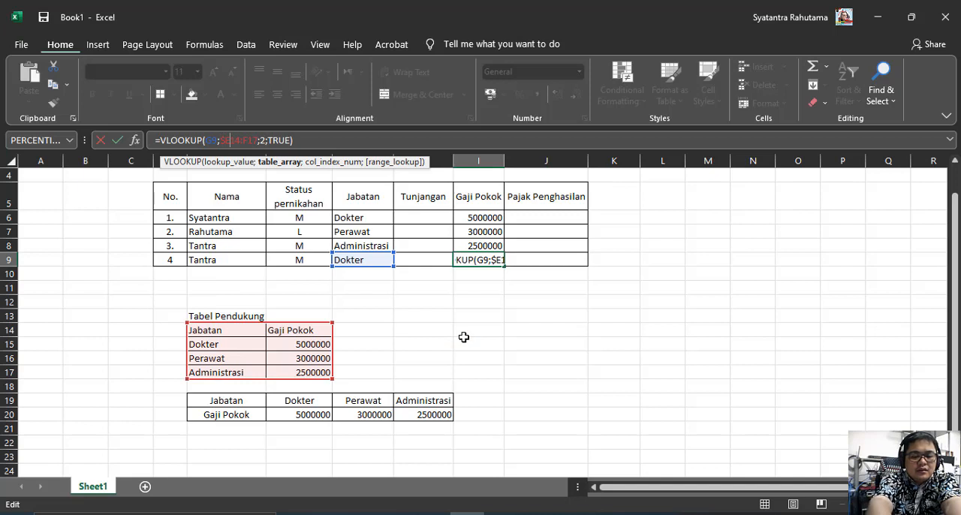
{"action": "type", "text": "$"}
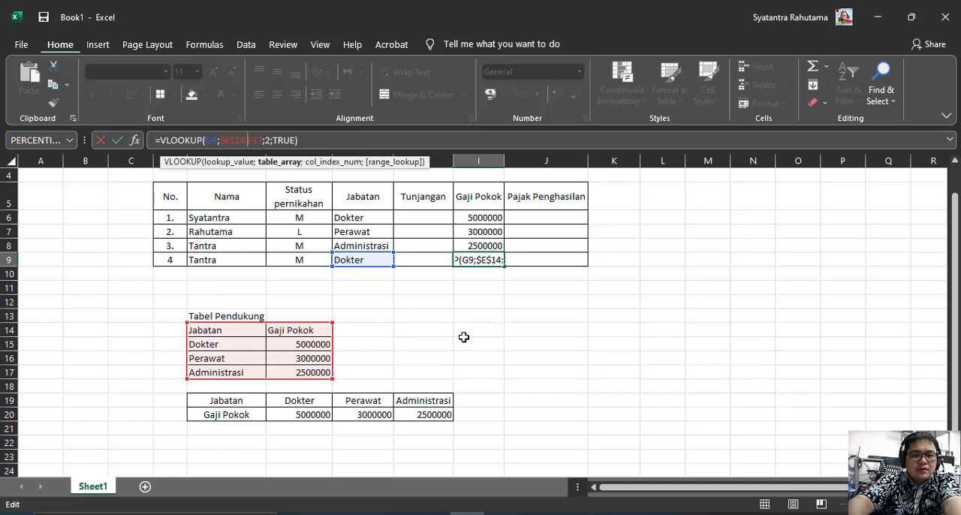
{"action": "type", "text": "$"}
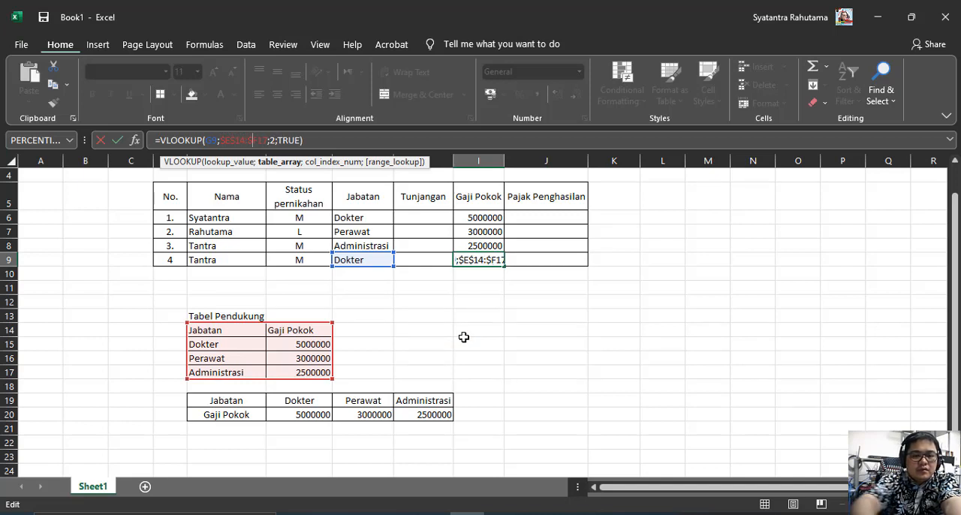
{"action": "type", "text": "$"}
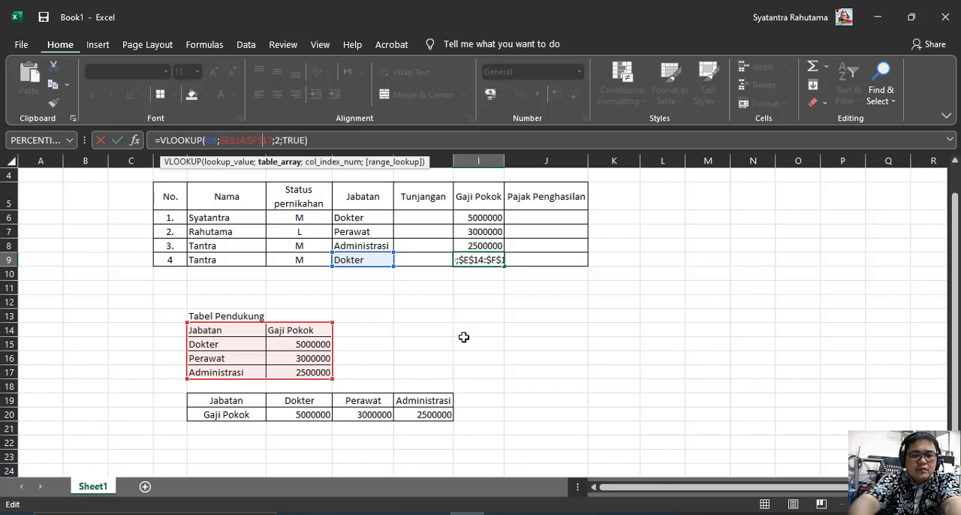
{"action": "key", "text": "Return"}
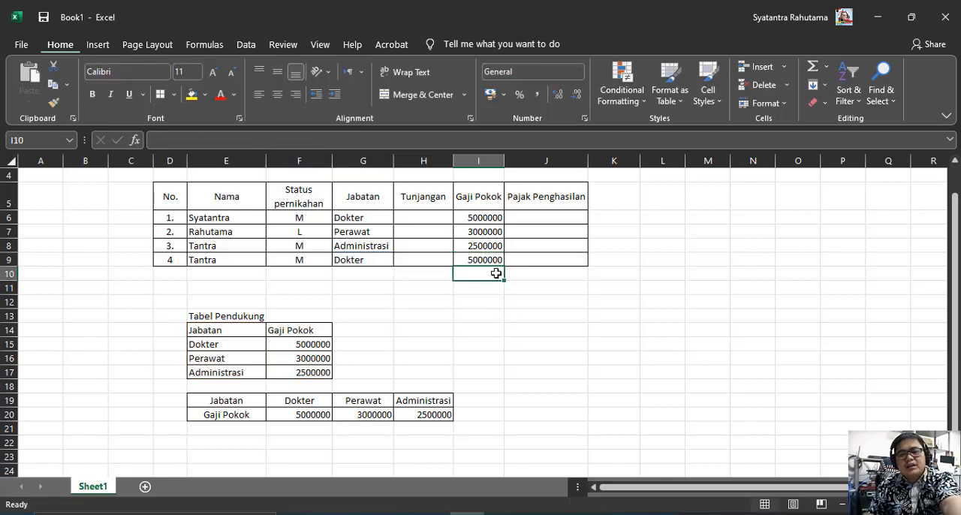
Fill the absolute-range VLOOKUP formula from I9 up through I6
{"action": "left_click", "coordinate": [490, 260]}
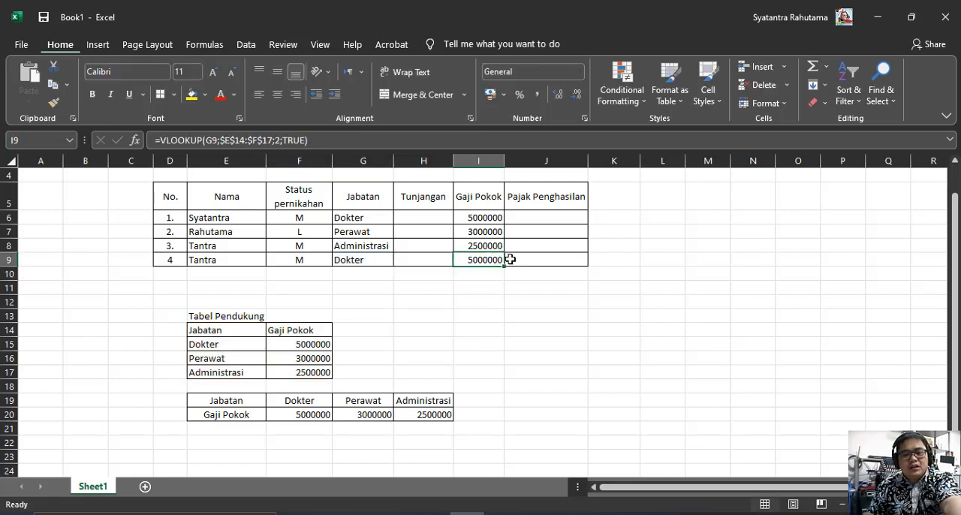
{"action": "left_click_drag", "start_coordinate": [506, 266], "coordinate": [500, 213]}
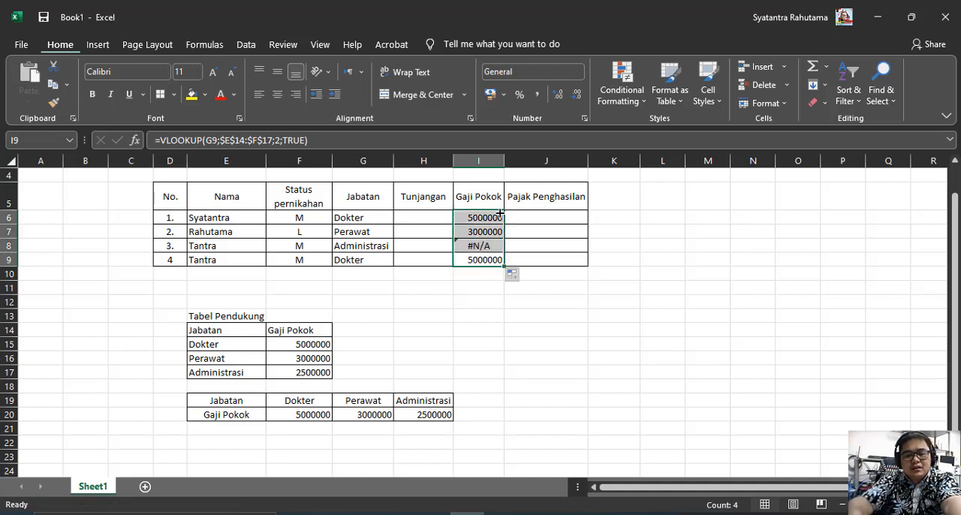
Examine the Gaji Pokok formulas in I6 to I8 and the Jabatan entry in G8 for the cause of the I8 error
{"action": "left_click", "coordinate": [485, 246]}
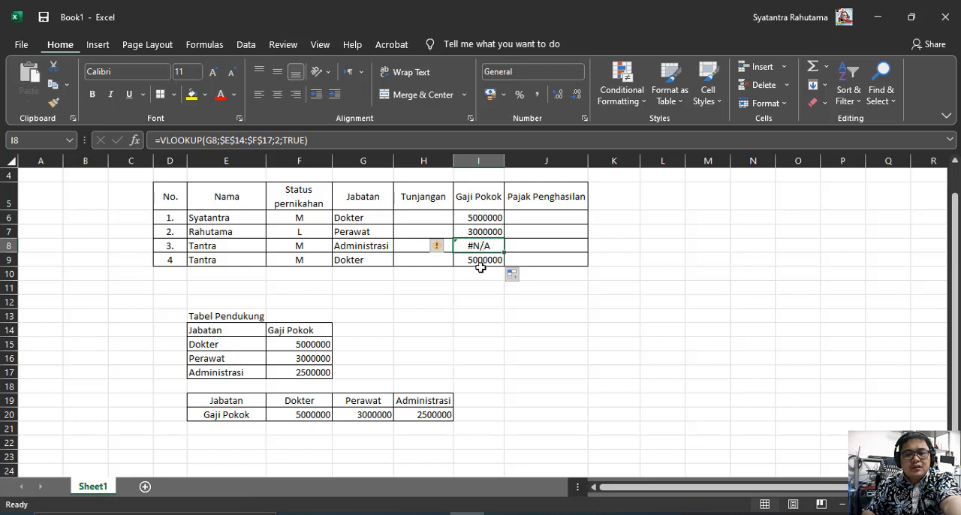
{"action": "left_click", "coordinate": [481, 270]}
{"action": "left_click", "coordinate": [484, 246]}
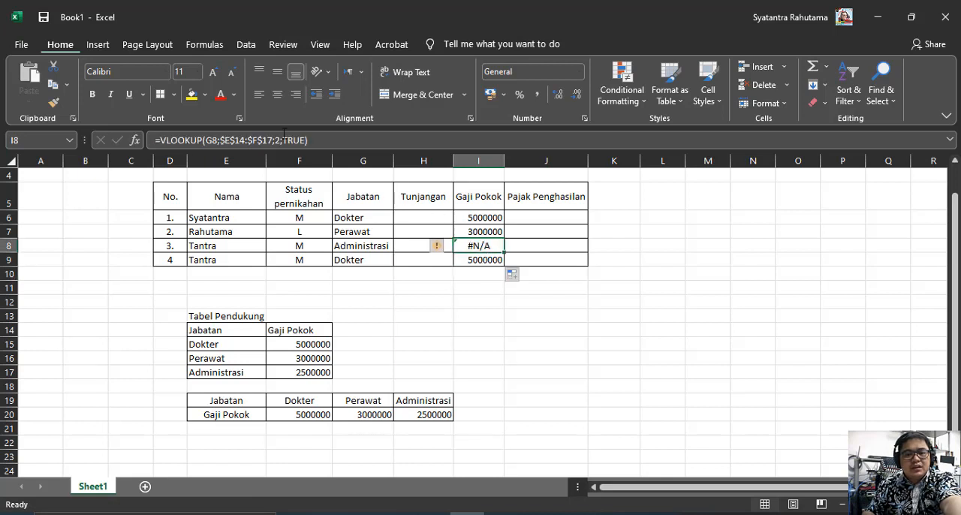
{"action": "left_click", "coordinate": [244, 138]}
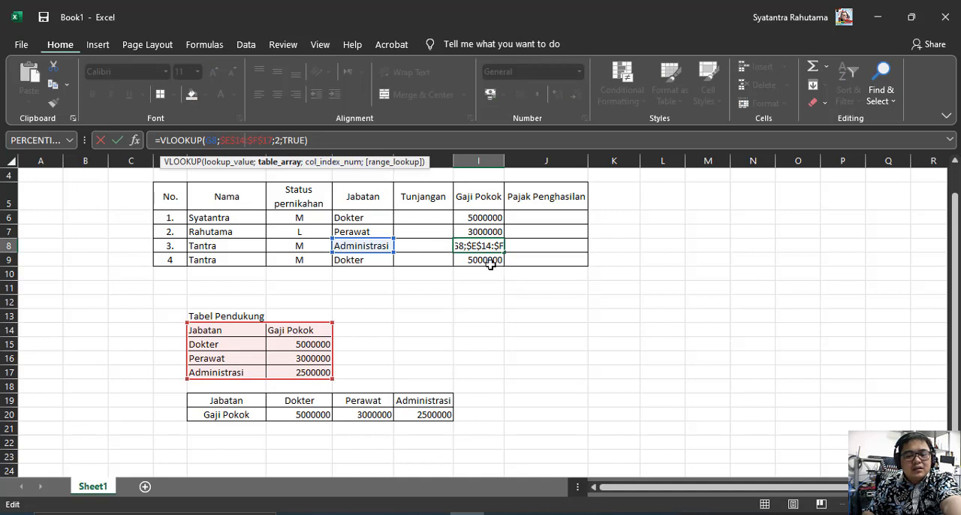
{"action": "key", "text": "Escape"}
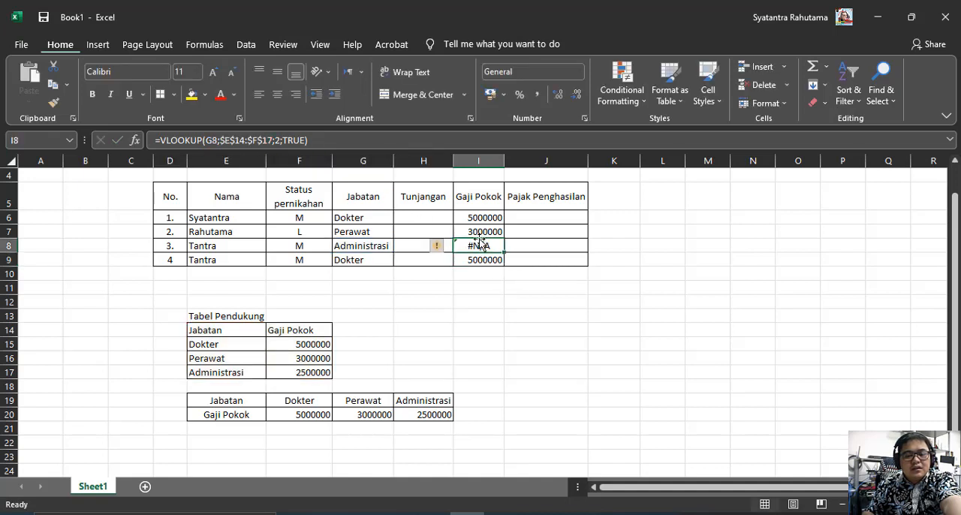
{"action": "left_click", "coordinate": [479, 233]}
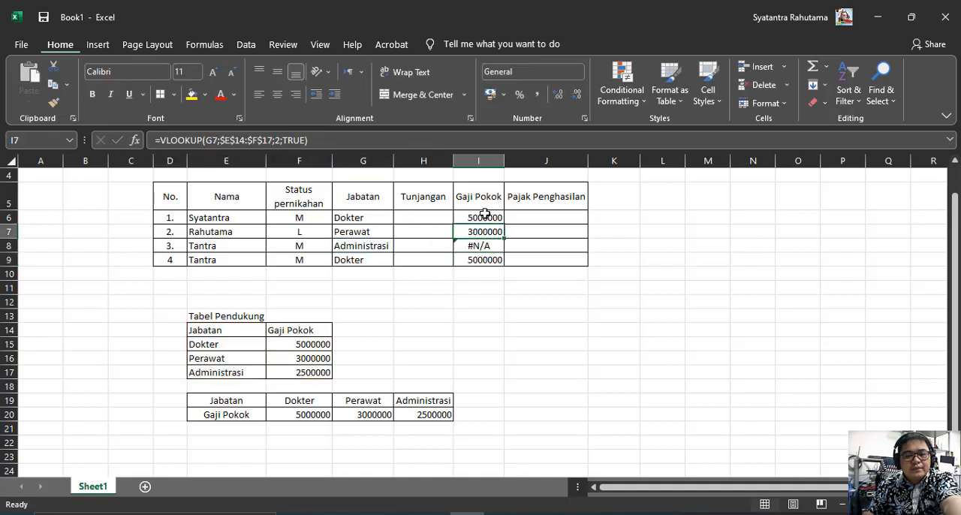
{"action": "left_click", "coordinate": [483, 245]}
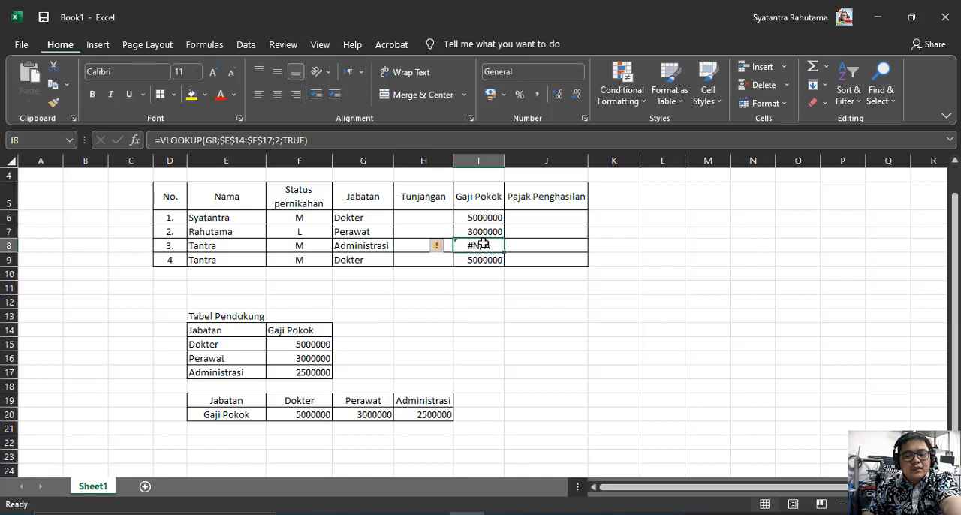
{"action": "left_click", "coordinate": [488, 230]}
{"action": "left_click", "coordinate": [488, 217]}
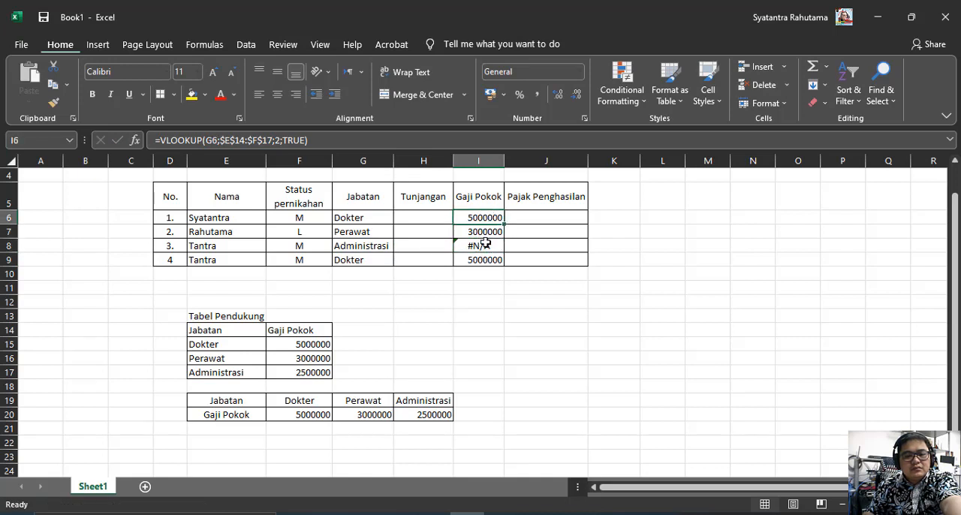
{"action": "left_click", "coordinate": [387, 245]}
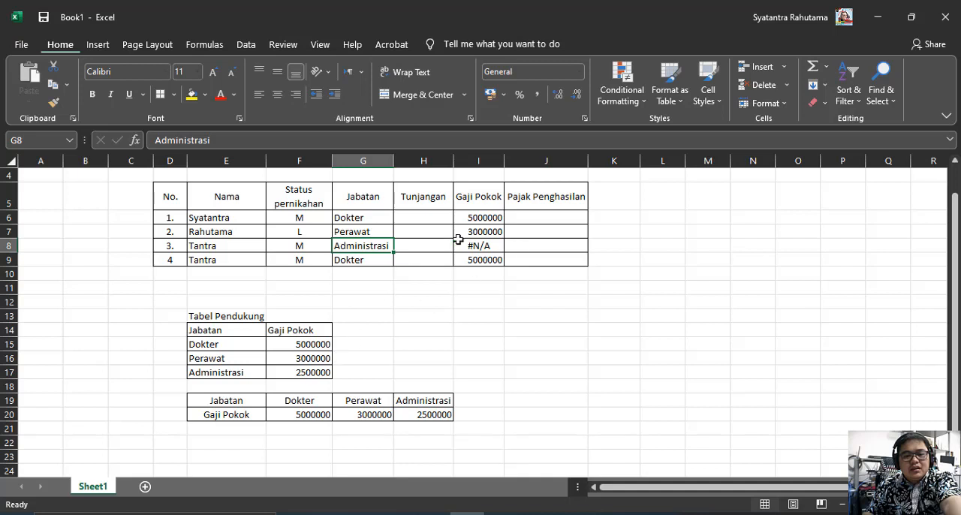
Refill the VLOOKUP formula from I7 into I8 and from I6 down through I8, and recheck the formula in I9
{"action": "left_click", "coordinate": [481, 232]}
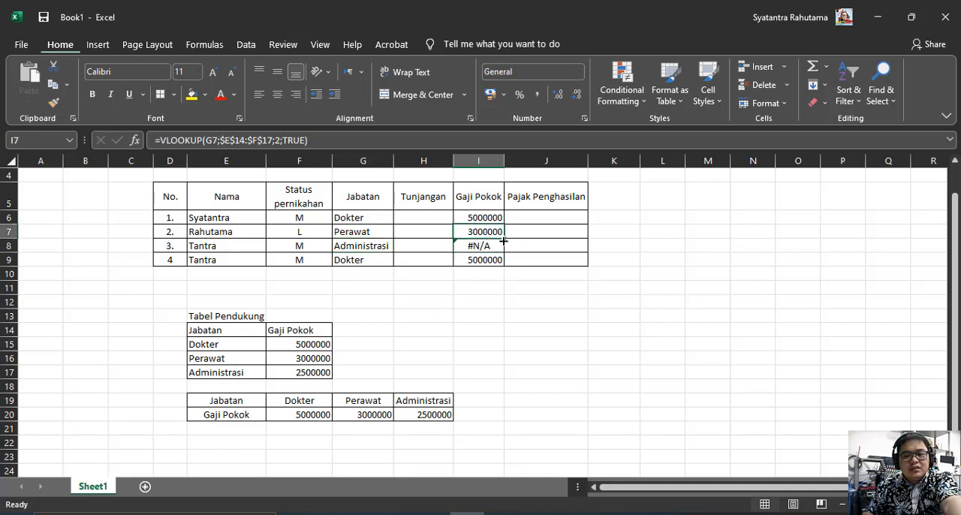
{"action": "left_click_drag", "start_coordinate": [504, 240], "coordinate": [503, 247]}
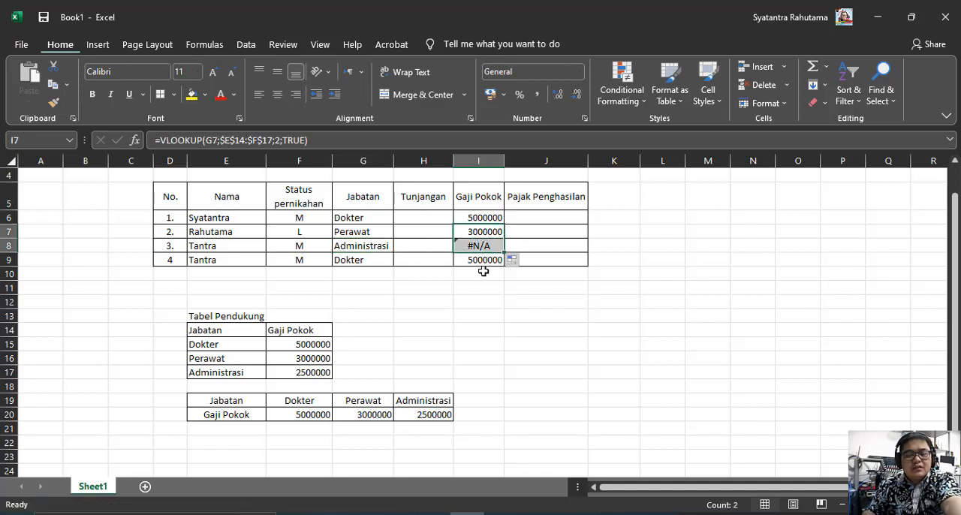
{"action": "left_click", "coordinate": [489, 216]}
{"action": "left_click_drag", "start_coordinate": [503, 224], "coordinate": [503, 252]}
{"action": "left_click", "coordinate": [479, 284]}
{"action": "left_click", "coordinate": [479, 260]}
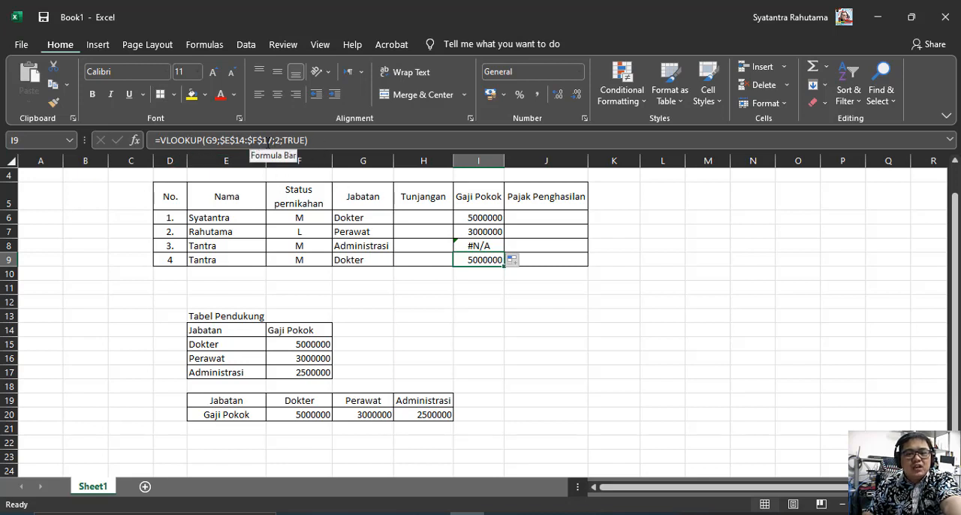
{"action": "left_click", "coordinate": [461, 246]}
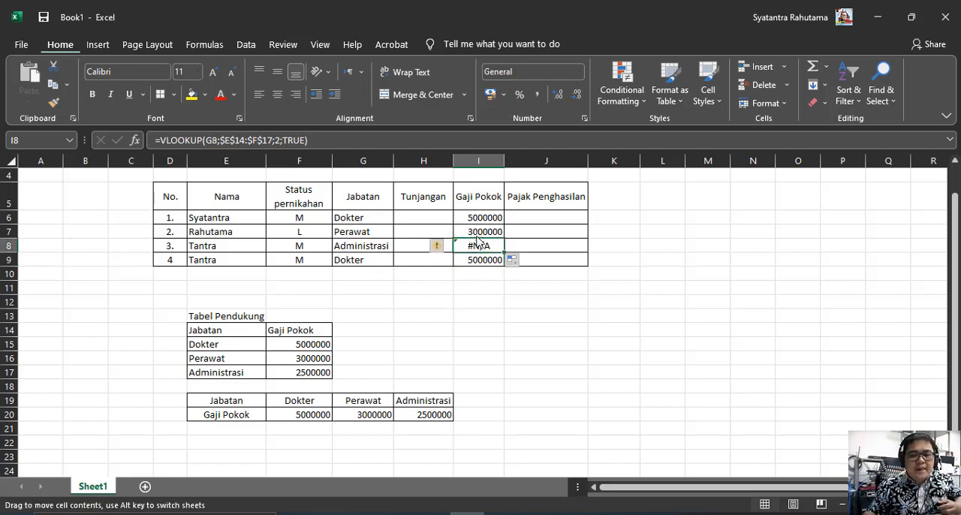
{"action": "left_click", "coordinate": [479, 231]}
{"action": "key", "text": "ctrl+c"}
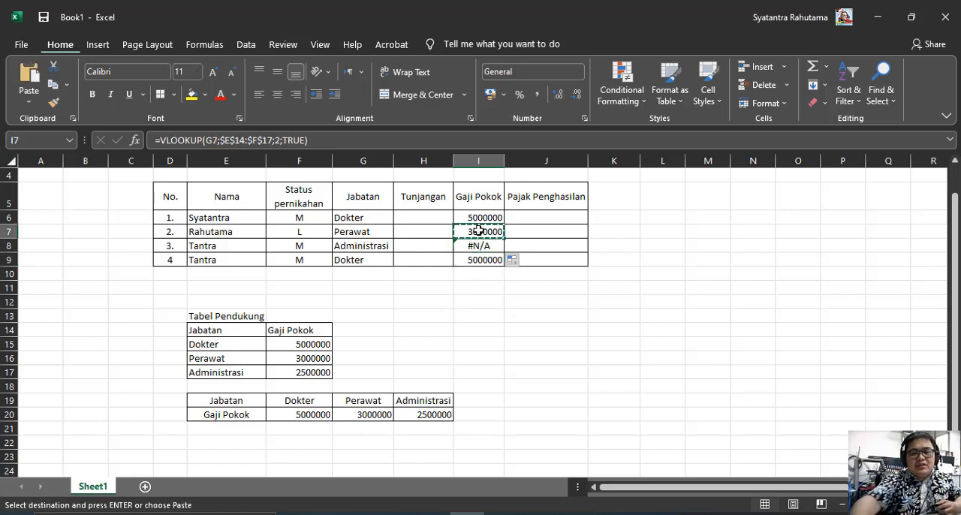
{"action": "key", "text": "Down"}
{"action": "key", "text": "Escape"}
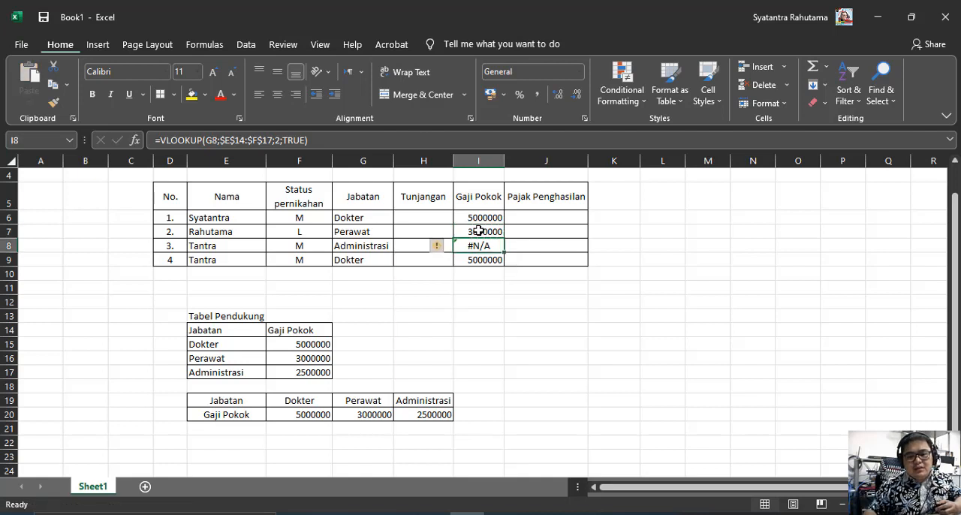
Clear cell I8, copy the VLOOKUP formula from I7 into it, and ignore the error flagged on the cell
{"action": "key", "text": "Delete"}
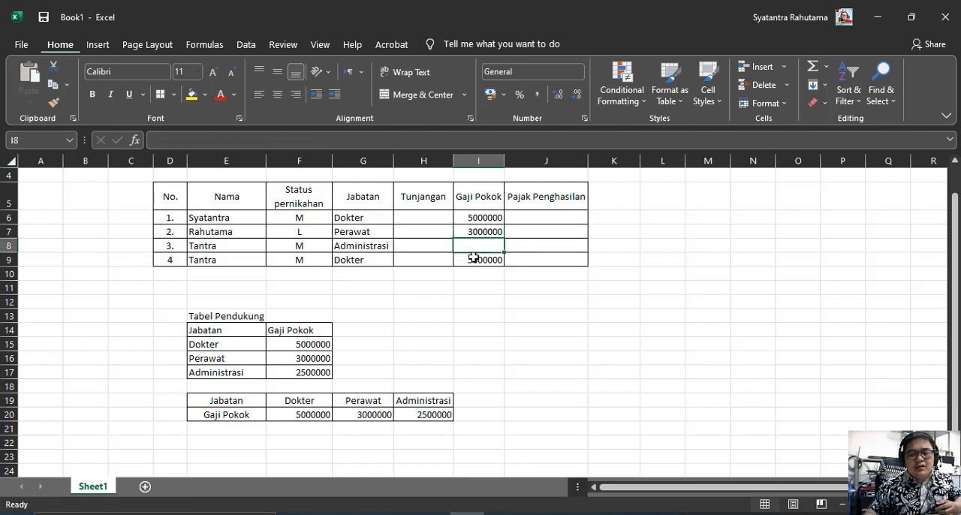
{"action": "left_click", "coordinate": [485, 230]}
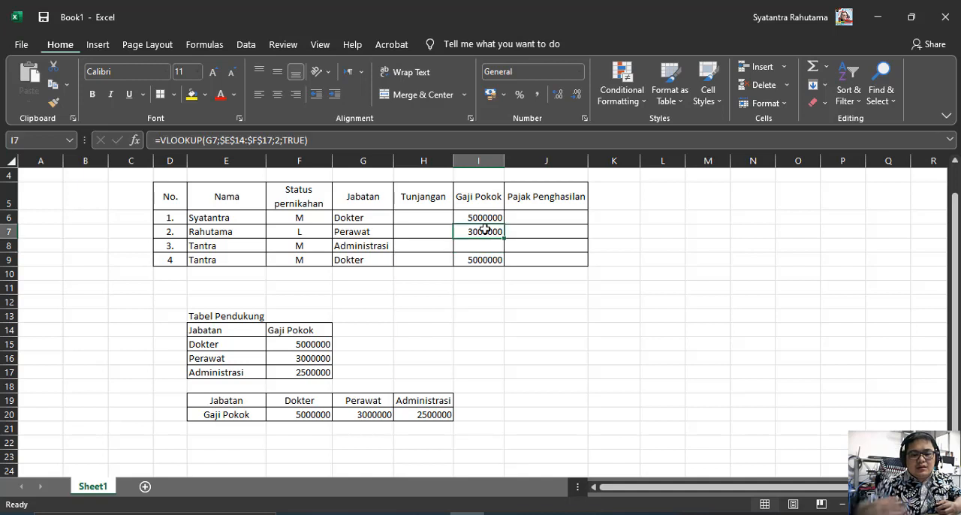
{"action": "key", "text": "ctrl+c"}
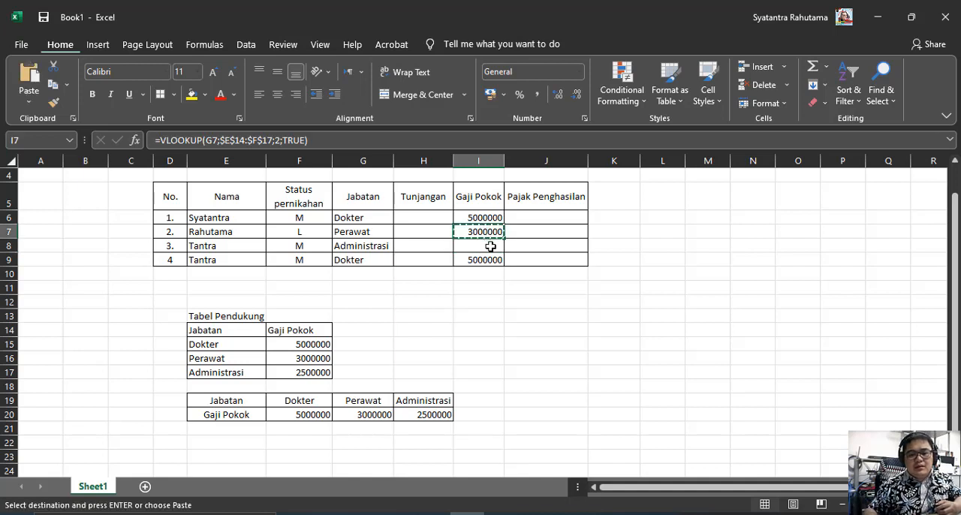
{"action": "left_click", "coordinate": [491, 246]}
{"action": "key", "text": "Return"}
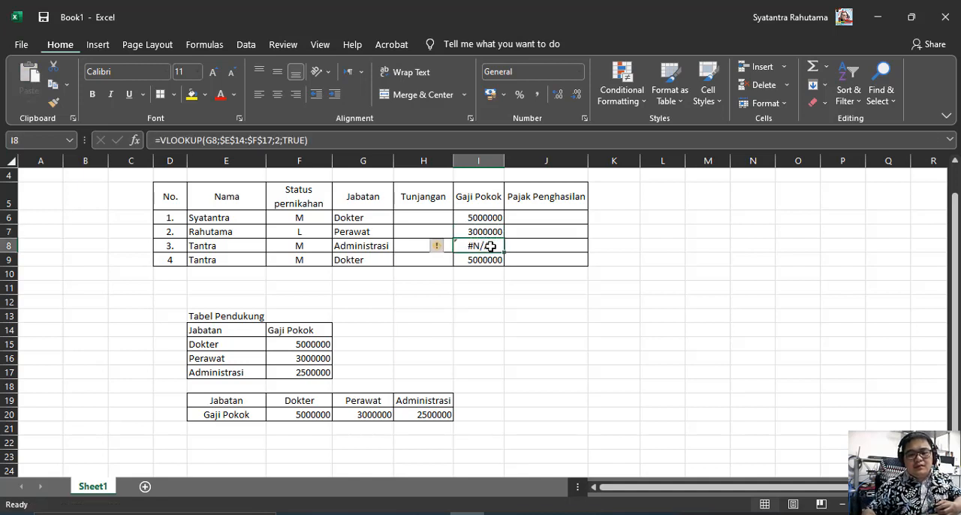
{"action": "left_click", "coordinate": [439, 247]}
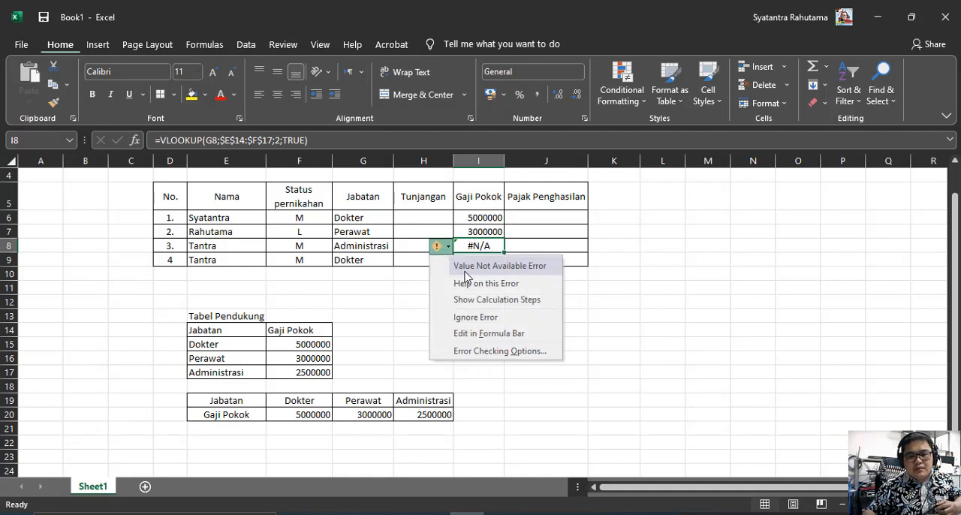
{"action": "left_click", "coordinate": [478, 318]}
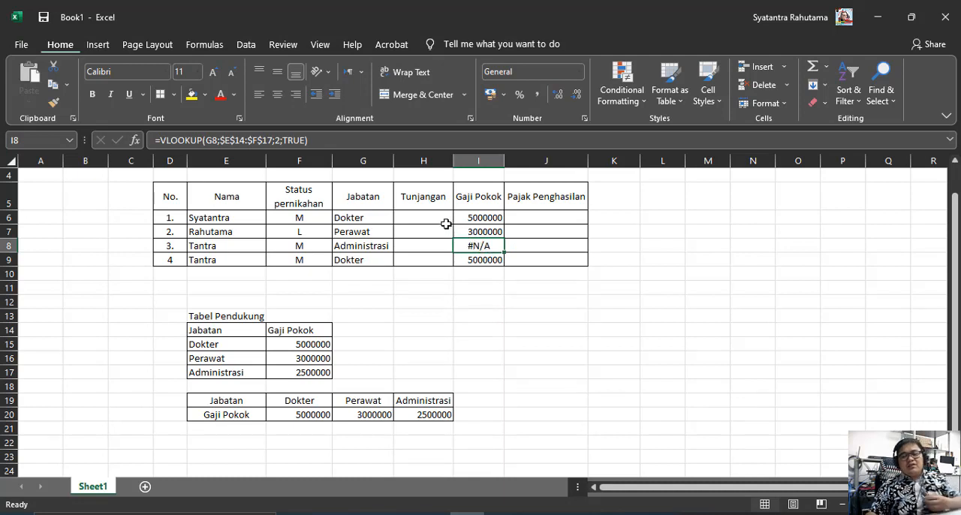
Compare the VLOOKUP formulas in I6, I7 and I9 with the vertical Jabatan and Gaji Pokok lookup table in E14:F17
{"action": "left_click", "coordinate": [468, 227]}
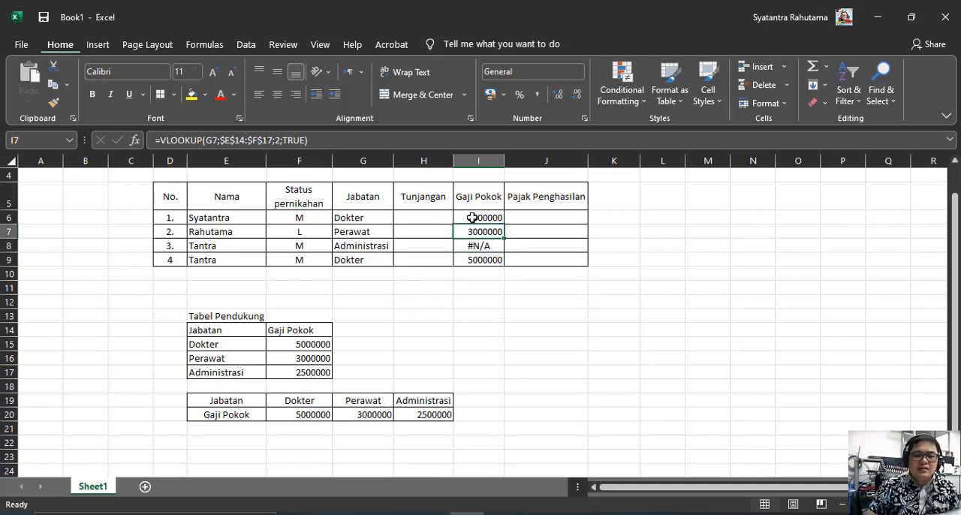
{"action": "left_click", "coordinate": [470, 218]}
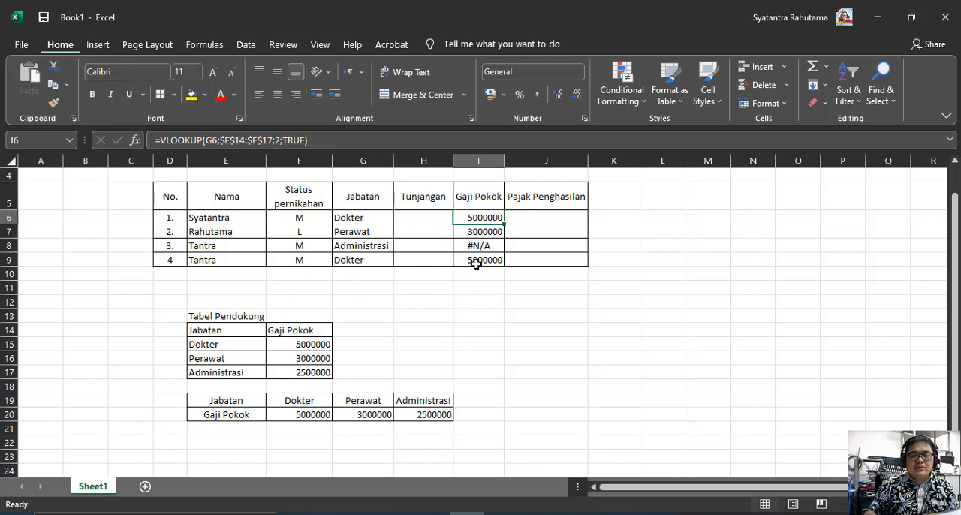
{"action": "left_click", "coordinate": [484, 232]}
{"action": "left_click", "coordinate": [476, 217]}
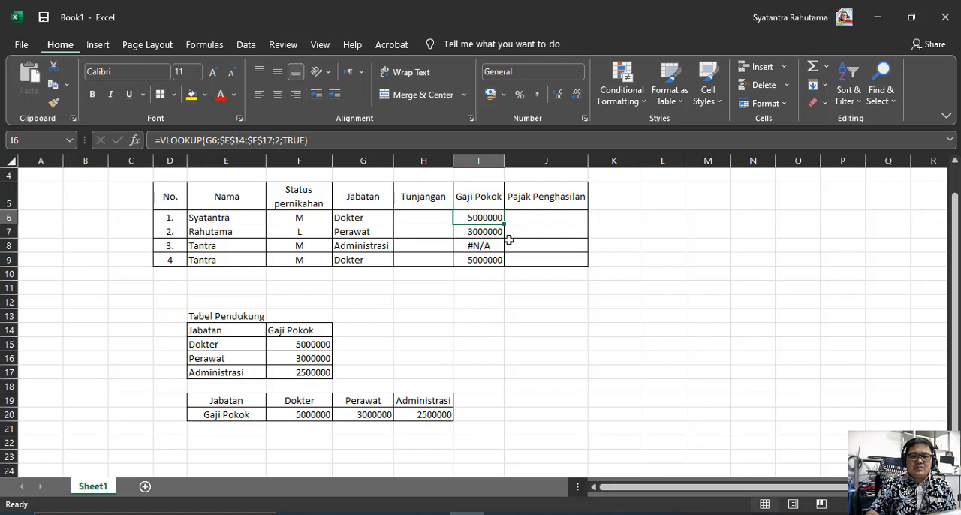
{"action": "left_click", "coordinate": [479, 231]}
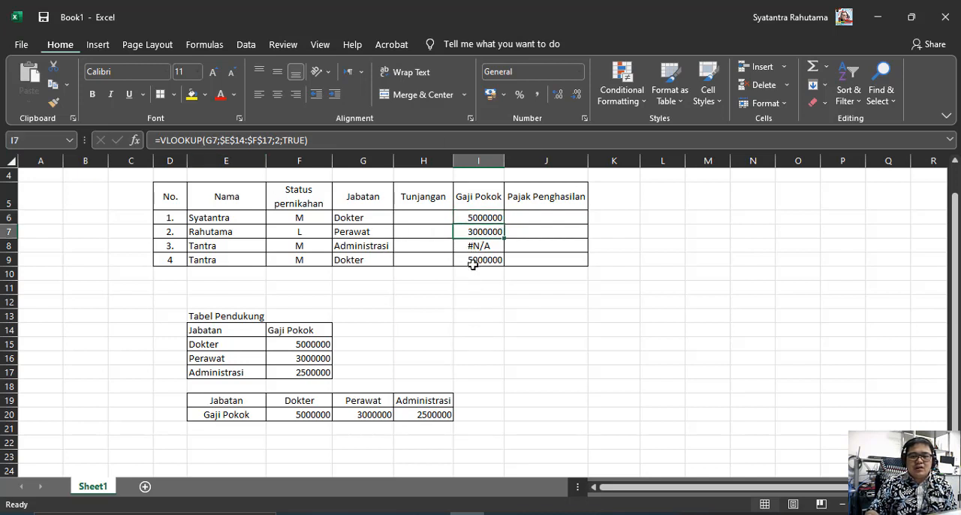
{"action": "left_click", "coordinate": [473, 260]}
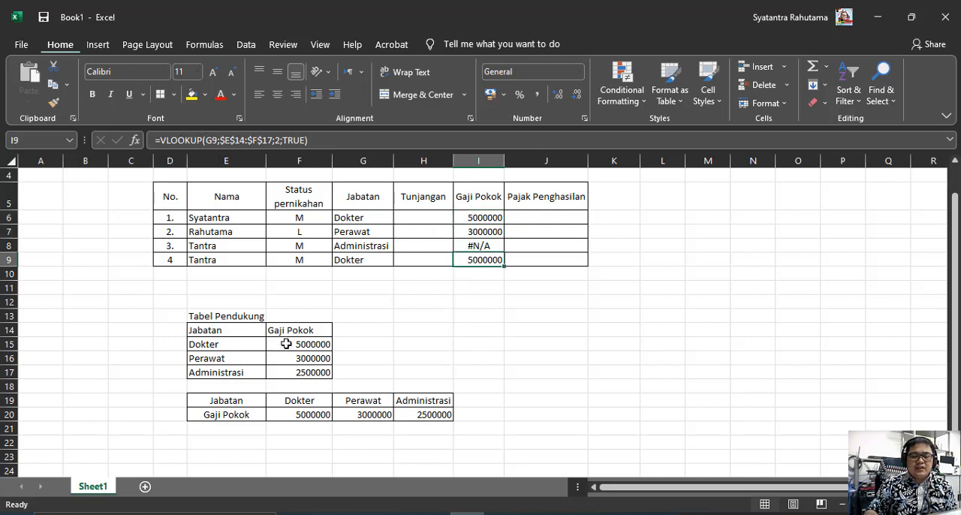
{"action": "left_click_drag", "start_coordinate": [214, 331], "coordinate": [290, 374]}
{"action": "left_click_drag", "start_coordinate": [252, 330], "coordinate": [298, 374]}
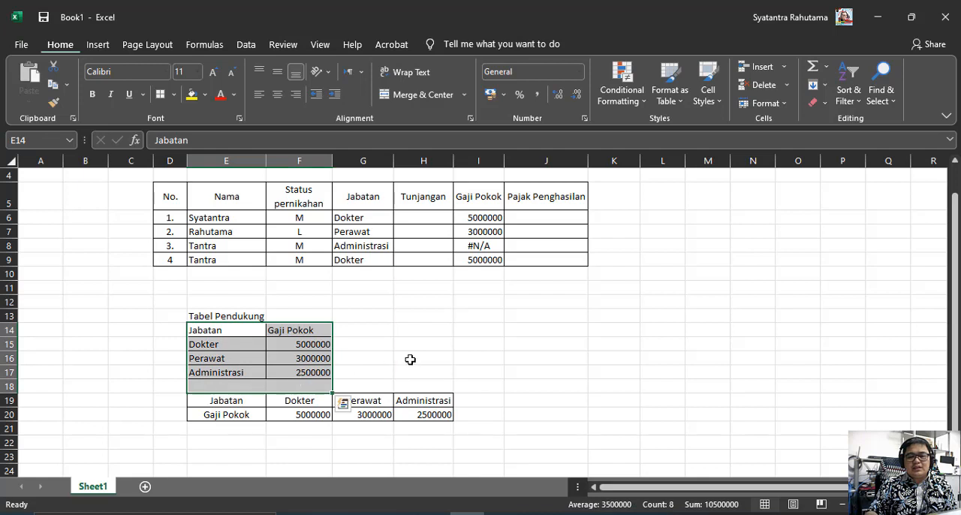
{"action": "left_click", "coordinate": [298, 373]}
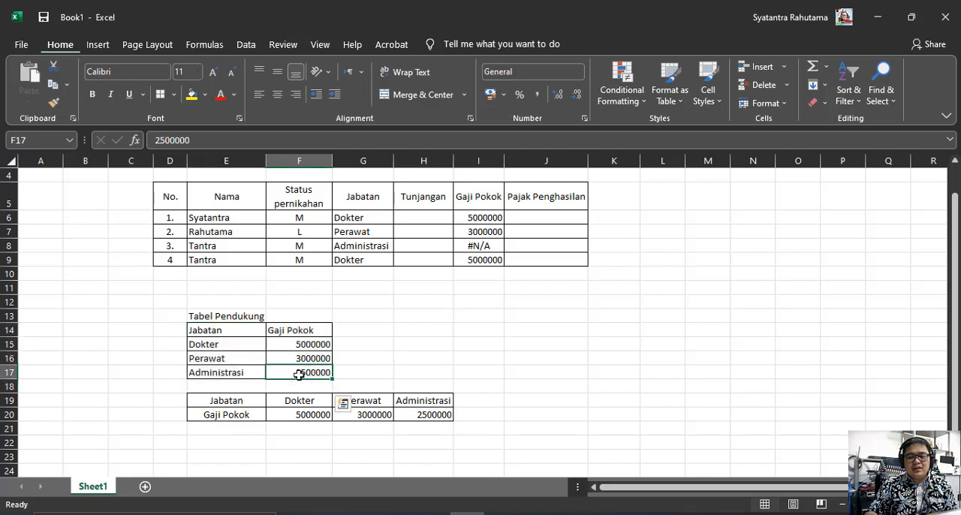
Change the function in the I8 formula from VLOOKUP to HLOOKUP and remove every argument after the G8 lookup value
{"action": "left_click", "coordinate": [479, 244]}
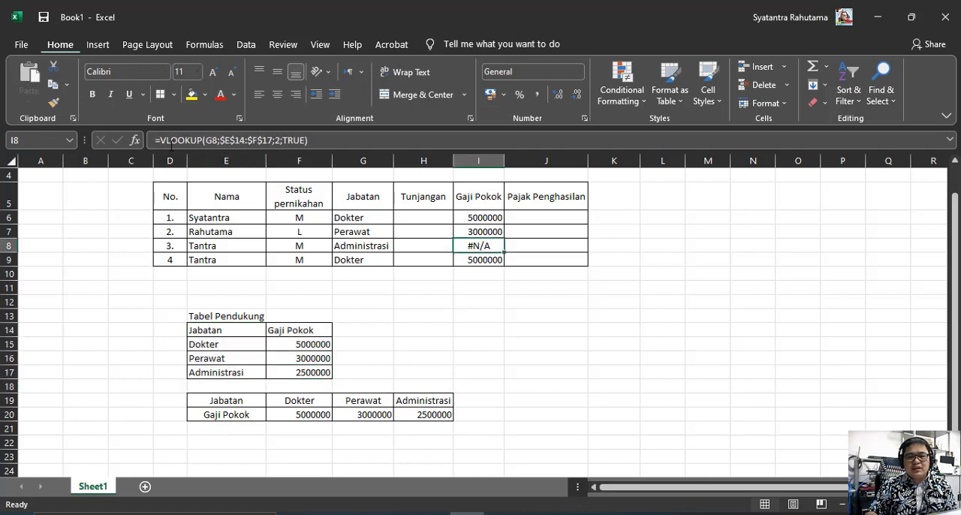
{"action": "left_click", "coordinate": [170, 141]}
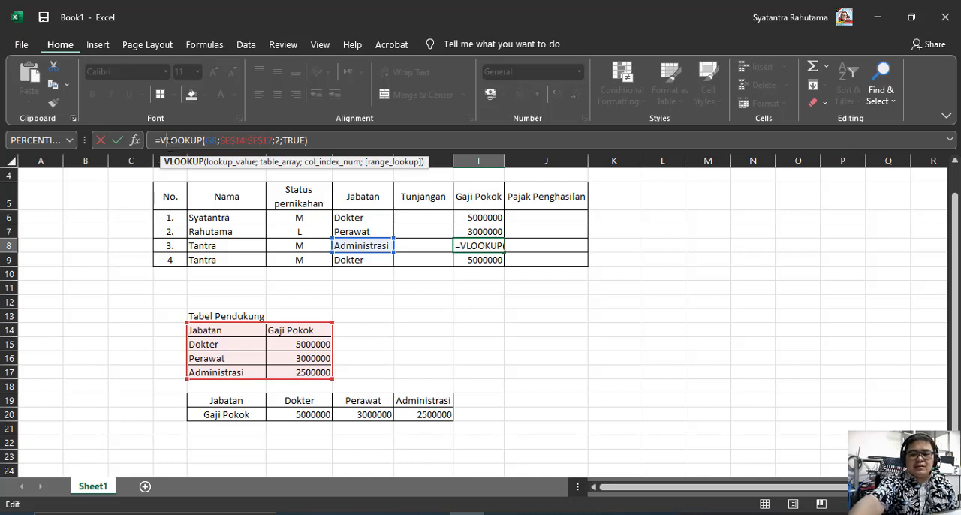
{"action": "key", "text": "BackSpace"}
{"action": "type", "text": "H"}
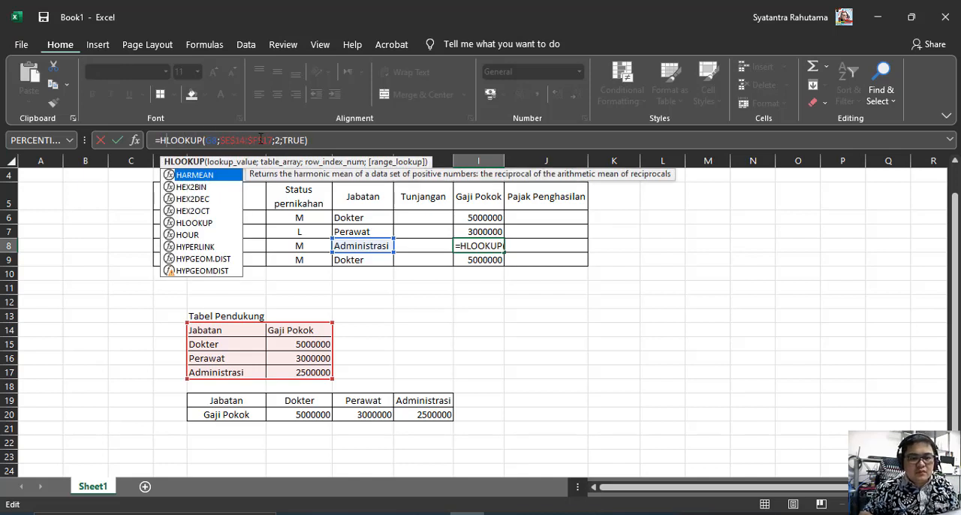
{"action": "left_click", "coordinate": [294, 139]}
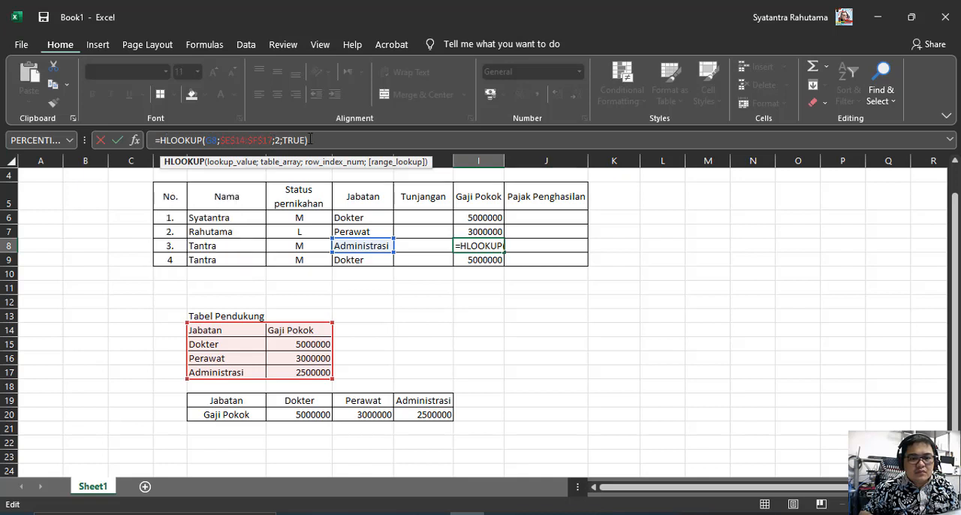
{"action": "left_click", "coordinate": [222, 141]}
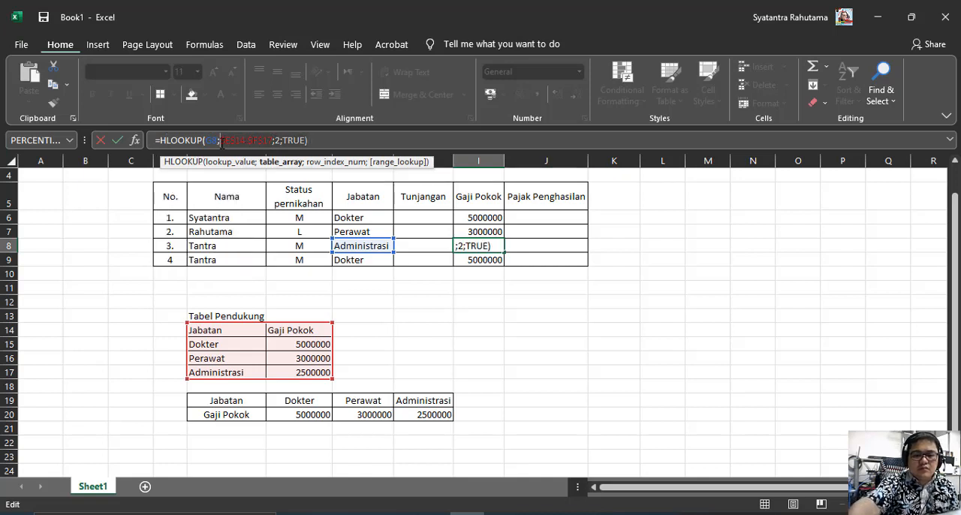
{"action": "key", "text": "shift+End"}
{"action": "key", "text": "Delete"}
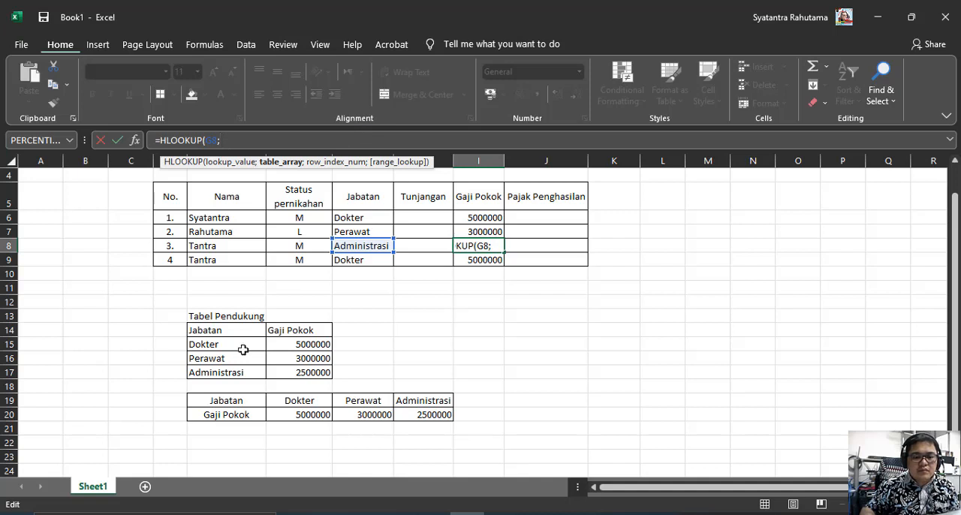
Complete the I8 formula as =HLOOKUP(G8;E19:H20;2;TRUE), using the horizontal Jabatan table as its range
{"action": "left_click_drag", "start_coordinate": [237, 405], "coordinate": [409, 414]}
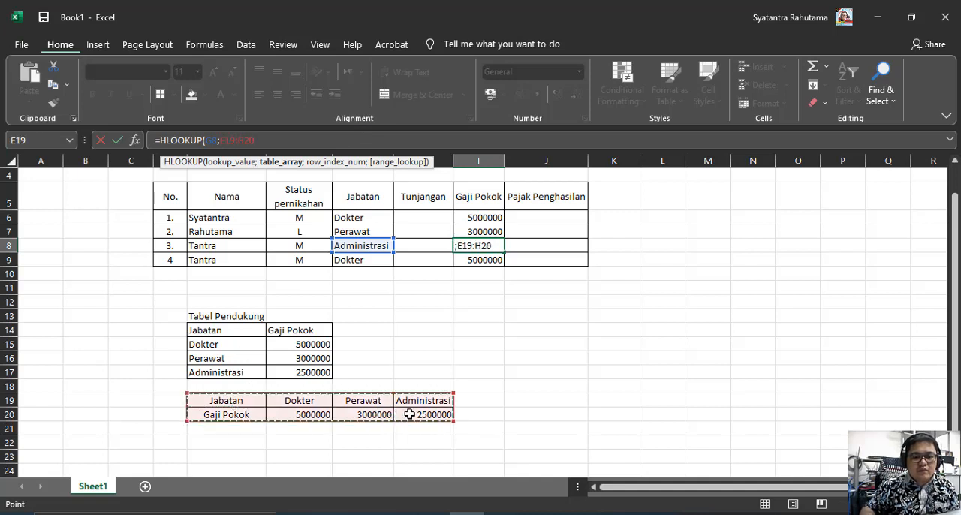
{"action": "type", "text": ";"}
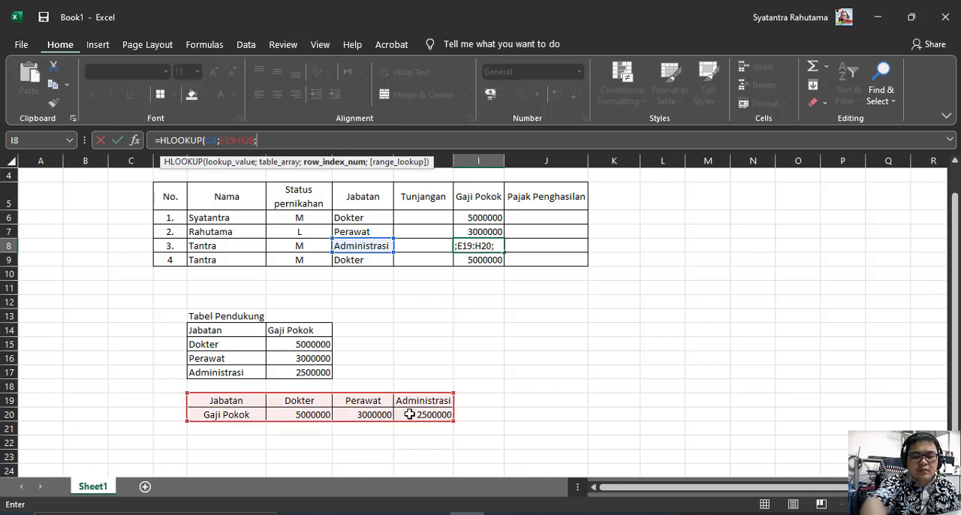
{"action": "type", "text": "2"}
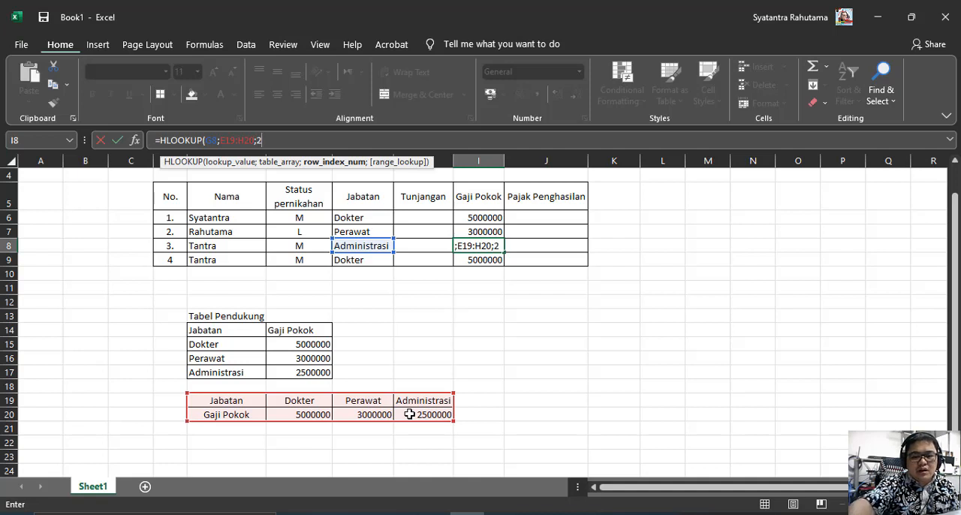
{"action": "type", "text": ";"}
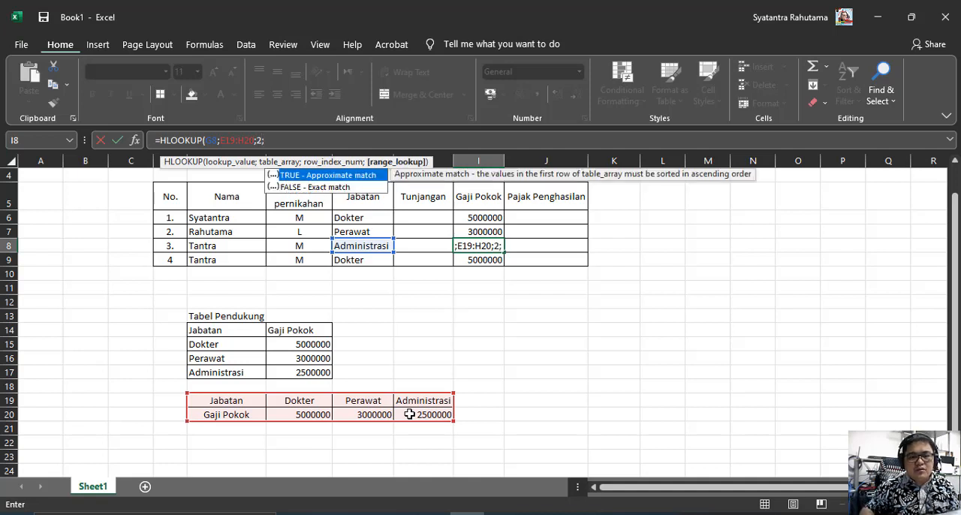
{"action": "double_click", "coordinate": [290, 174]}
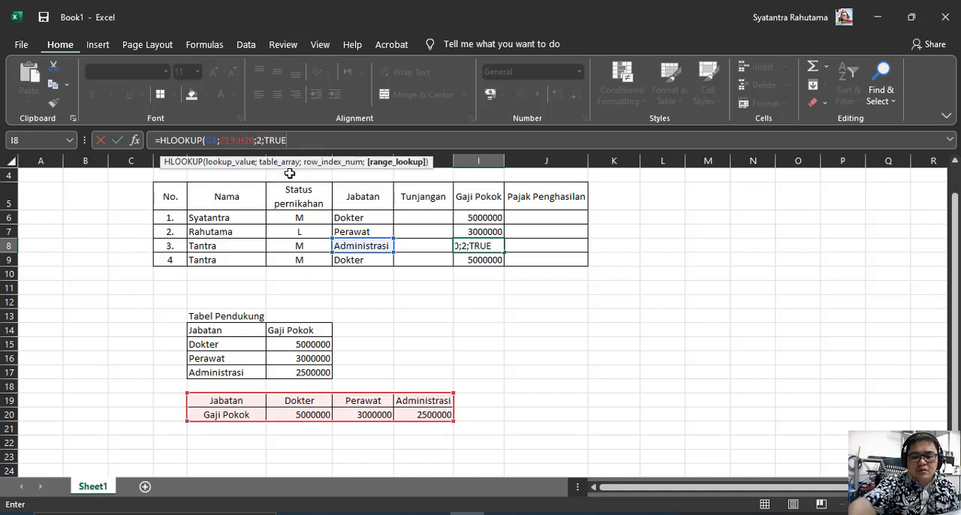
{"action": "type", "text": ")"}
{"action": "key", "text": "Return"}
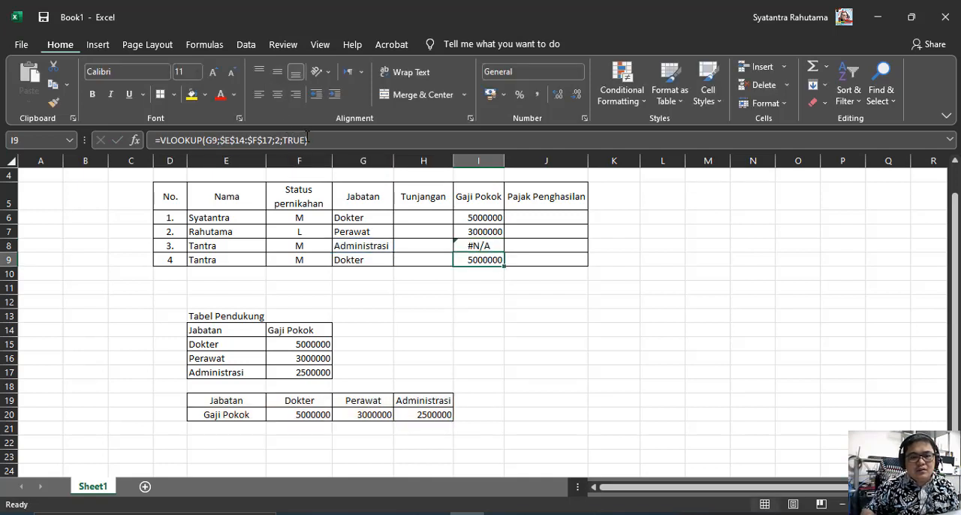
Change the range_lookup argument of the I9 VLOOKUP formula to FALSE for an exact match
{"action": "left_click", "coordinate": [308, 140]}
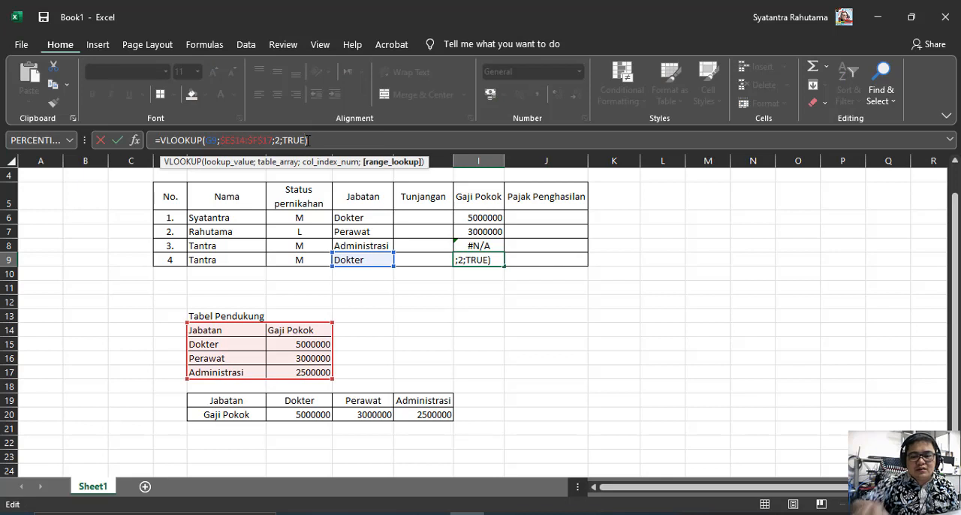
{"action": "key", "text": "BackSpace"}
{"action": "key", "text": "BackSpace"}
{"action": "key", "text": "BackSpace"}
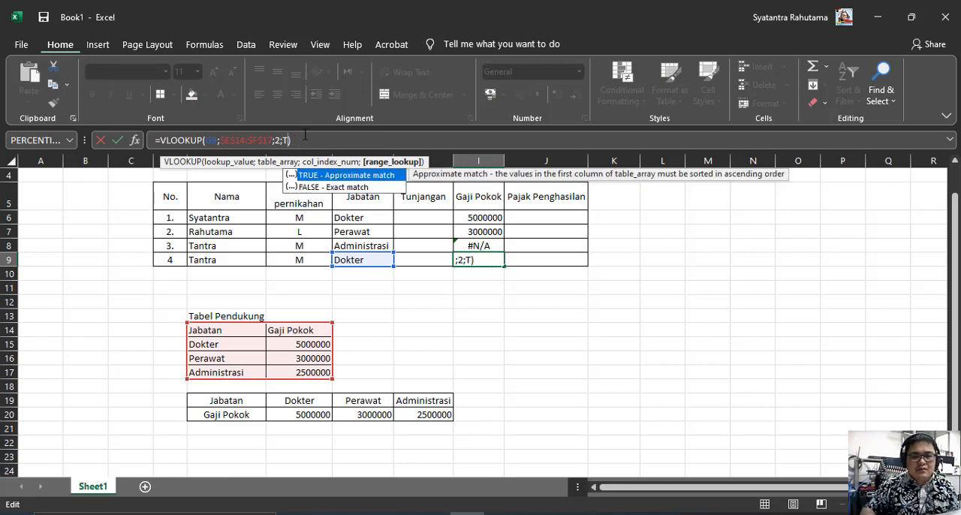
{"action": "left_click", "coordinate": [309, 187]}
{"action": "double_click", "coordinate": [308, 186]}
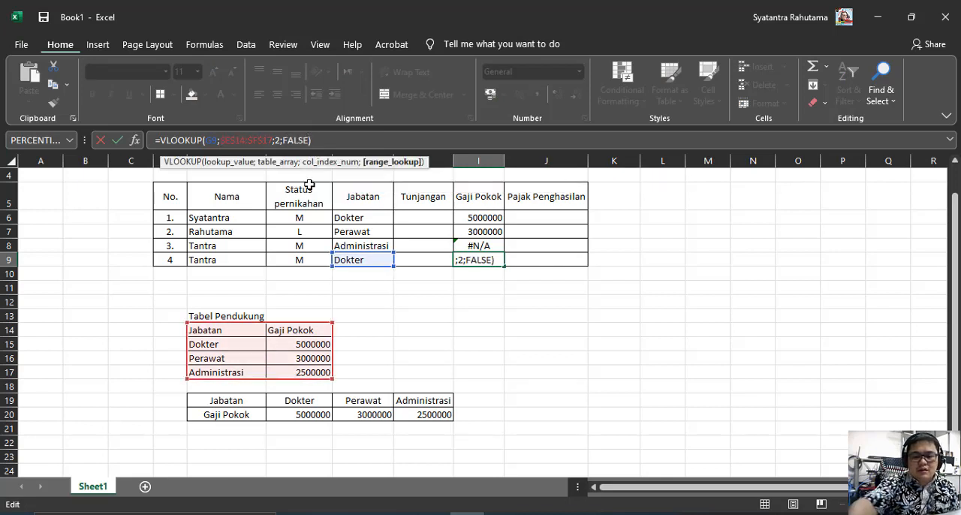
{"action": "key", "text": "Return"}
Recheck the HLOOKUP formula in I8 and open the help article on its error
{"action": "left_click", "coordinate": [480, 245]}
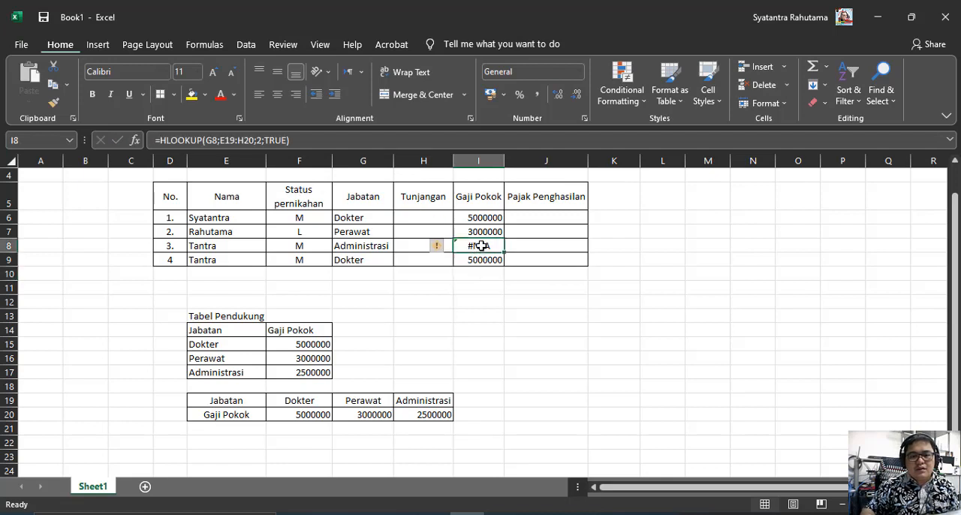
{"action": "left_click", "coordinate": [485, 219]}
{"action": "left_click", "coordinate": [473, 244]}
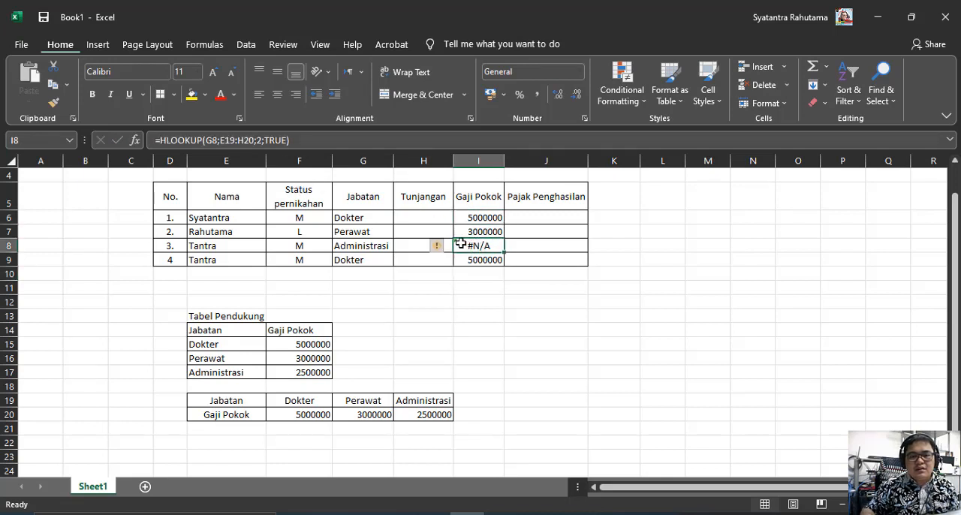
{"action": "left_click", "coordinate": [439, 246]}
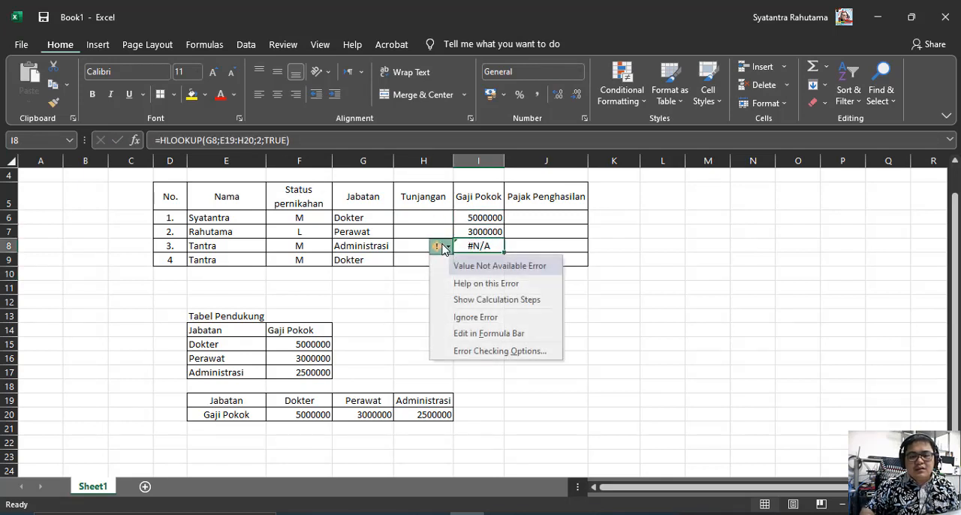
{"action": "left_click", "coordinate": [463, 285]}
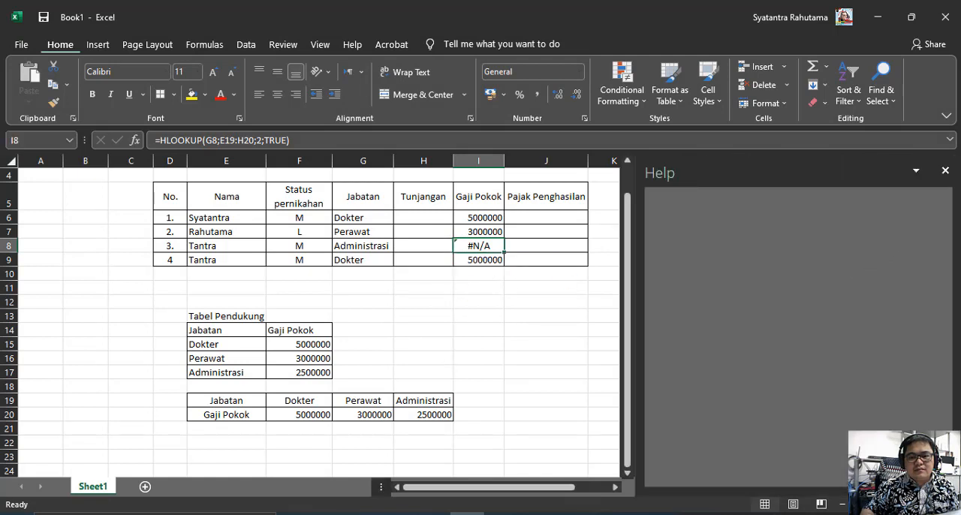
Close the help article and widen the Gaji Pokok column slightly
{"action": "left_click", "coordinate": [945, 170]}
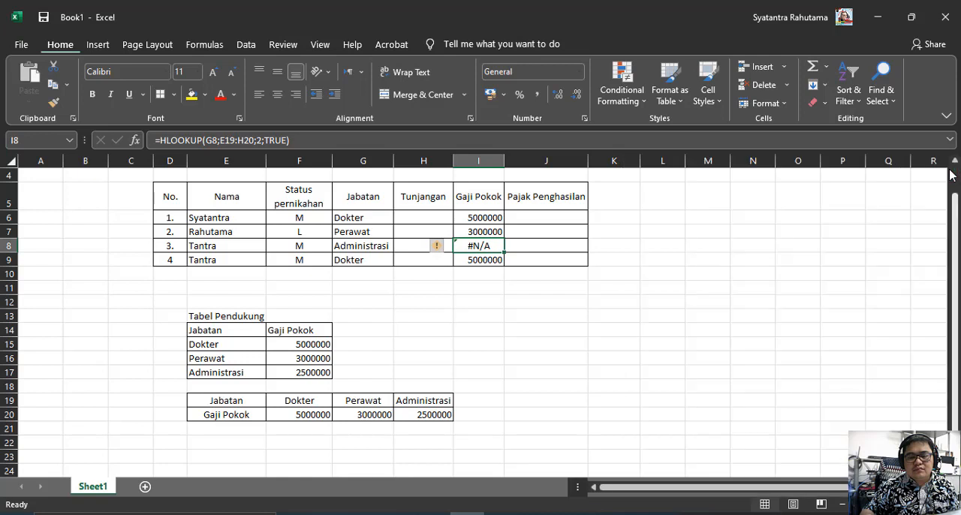
{"action": "left_click_drag", "start_coordinate": [505, 160], "coordinate": [533, 159]}
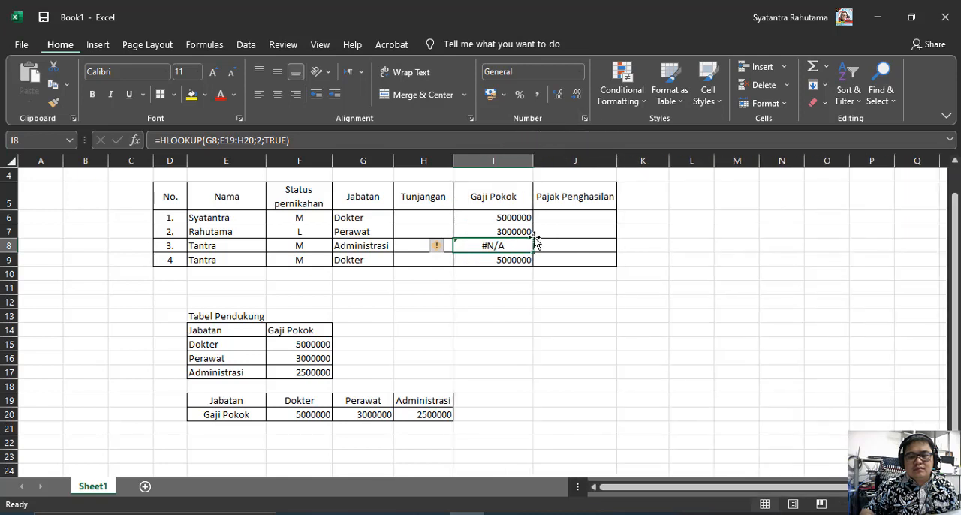
Change the function in the I7 formula from VLOOKUP to HLOOKUP and remove everything after the G7 lookup value
{"action": "left_click", "coordinate": [498, 229]}
{"action": "left_click", "coordinate": [498, 217]}
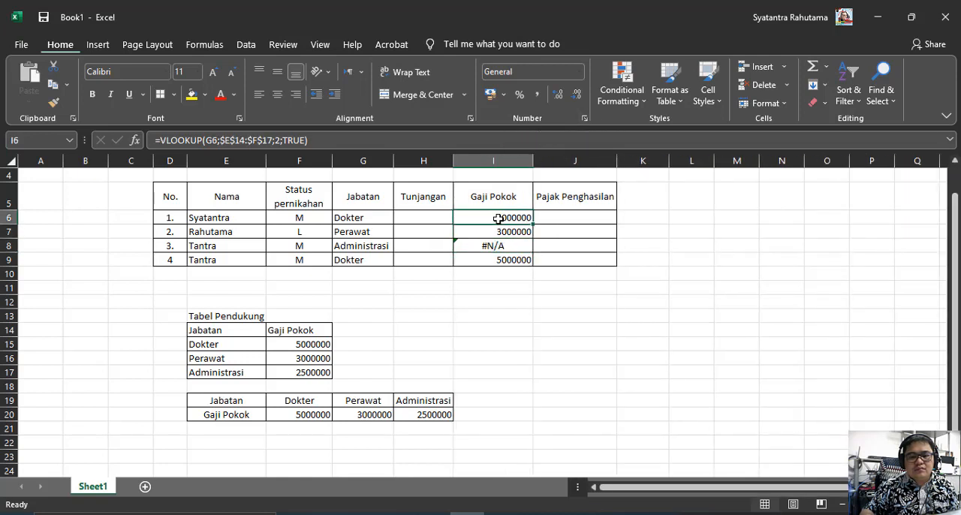
{"action": "left_click", "coordinate": [489, 232]}
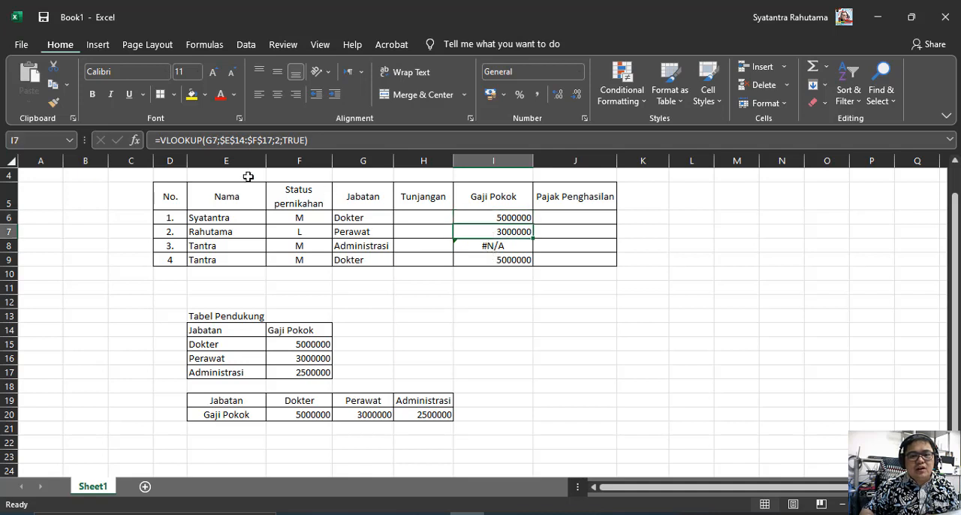
{"action": "left_click", "coordinate": [160, 142]}
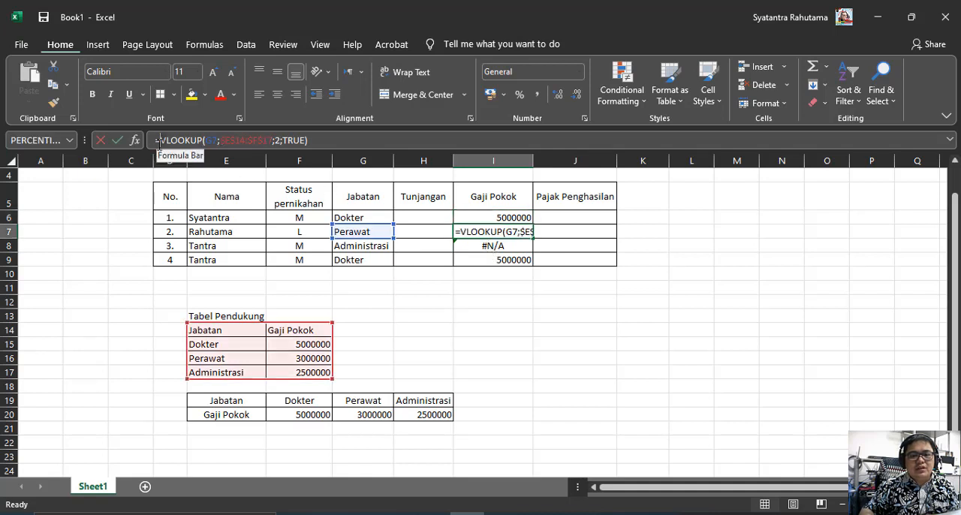
{"action": "key", "text": "BackSpace"}
{"action": "type", "text": "H"}
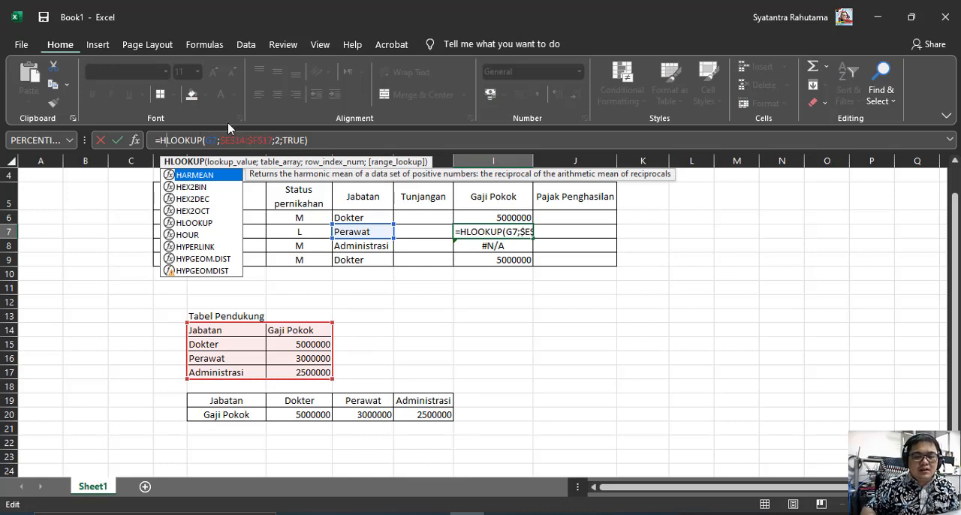
{"action": "left_click_drag", "start_coordinate": [309, 140], "coordinate": [236, 138]}
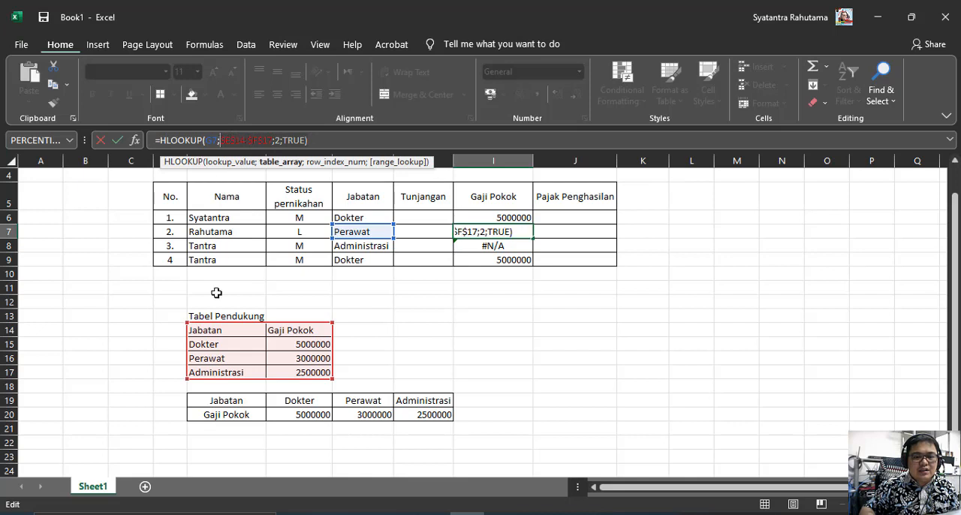
{"action": "key", "text": "BackSpace"}
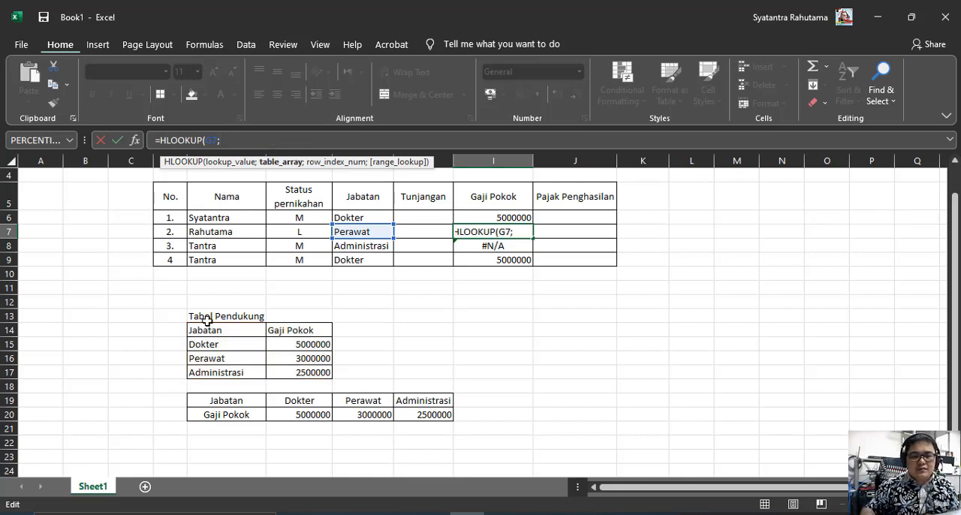
Complete the I7 formula as =HLOOKUP(G7;E19:H20;2;TRUE), using the horizontal Jabatan table as its range
{"action": "left_click_drag", "start_coordinate": [217, 401], "coordinate": [424, 410]}
{"action": "type", "text": ";"}
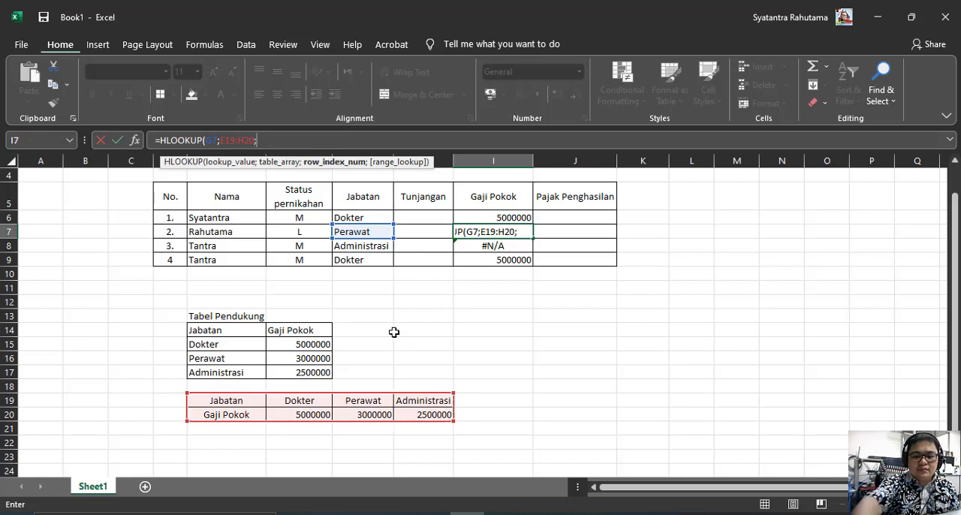
{"action": "type", "text": "2;"}
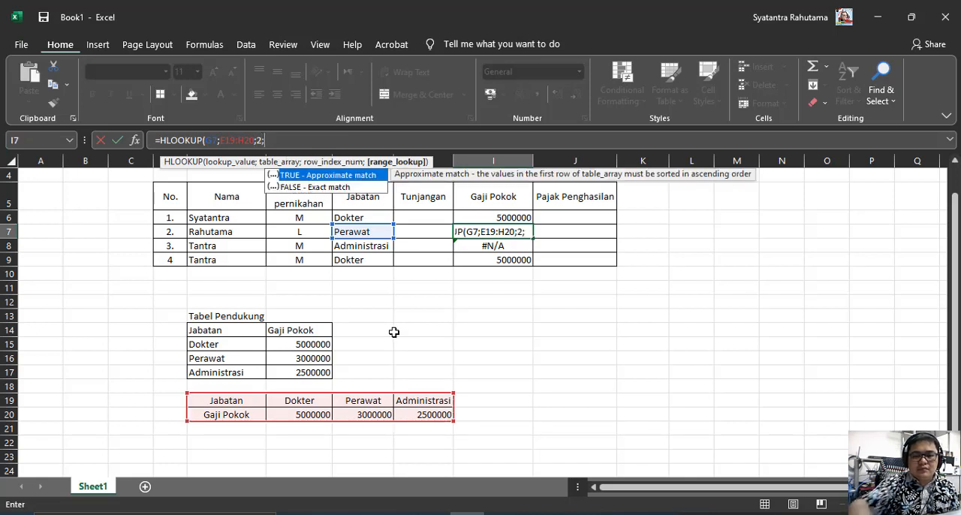
{"action": "left_click", "coordinate": [321, 180]}
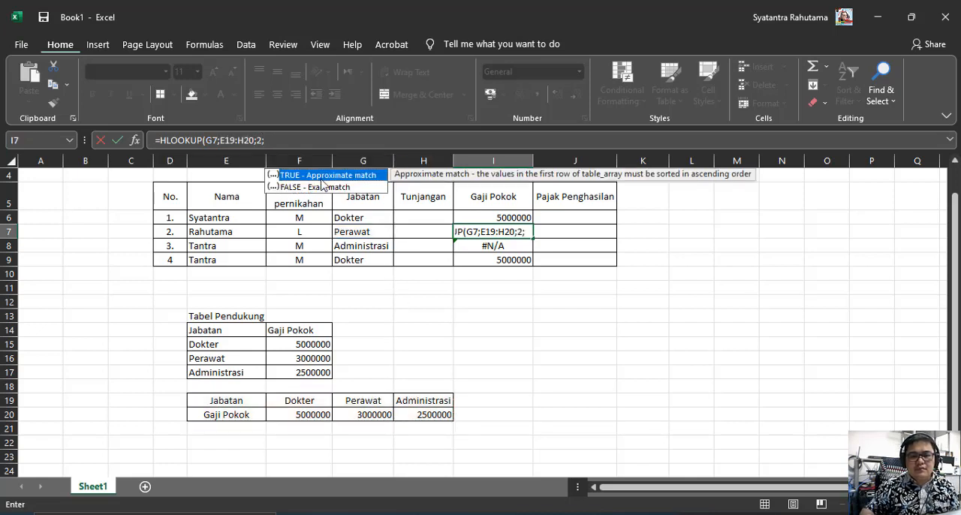
{"action": "double_click", "coordinate": [322, 180]}
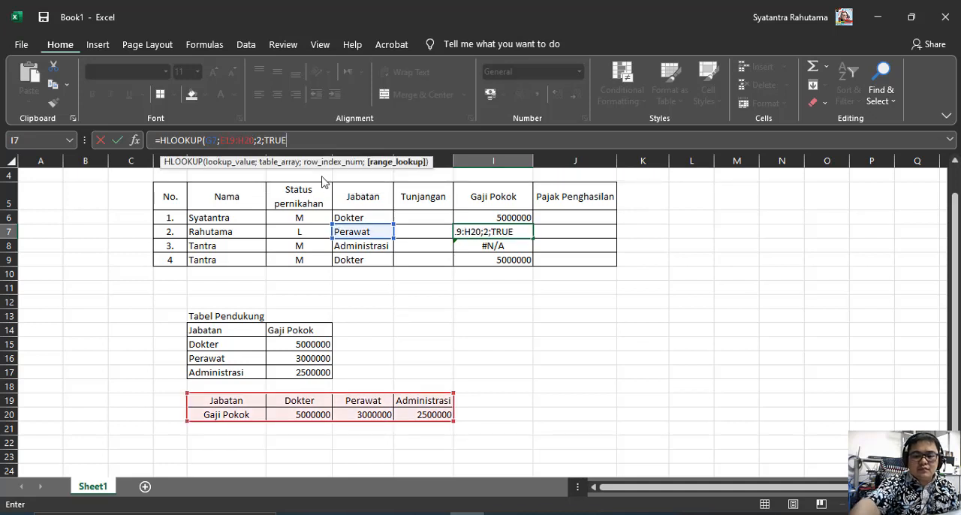
{"action": "type", "text": ")"}
{"action": "key", "text": "Return"}
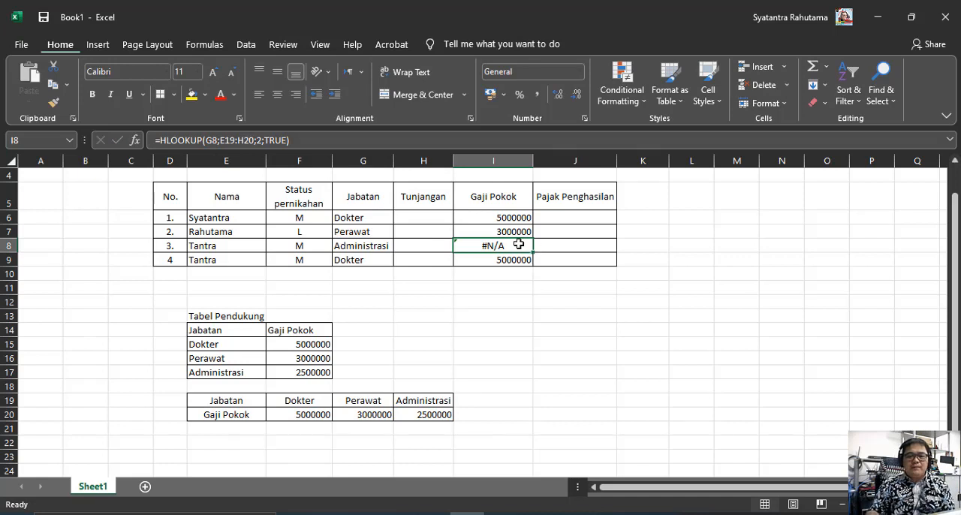
Compare the Gaji Pokok formulas in I6 and I7, and review the horizontal and vertical support tables they look up
{"action": "left_click", "coordinate": [505, 218]}
{"action": "left_click", "coordinate": [505, 231]}
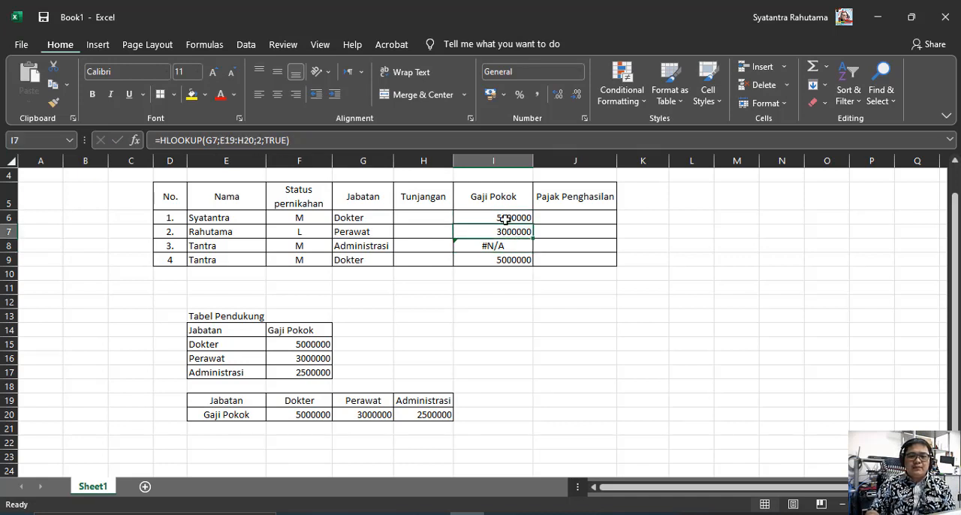
{"action": "left_click", "coordinate": [505, 219]}
{"action": "left_click", "coordinate": [499, 234]}
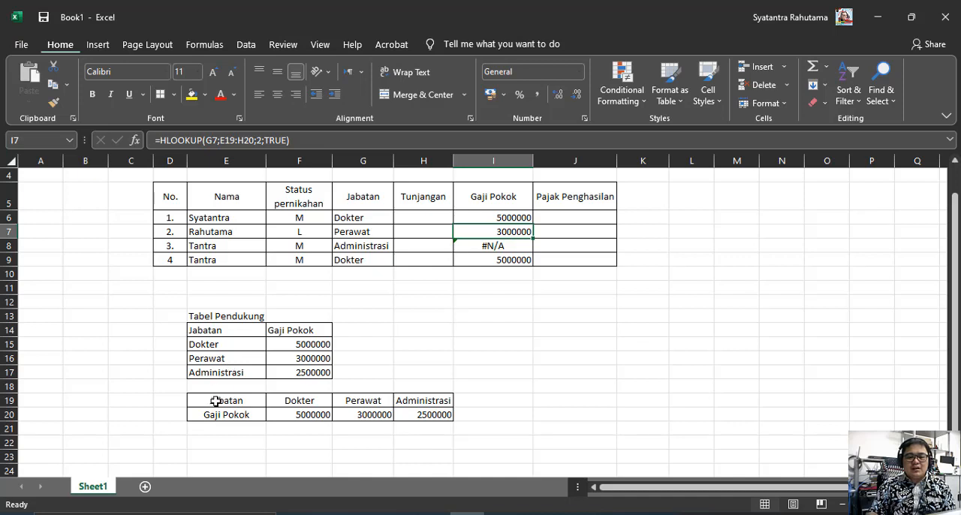
{"action": "left_click_drag", "start_coordinate": [215, 398], "coordinate": [440, 413]}
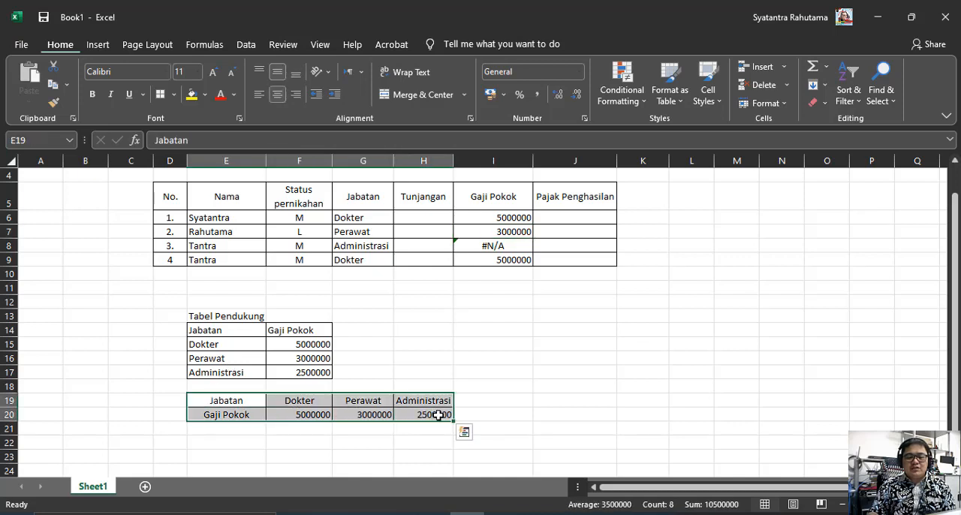
{"action": "left_click", "coordinate": [202, 330]}
{"action": "left_click_drag", "start_coordinate": [240, 353], "coordinate": [304, 371]}
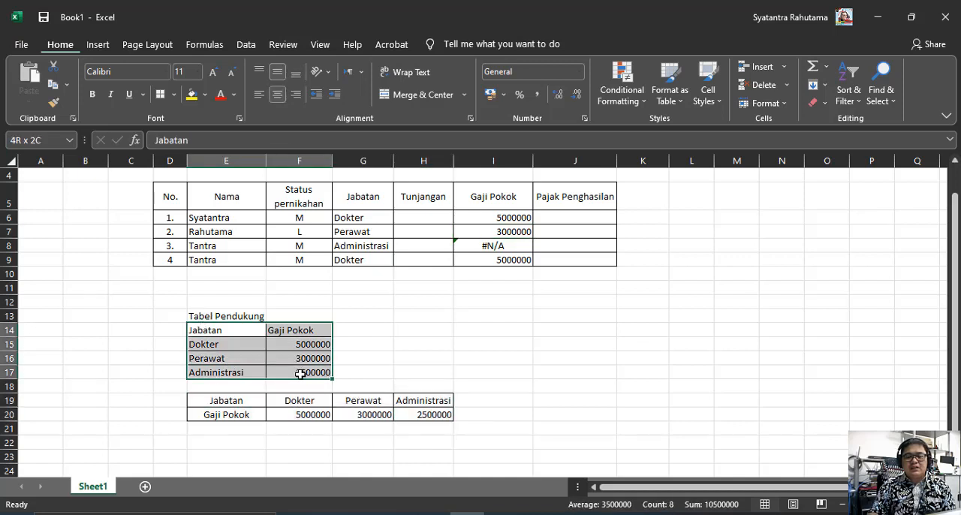
{"action": "left_click", "coordinate": [382, 368]}
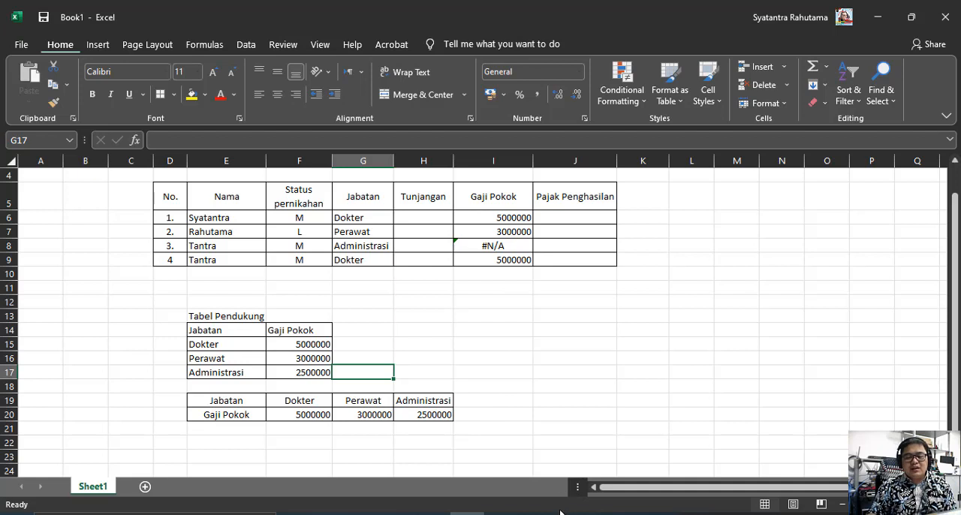
{"action": "mouse_move", "coordinate": [571, 514]}
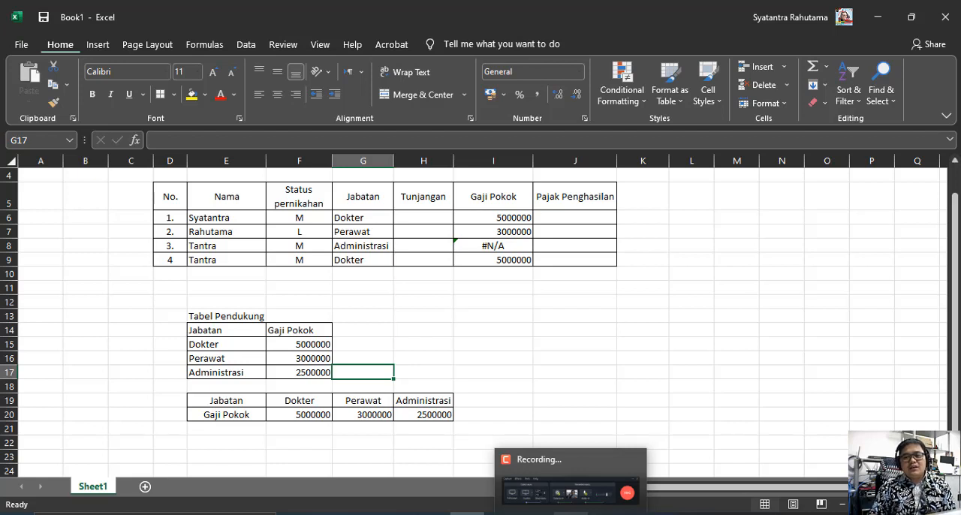
{"action": "left_click", "coordinate": [571, 513]}
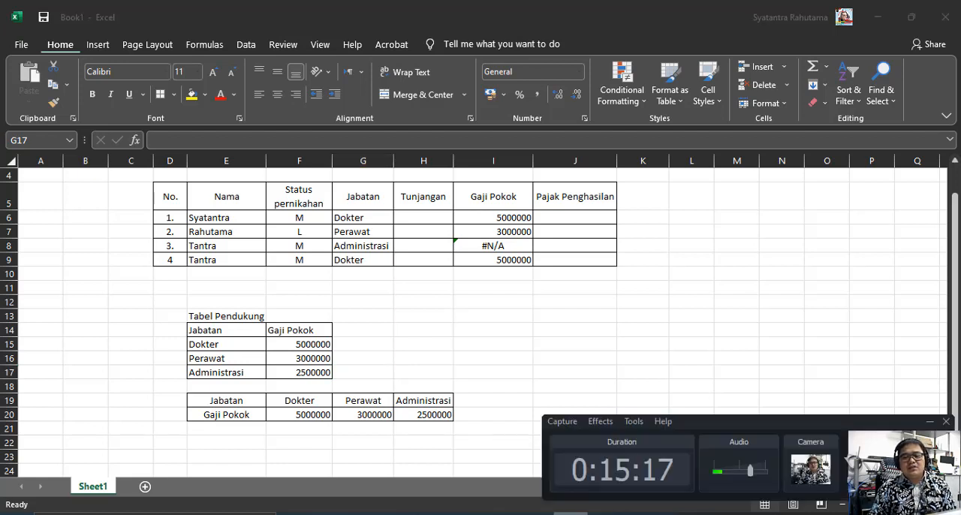